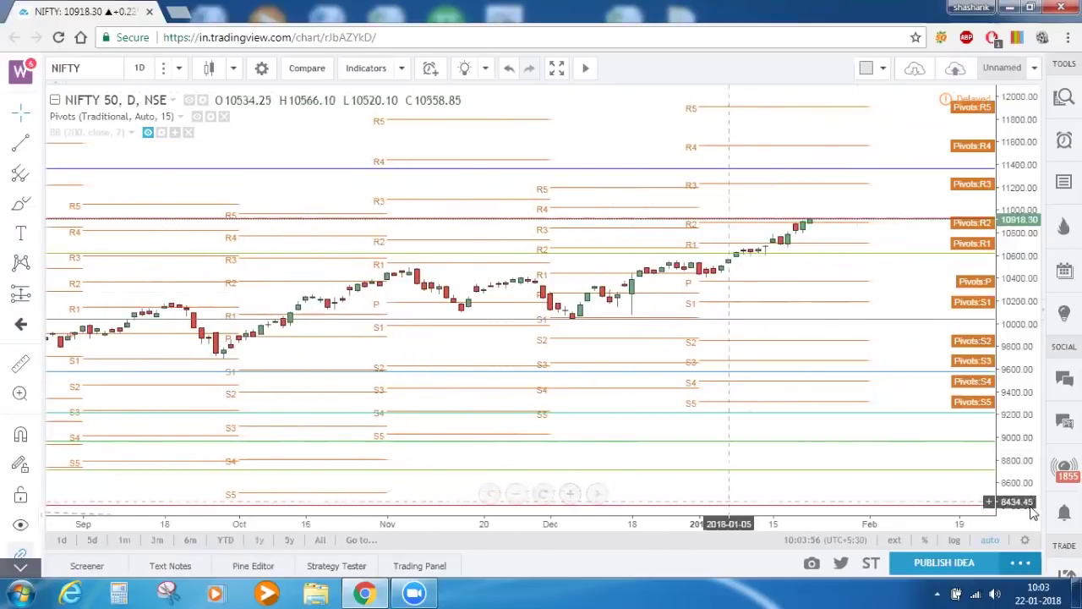
Examine the NIFTY daily price action against its pivot levels over a longer date range.
{"action": "left_click_drag", "start_coordinate": [1024, 402], "coordinate": [1022, 372]}
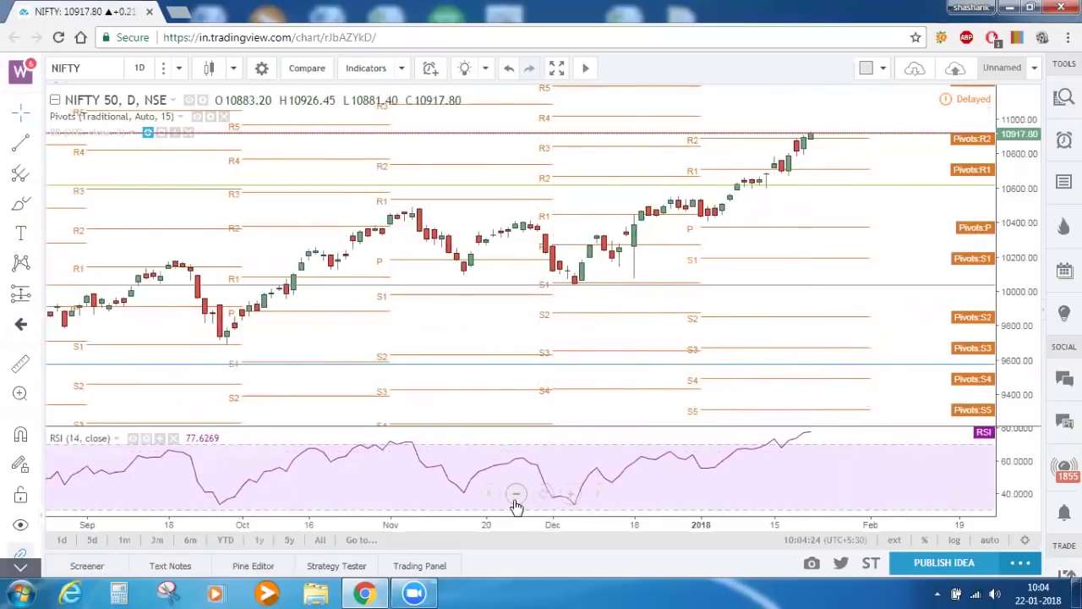
{"action": "left_click", "coordinate": [516, 495]}
{"action": "left_click", "coordinate": [516, 496]}
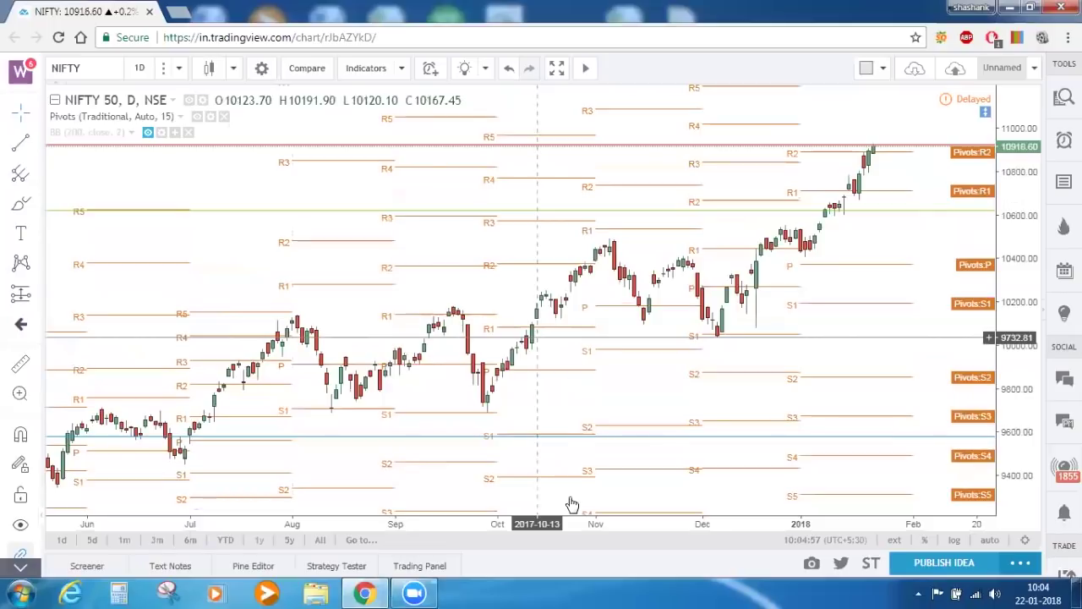
{"action": "left_click", "coordinate": [570, 497]}
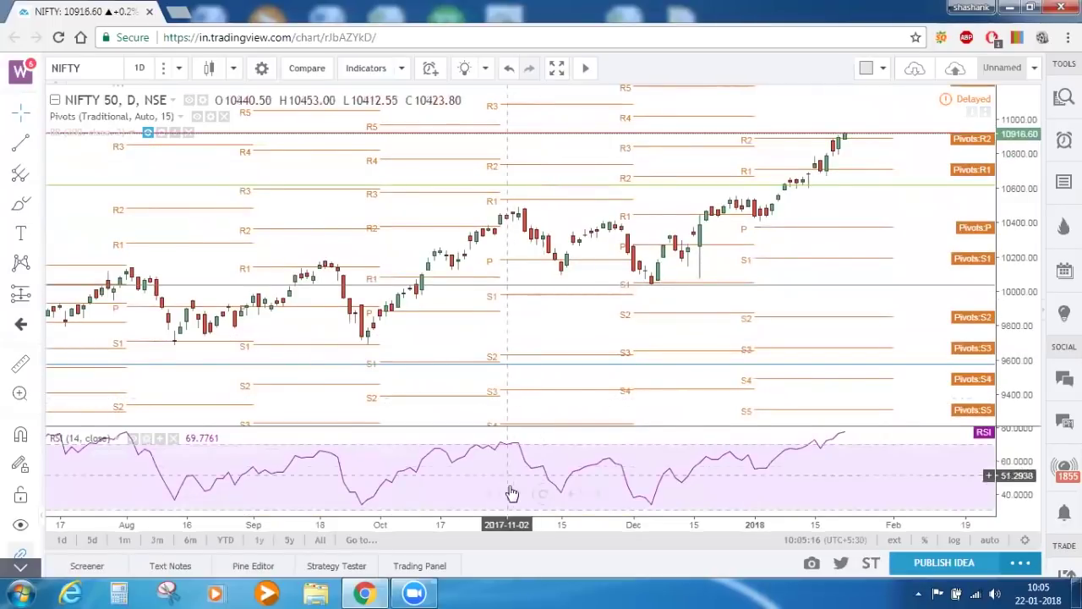
{"action": "scroll", "coordinate": [520, 501], "scroll_direction": "down", "scroll_amount": 2}
{"action": "scroll", "coordinate": [520, 501], "scroll_direction": "down", "scroll_amount": 3}
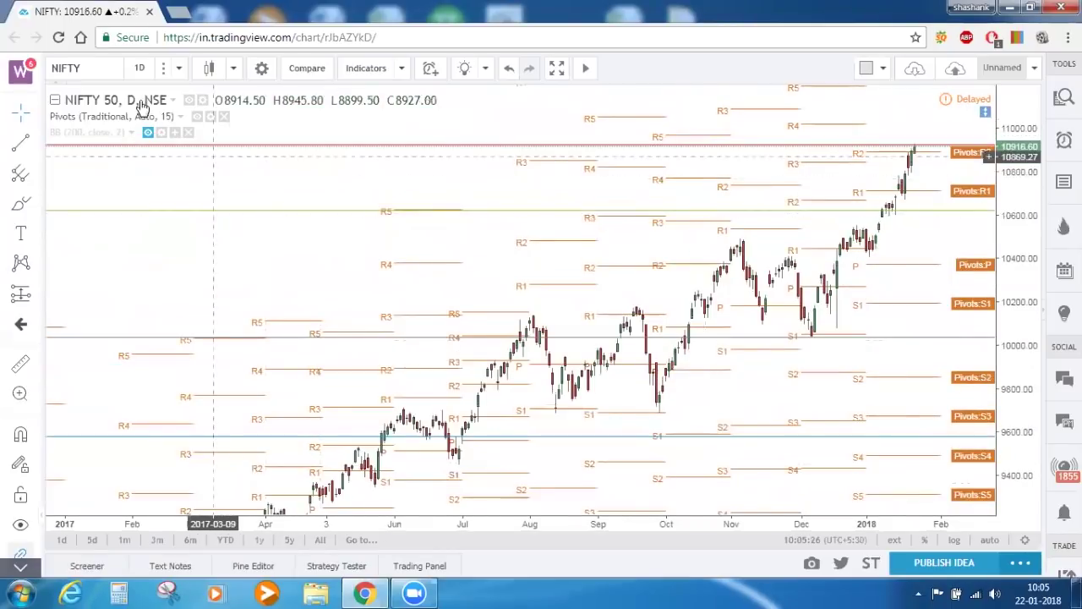
Try to switch the NIFTY chart to the 1 week interval.
{"action": "left_click", "coordinate": [139, 67]}
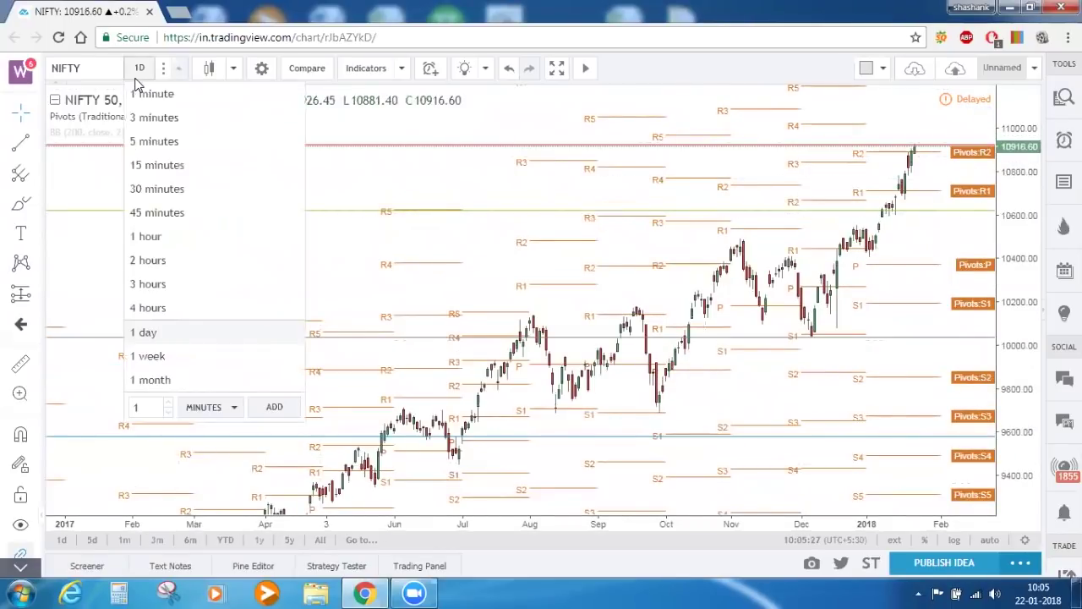
{"action": "left_click", "coordinate": [169, 354]}
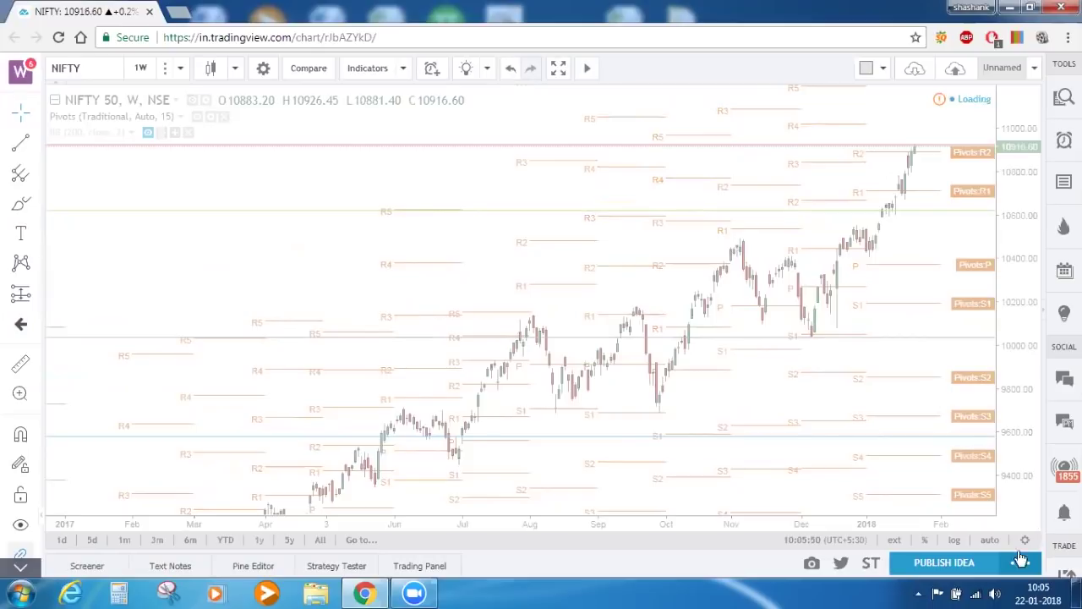
Connect the computer to the OnePlus 5 wireless network.
{"action": "left_click", "coordinate": [978, 589]}
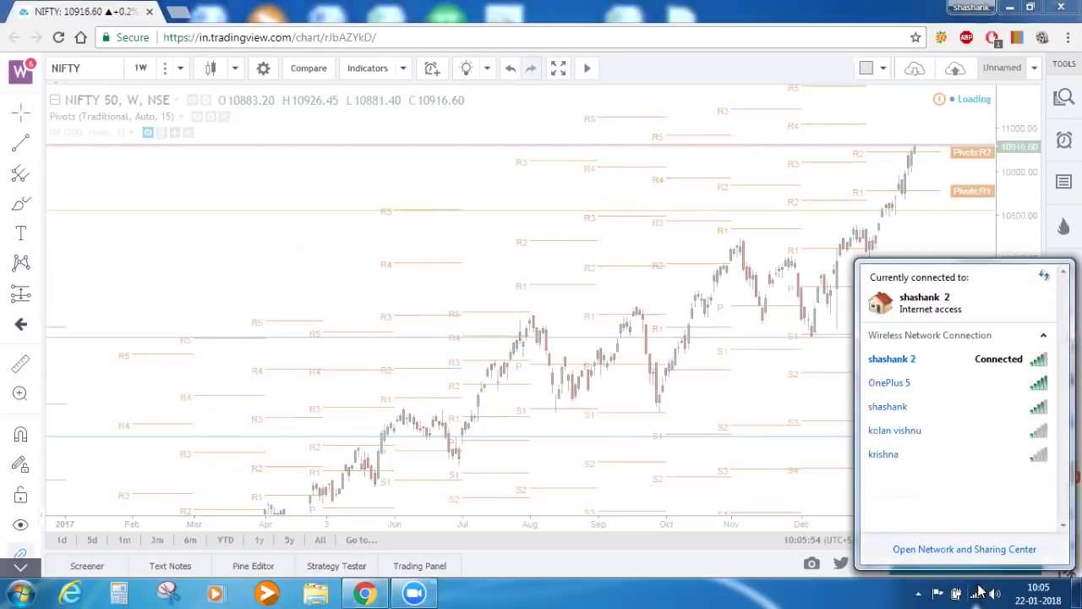
{"action": "left_click", "coordinate": [1002, 387]}
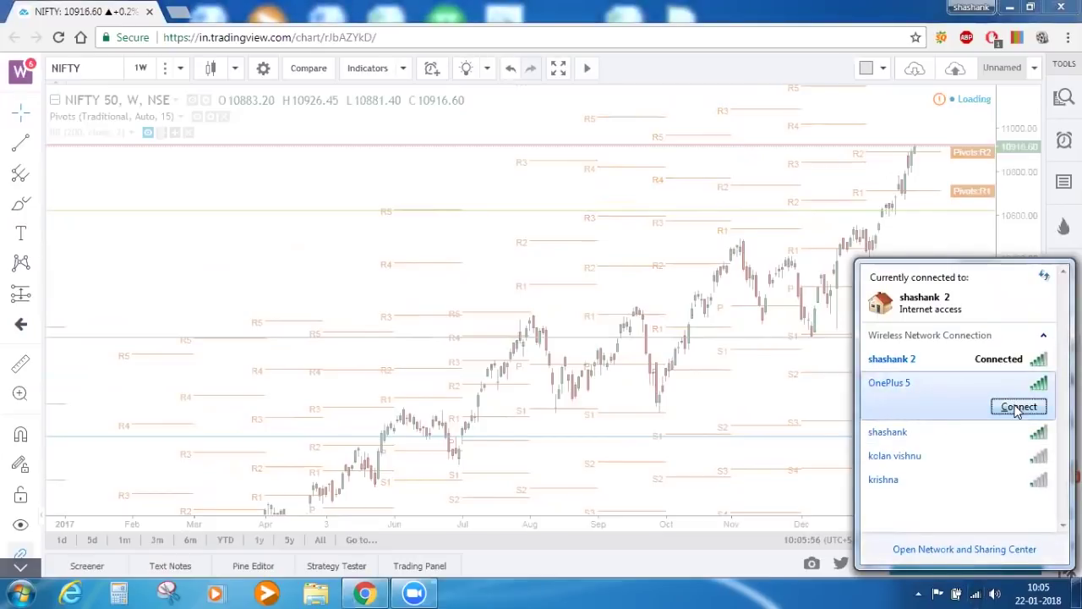
{"action": "left_click", "coordinate": [1010, 404]}
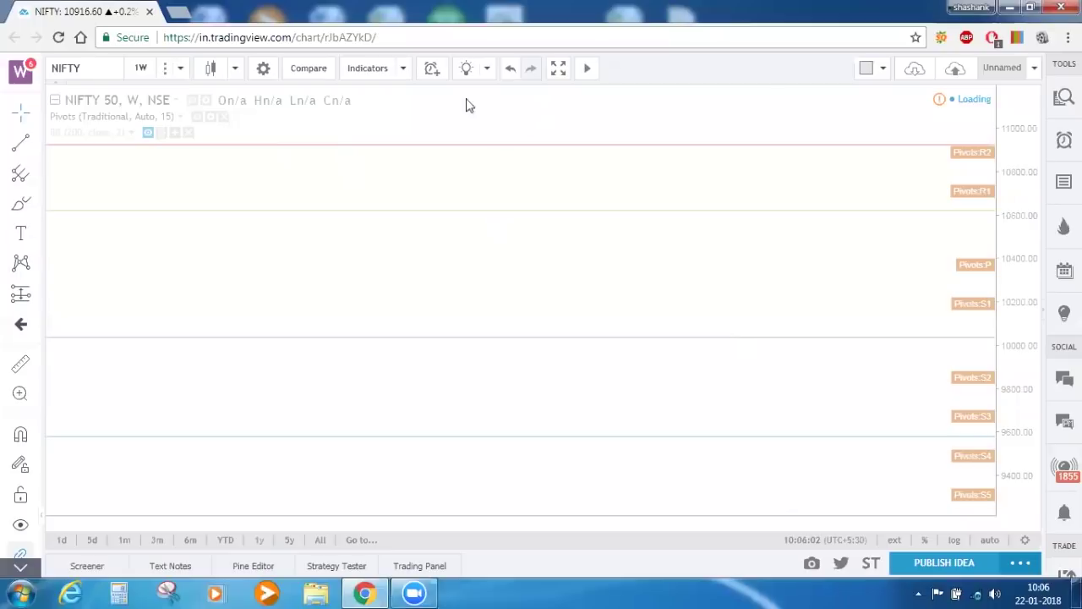
Reload the chart page and set the NIFTY chart to the 1 week interval.
{"action": "key", "text": "F5"}
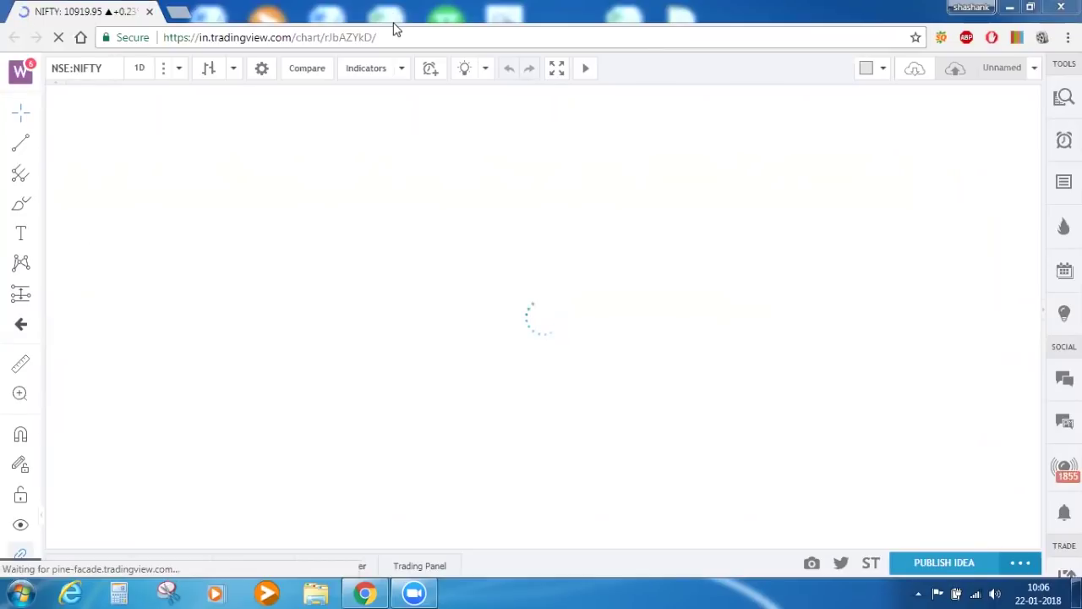
{"action": "left_click", "coordinate": [178, 73]}
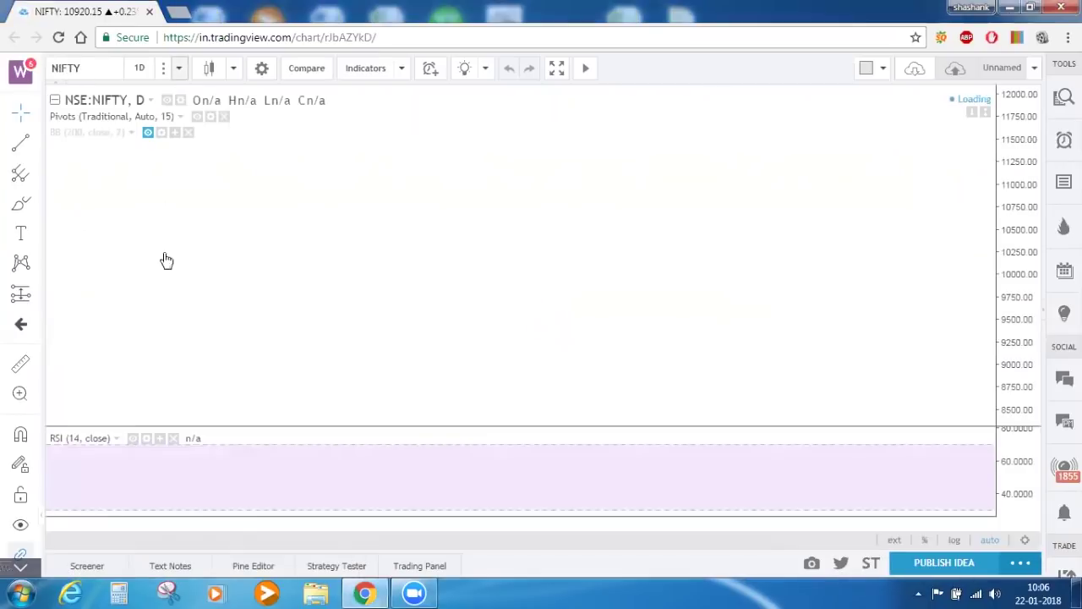
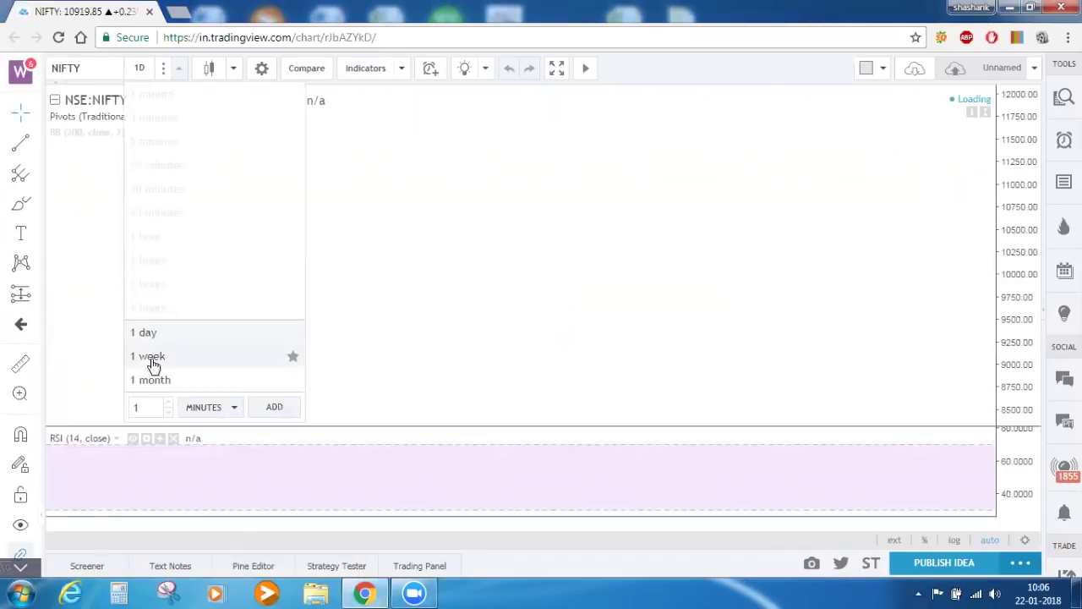
{"action": "left_click", "coordinate": [152, 364]}
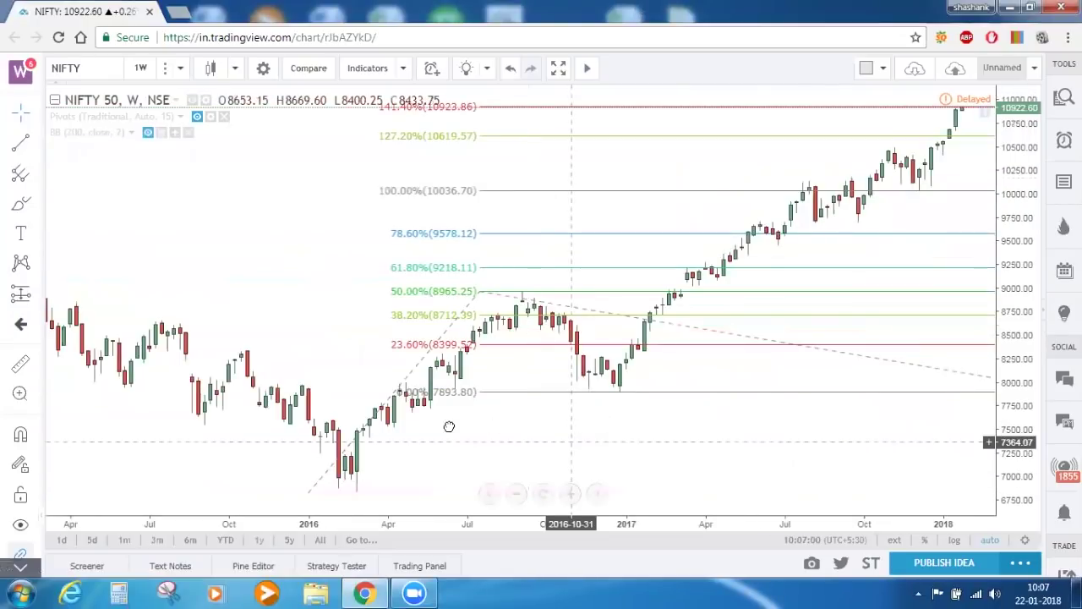
Examine the Fibonacci extension on the weekly chart from its swing low up to the 141.40% and 161.80% levels.
{"action": "scroll", "coordinate": [215, 502], "scroll_direction": "right", "scroll_amount": 5}
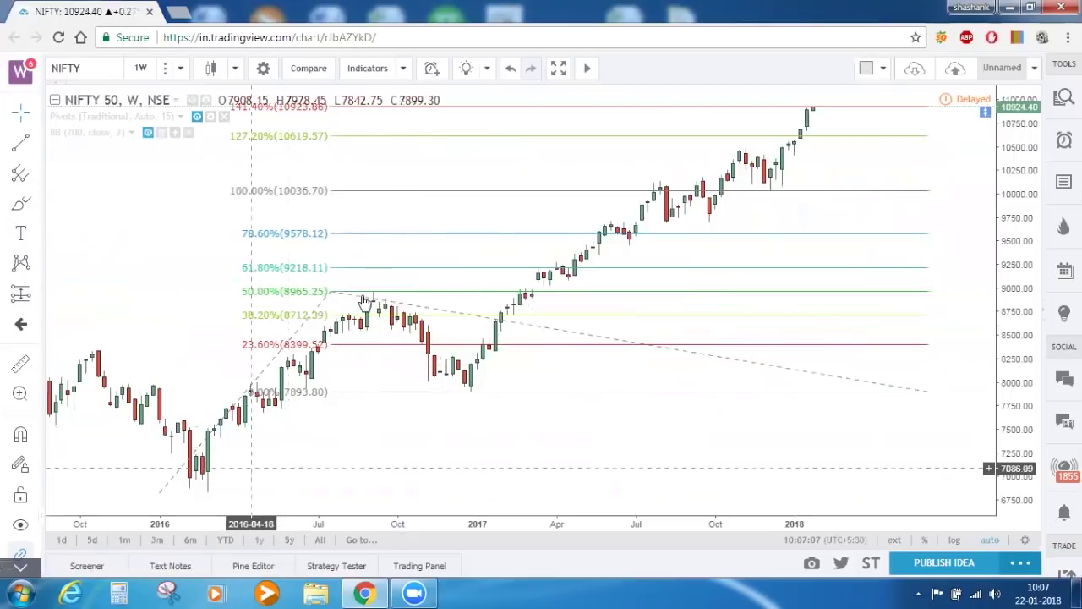
{"action": "left_click", "coordinate": [466, 400]}
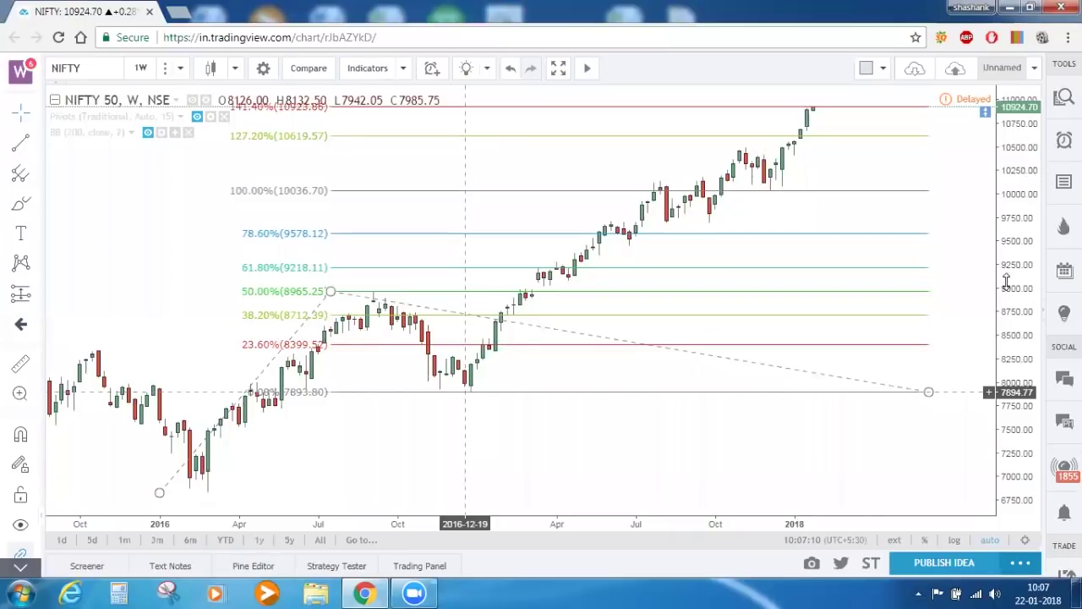
{"action": "left_click_drag", "start_coordinate": [1006, 283], "coordinate": [1006, 287]}
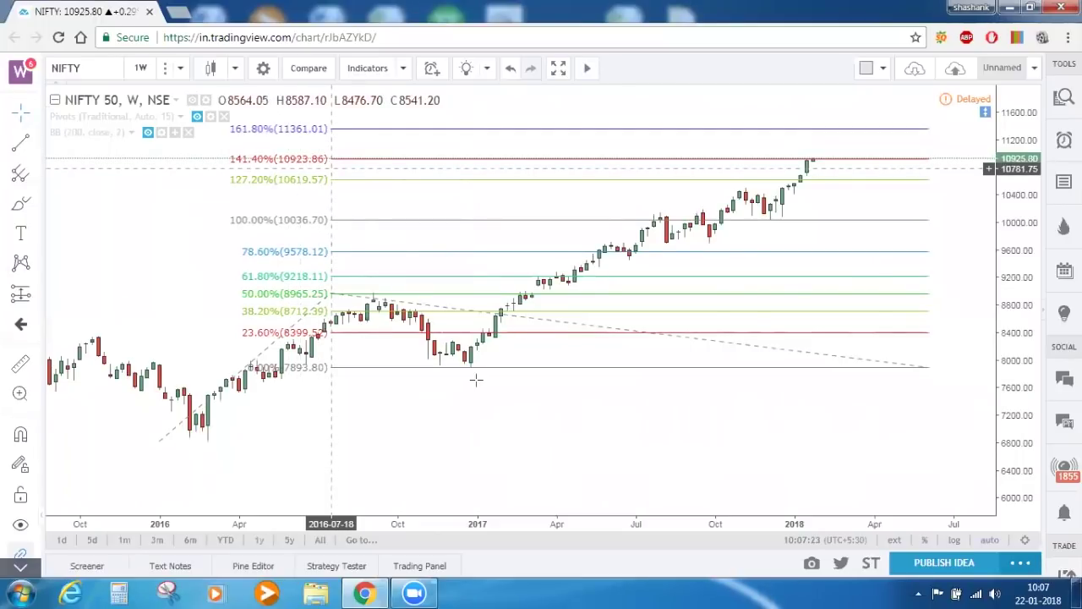
{"action": "left_click", "coordinate": [644, 166]}
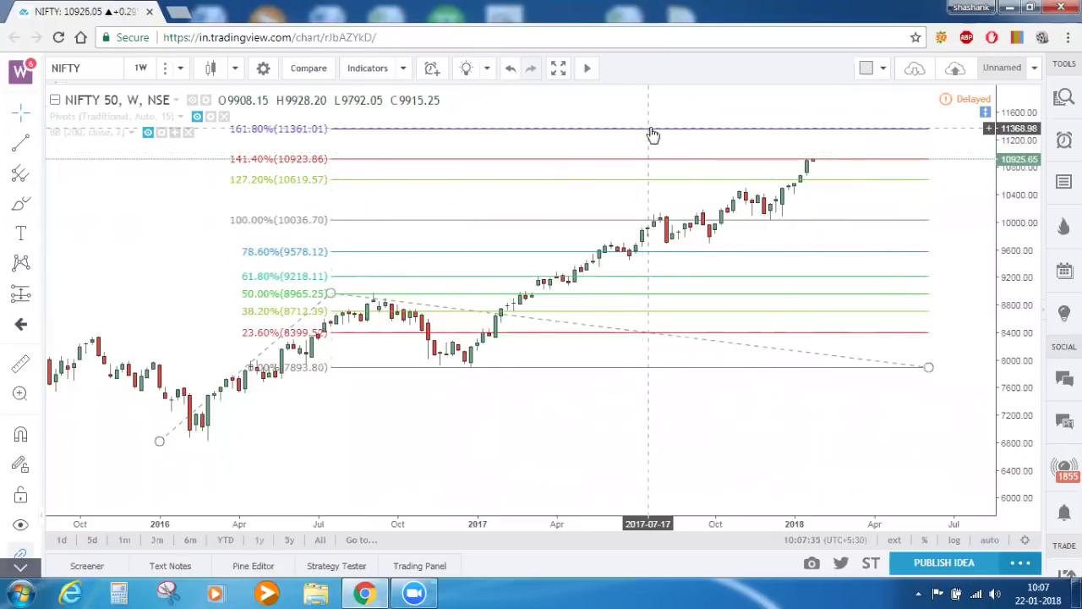
{"action": "left_click", "coordinate": [701, 165]}
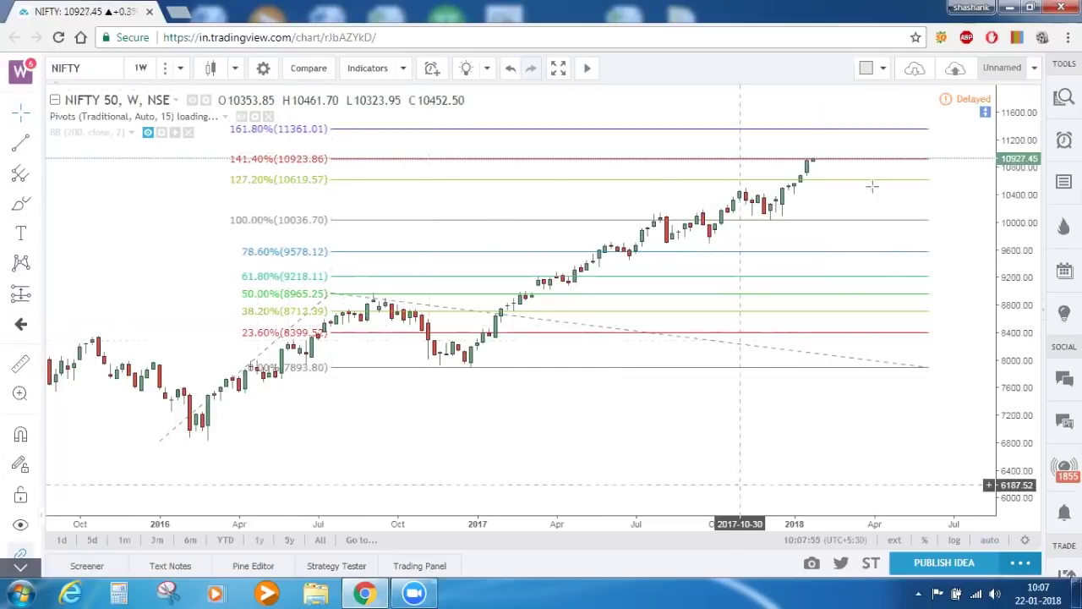
Compare the R1 pivot with the 161.80% Fibonacci level above the current price and hide the Pivots indicator.
{"action": "left_click_drag", "start_coordinate": [892, 211], "coordinate": [891, 261]}
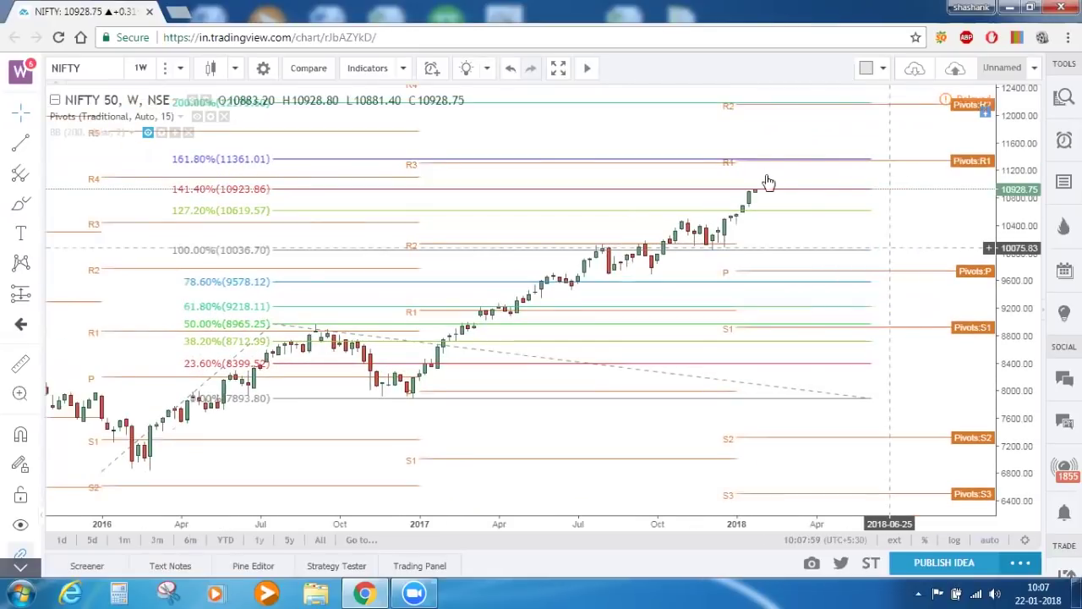
{"action": "left_click_drag", "start_coordinate": [767, 178], "coordinate": [768, 181]}
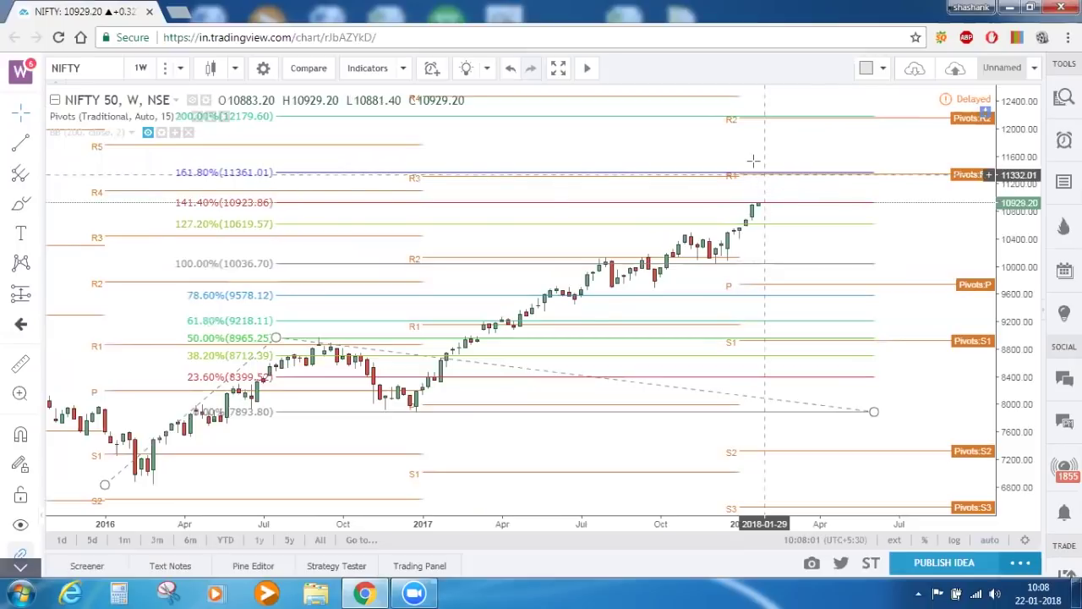
{"action": "left_click", "coordinate": [773, 143]}
{"action": "left_click", "coordinate": [831, 176]}
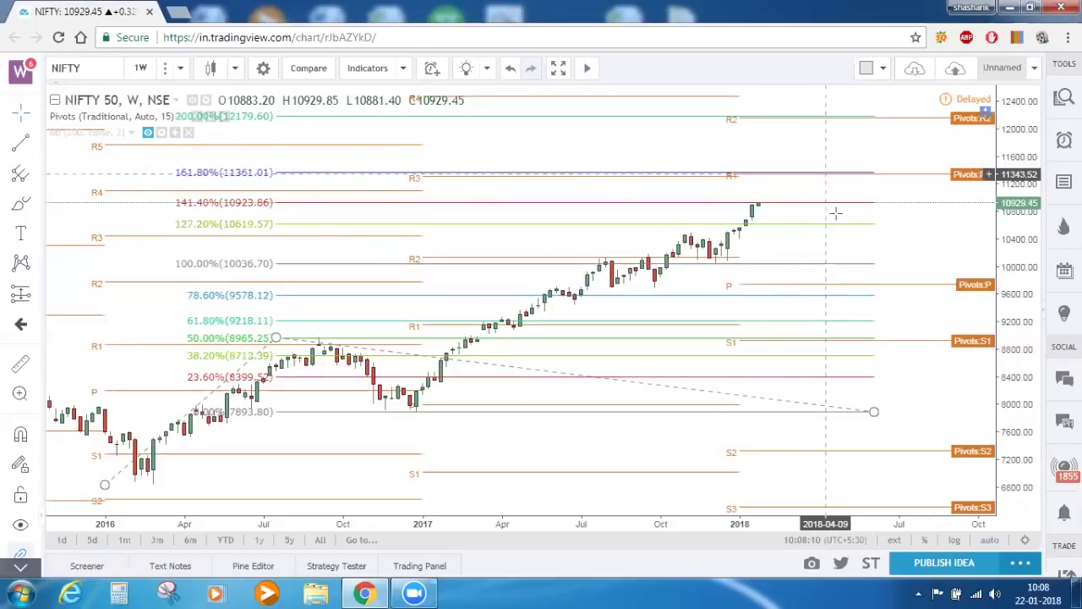
{"action": "left_click", "coordinate": [780, 216]}
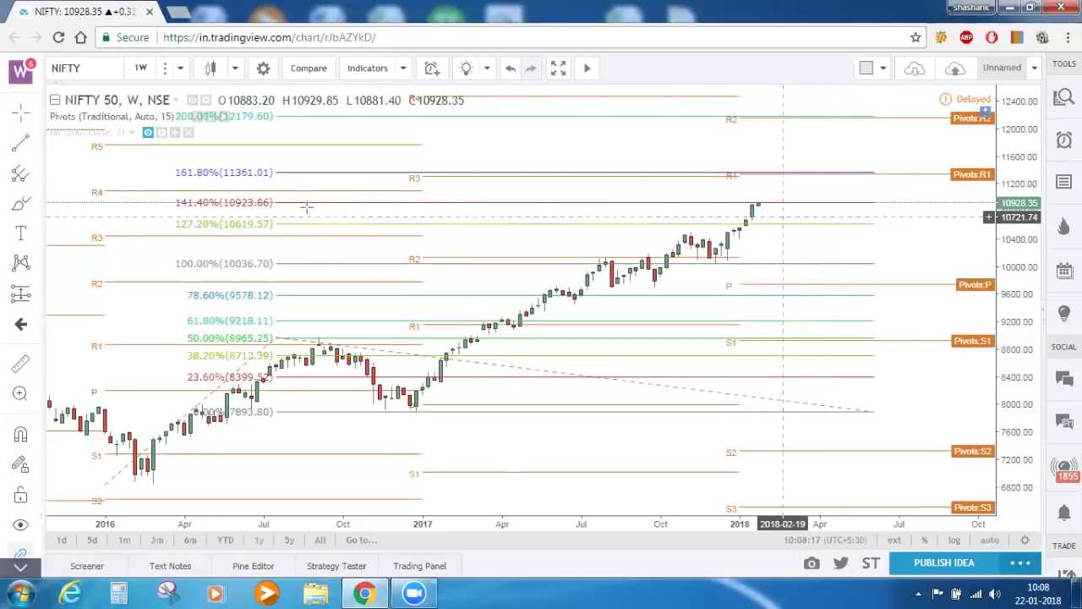
{"action": "left_click", "coordinate": [195, 117]}
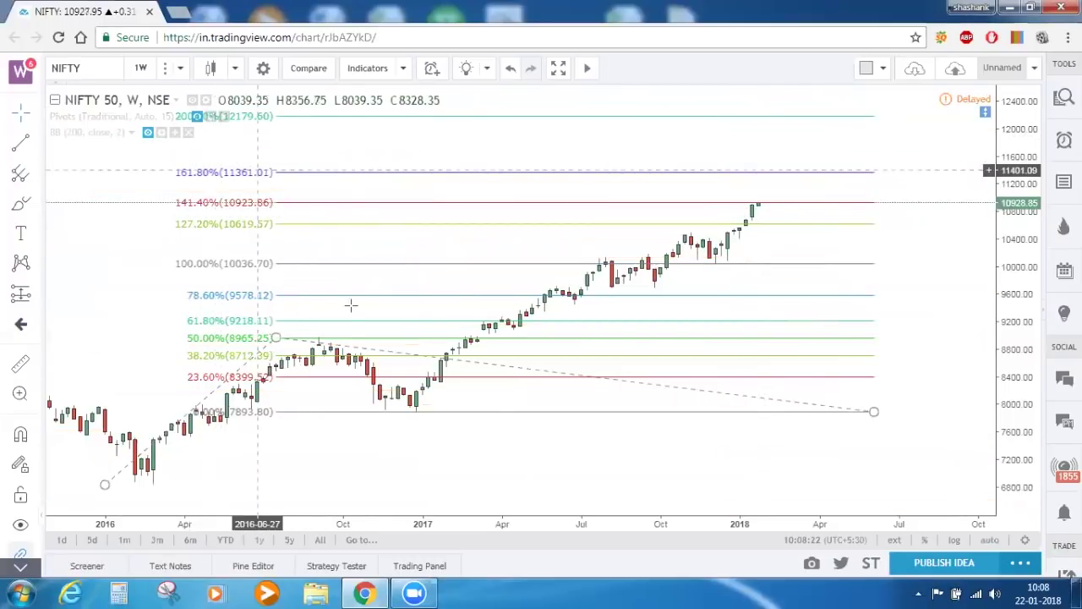
Draw a trend line over the weekly price highs from July 2017 to early 2018 and another across the matching RSI peaks.
{"action": "left_click_drag", "start_coordinate": [357, 461], "coordinate": [397, 415]}
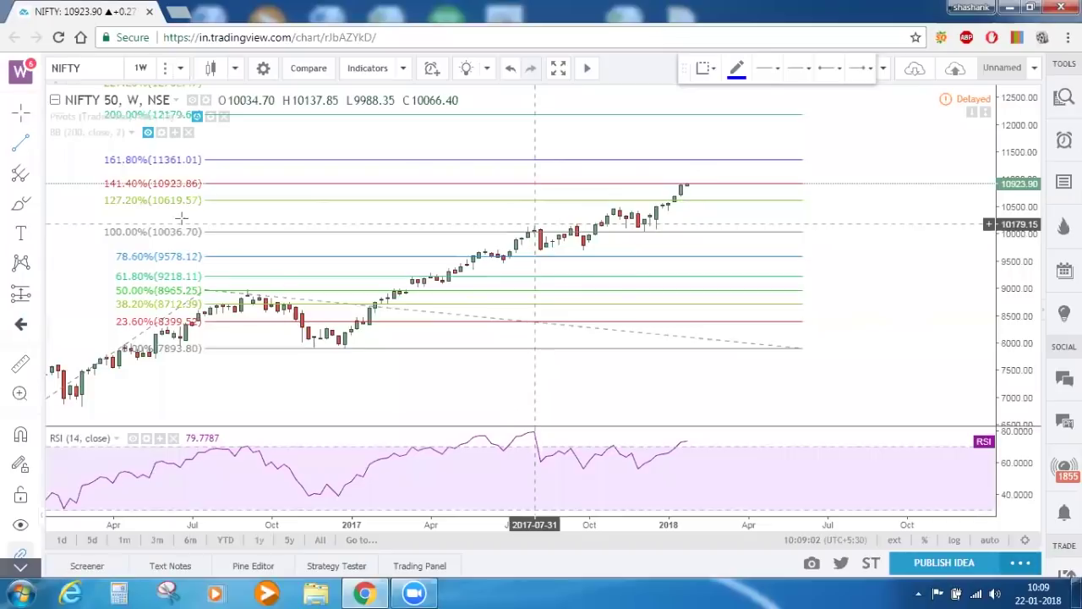
{"action": "left_click", "coordinate": [18, 143]}
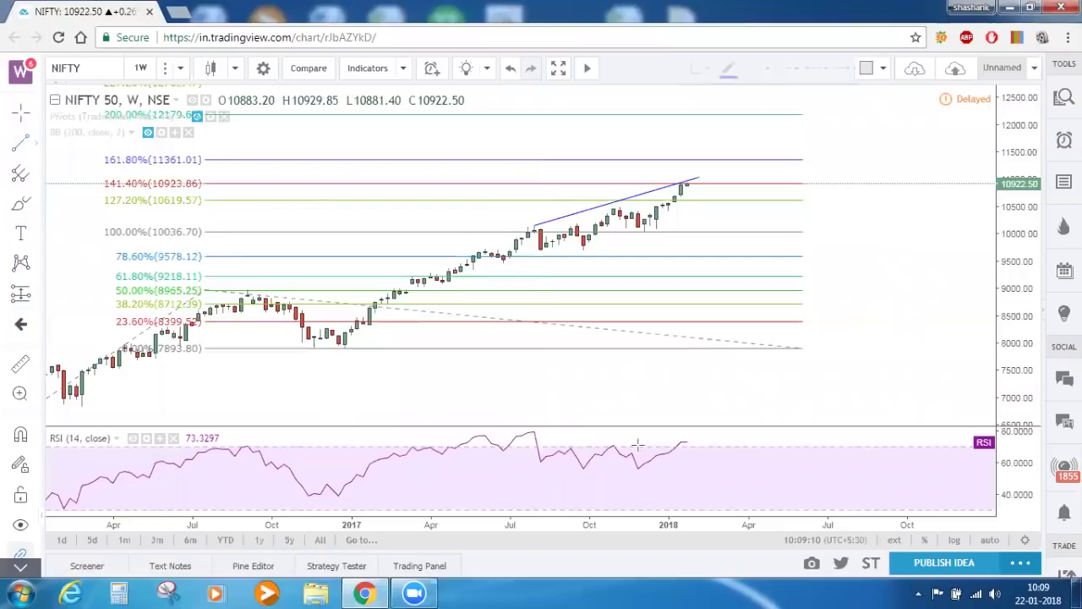
{"action": "left_click_drag", "start_coordinate": [527, 431], "coordinate": [716, 442]}
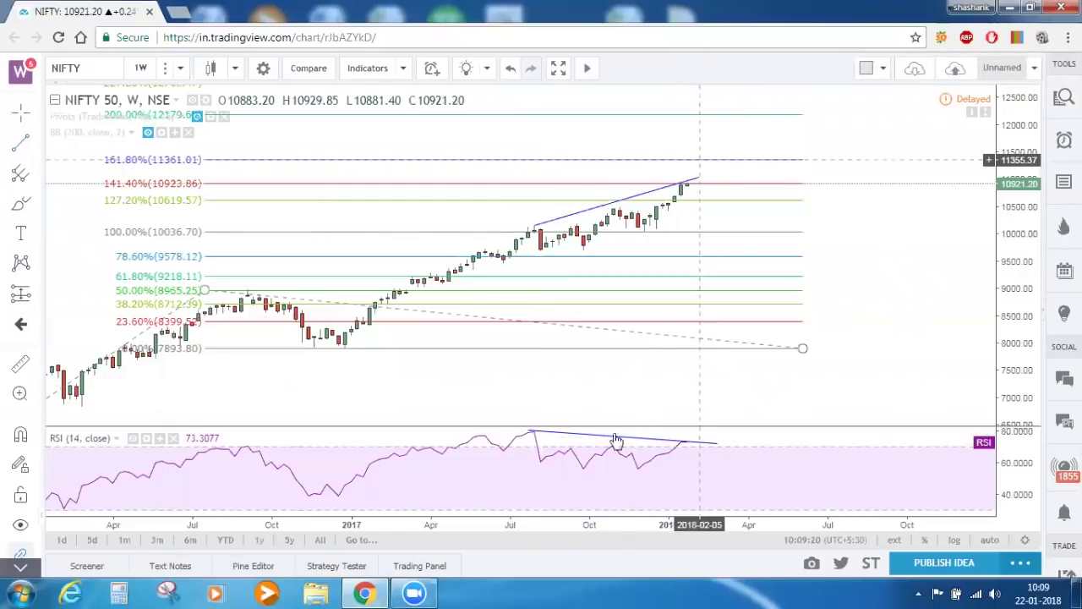
{"action": "left_click", "coordinate": [700, 168]}
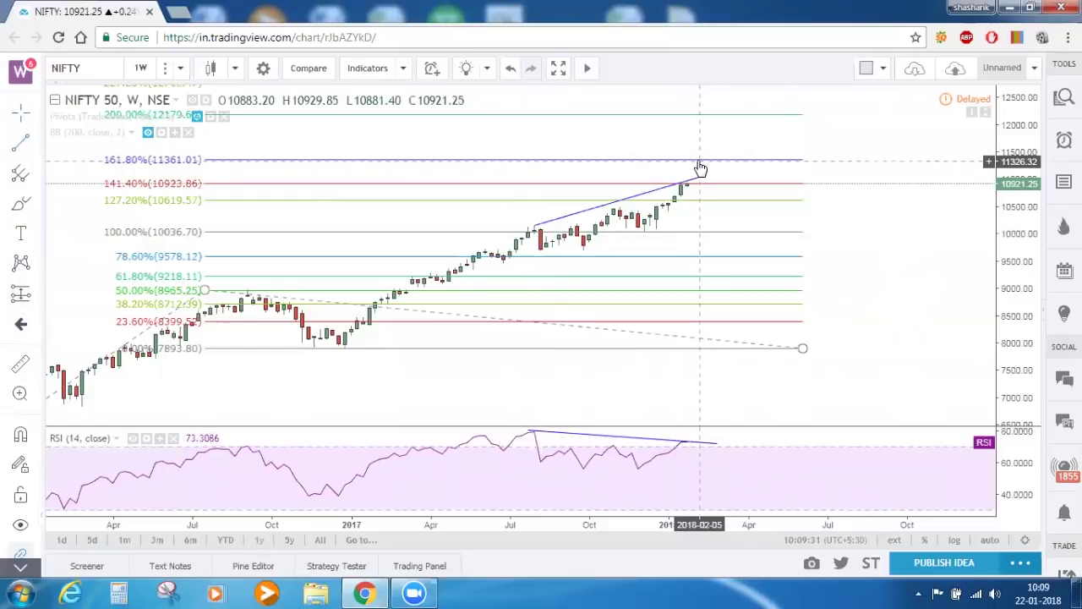
{"action": "left_click", "coordinate": [888, 211]}
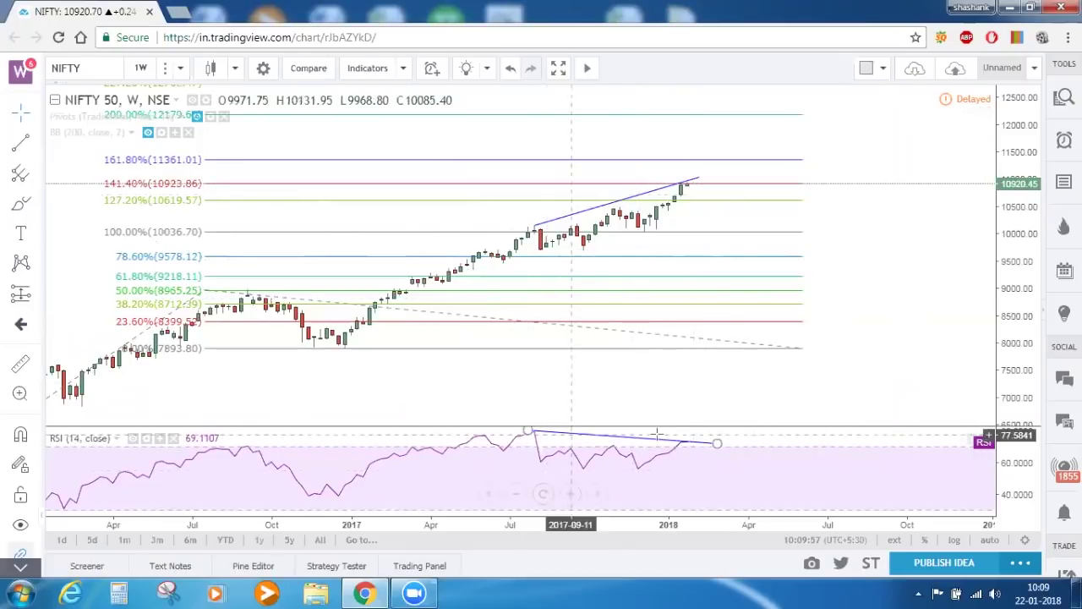
Switch the NIFTY chart to the 1 day interval and show the full span of both trend lines.
{"action": "left_click", "coordinate": [141, 69]}
{"action": "left_click", "coordinate": [148, 333]}
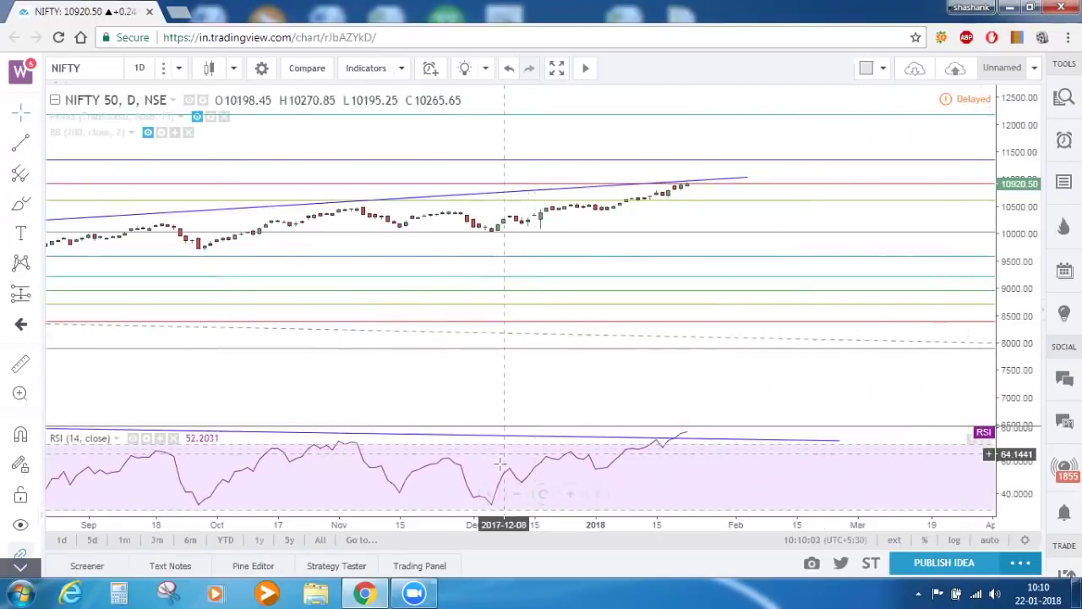
{"action": "scroll", "coordinate": [507, 500], "scroll_direction": "down", "scroll_amount": 5}
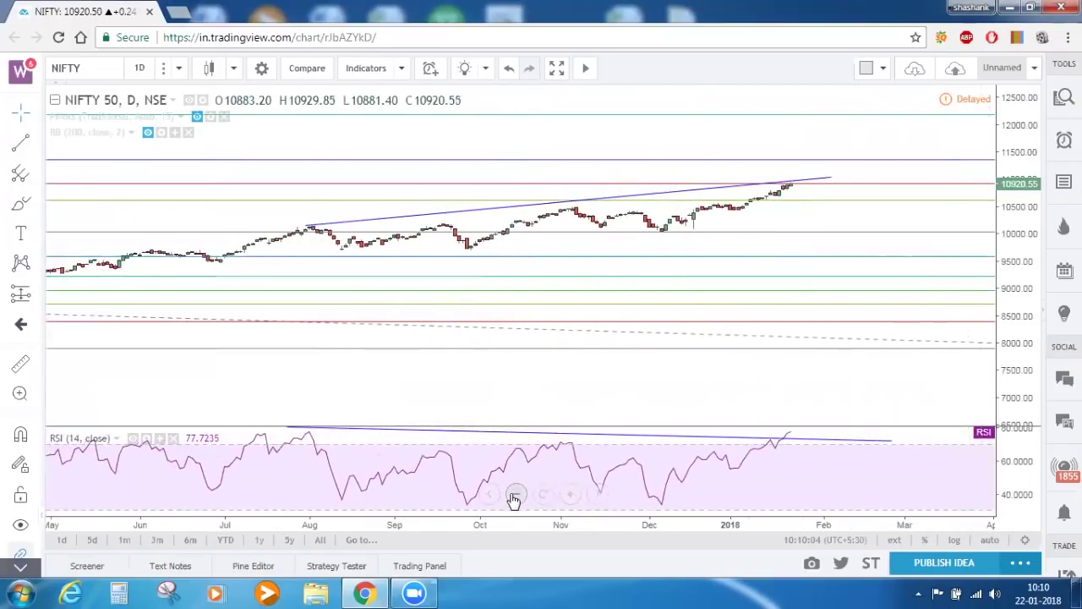
Delete the trend line on the RSI and the trend line above the price highs.
{"action": "left_click", "coordinate": [598, 437]}
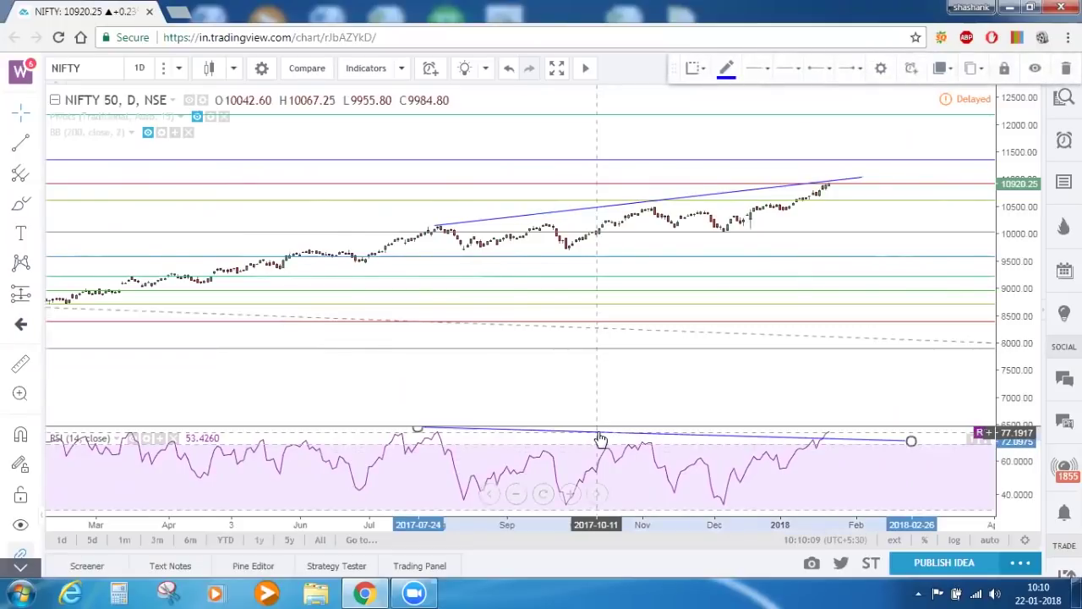
{"action": "key", "text": "Delete"}
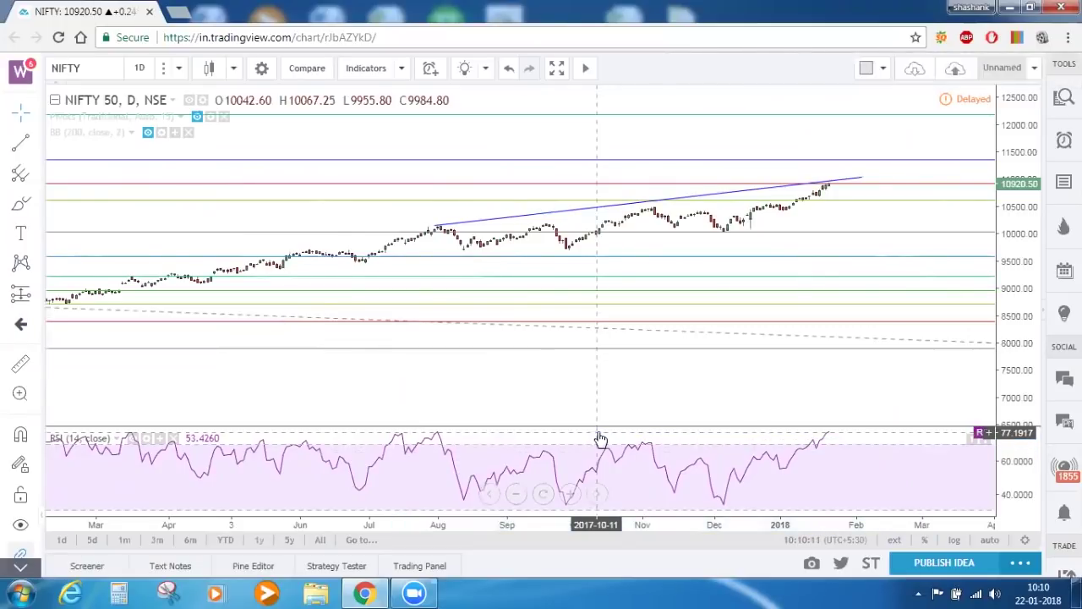
{"action": "left_click", "coordinate": [502, 224]}
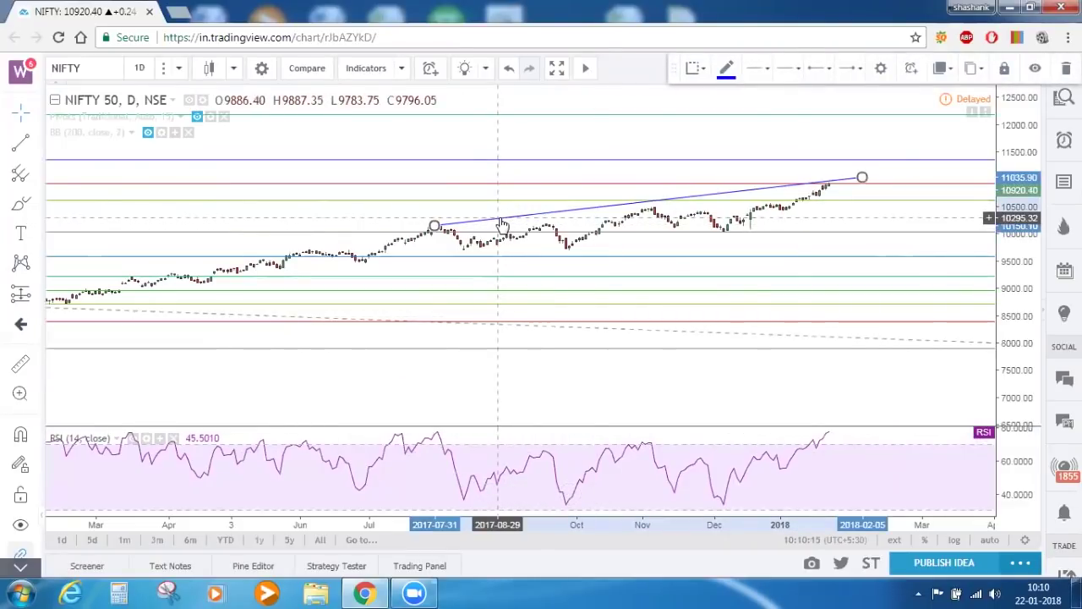
{"action": "key", "text": "Delete"}
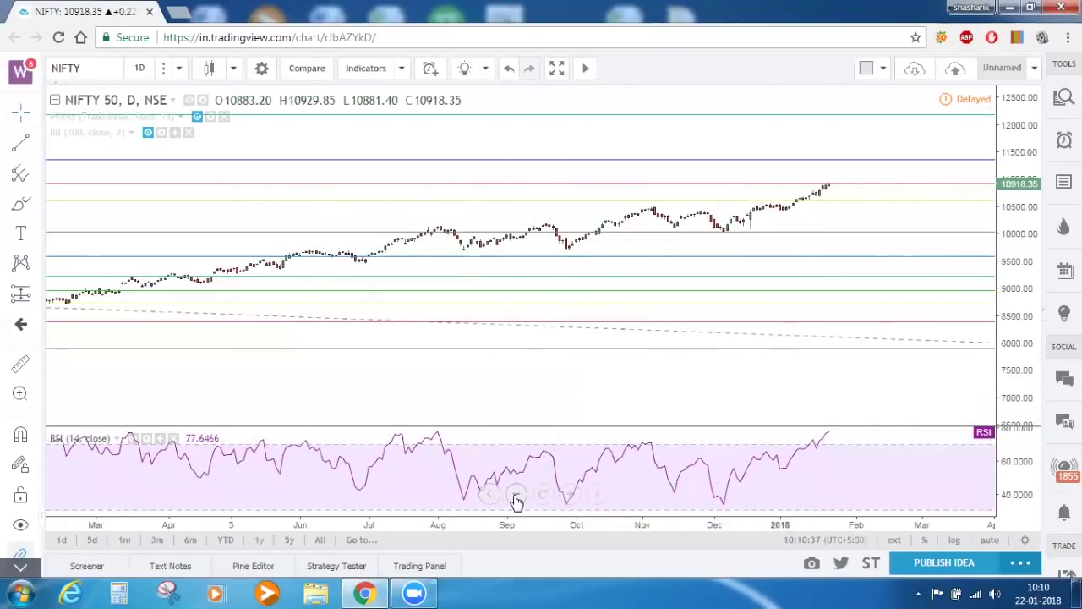
{"action": "left_click", "coordinate": [516, 496]}
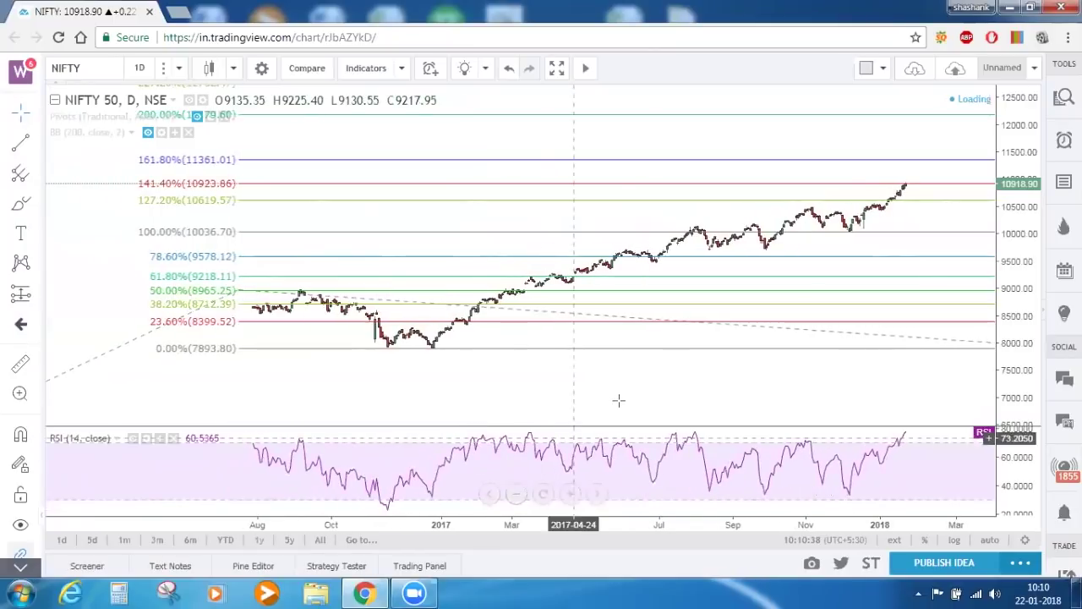
Maximise the NIFTY price pane and switch the chart to the 1 hour interval.
{"action": "double_click", "coordinate": [566, 408]}
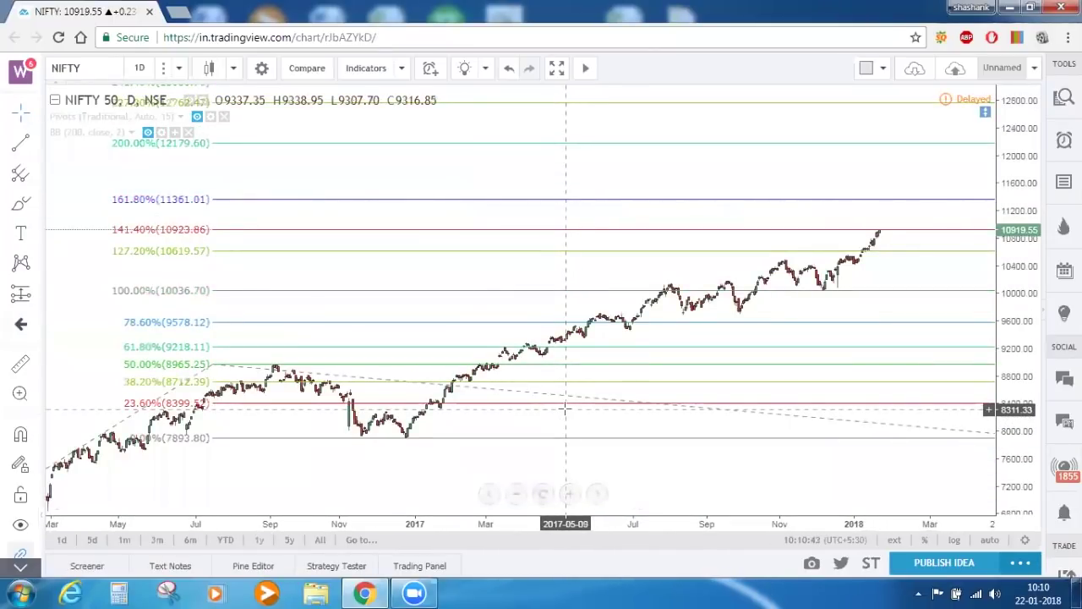
{"action": "left_click", "coordinate": [571, 495]}
{"action": "left_click", "coordinate": [570, 495]}
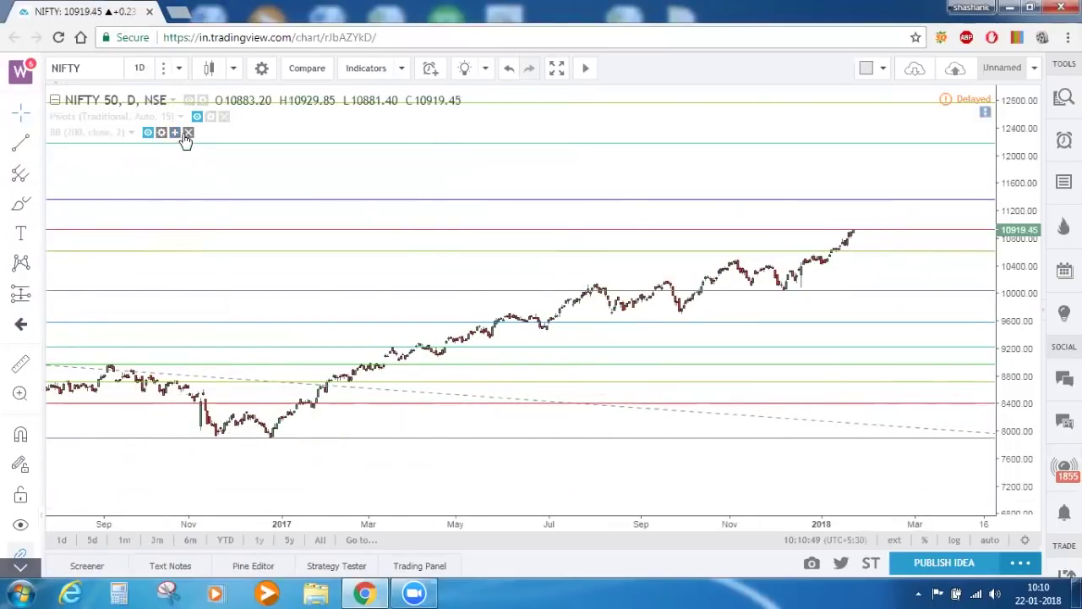
{"action": "left_click", "coordinate": [141, 67]}
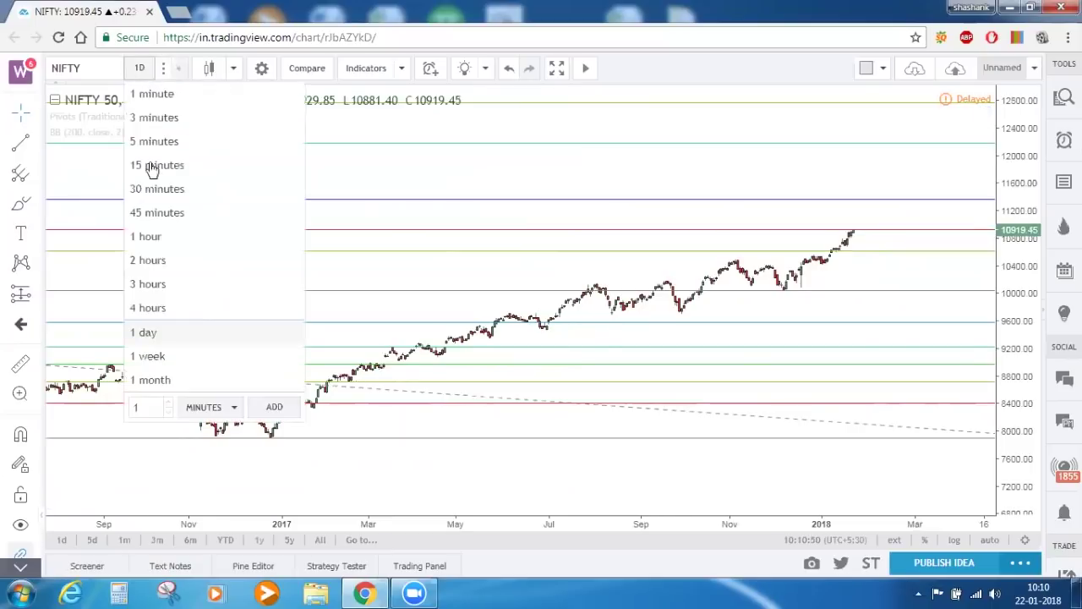
{"action": "left_click", "coordinate": [155, 235]}
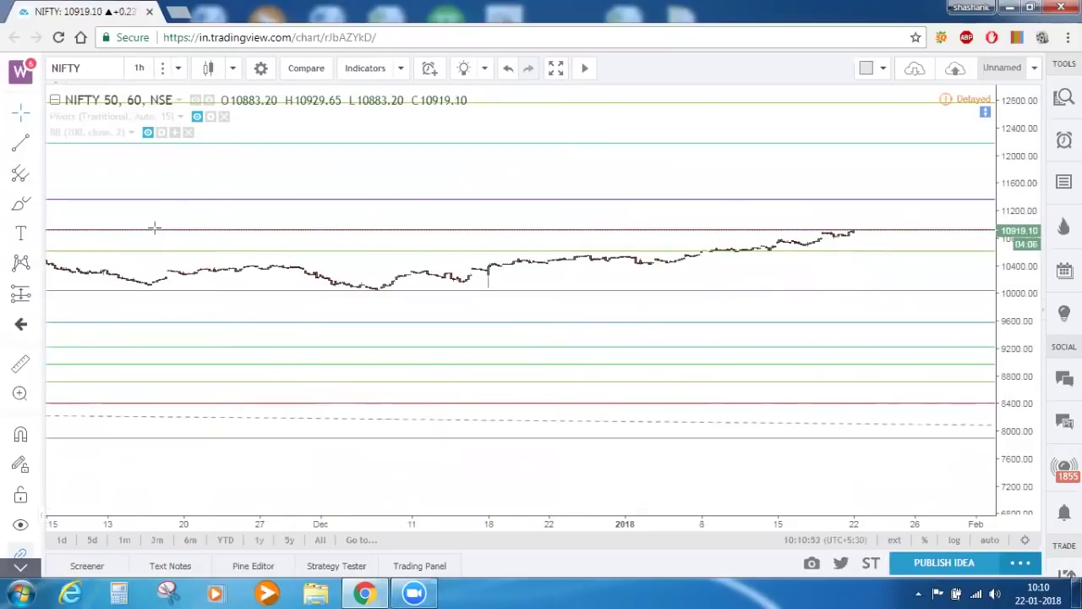
Remove all drawings from the hourly chart and auto-fit the price scale to the candles.
{"action": "left_click_drag", "start_coordinate": [637, 477], "coordinate": [538, 475]}
{"action": "right_click", "coordinate": [537, 475]}
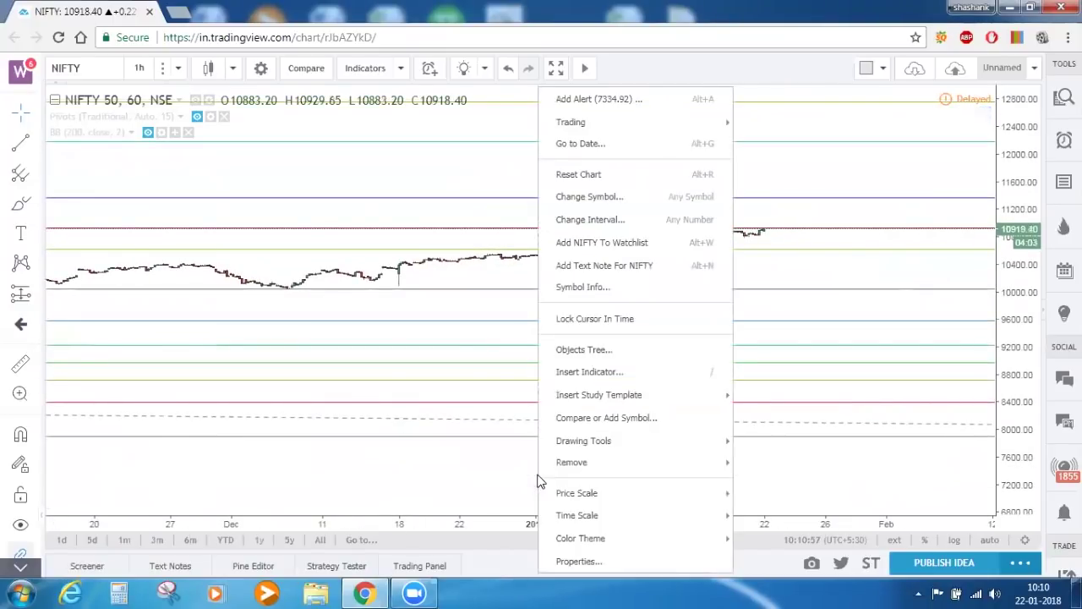
{"action": "mouse_move", "coordinate": [647, 464]}
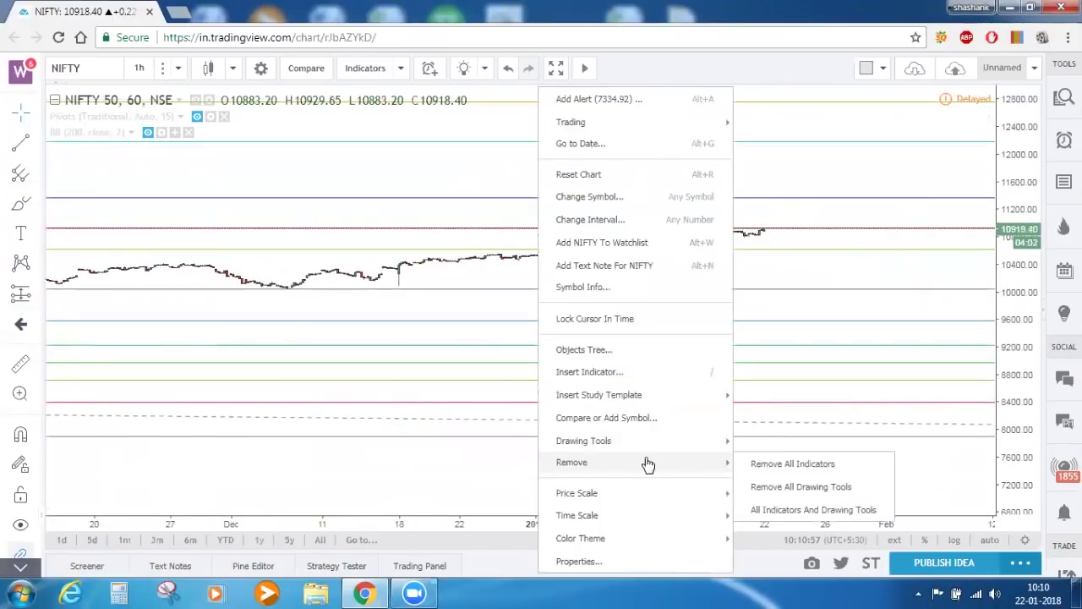
{"action": "left_click", "coordinate": [757, 485]}
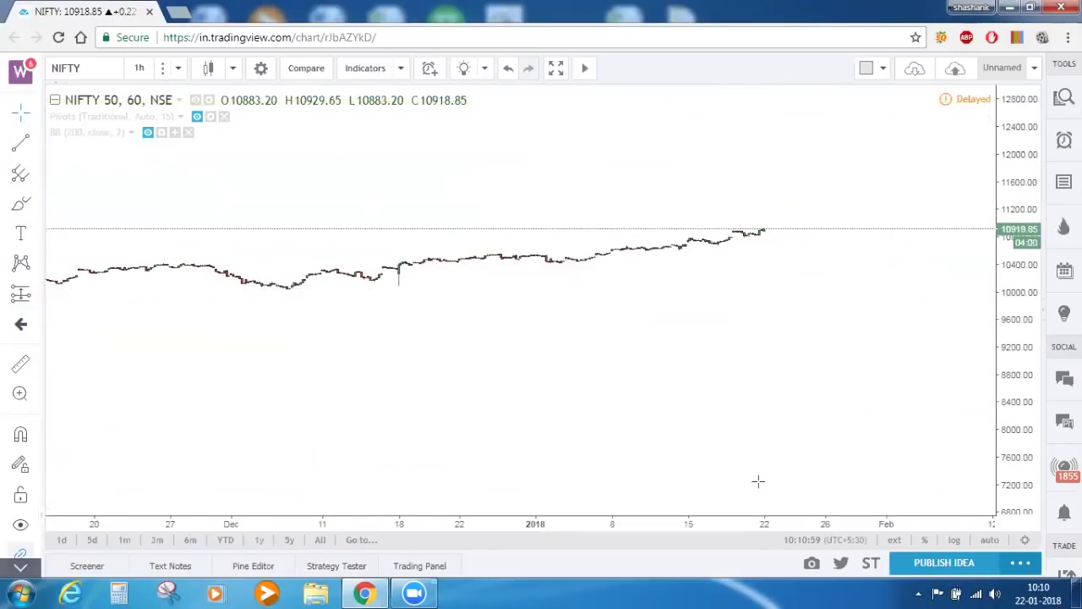
{"action": "right_click", "coordinate": [1018, 454]}
{"action": "left_click", "coordinate": [886, 264]}
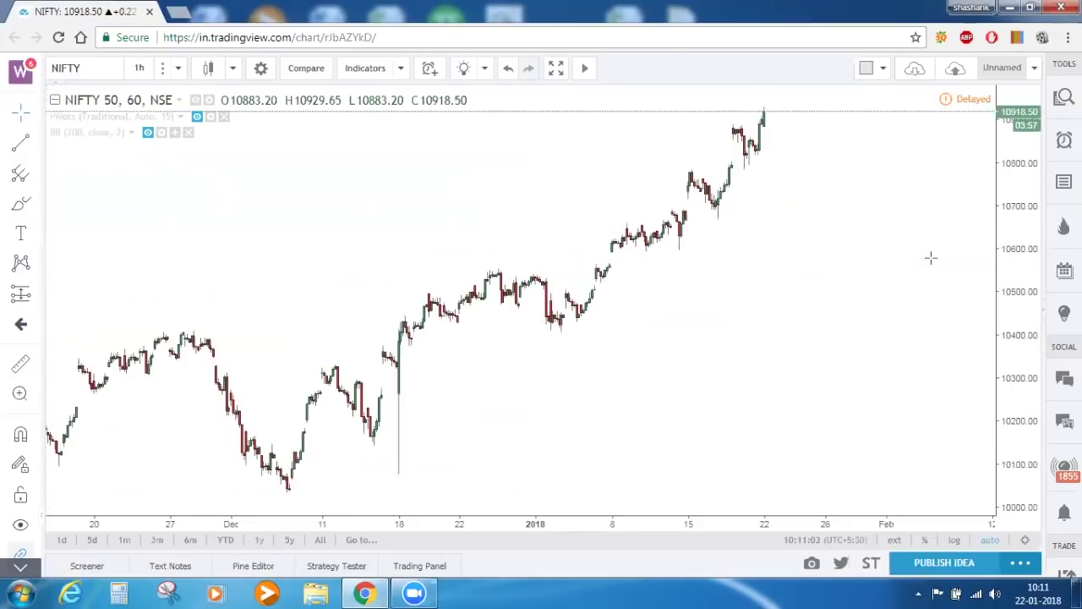
With the RSI pane restored, draw a trend line over the hourly price highs of 18 and 22 January 2018 and another across the matching RSI peaks.
{"action": "left_click", "coordinate": [569, 493]}
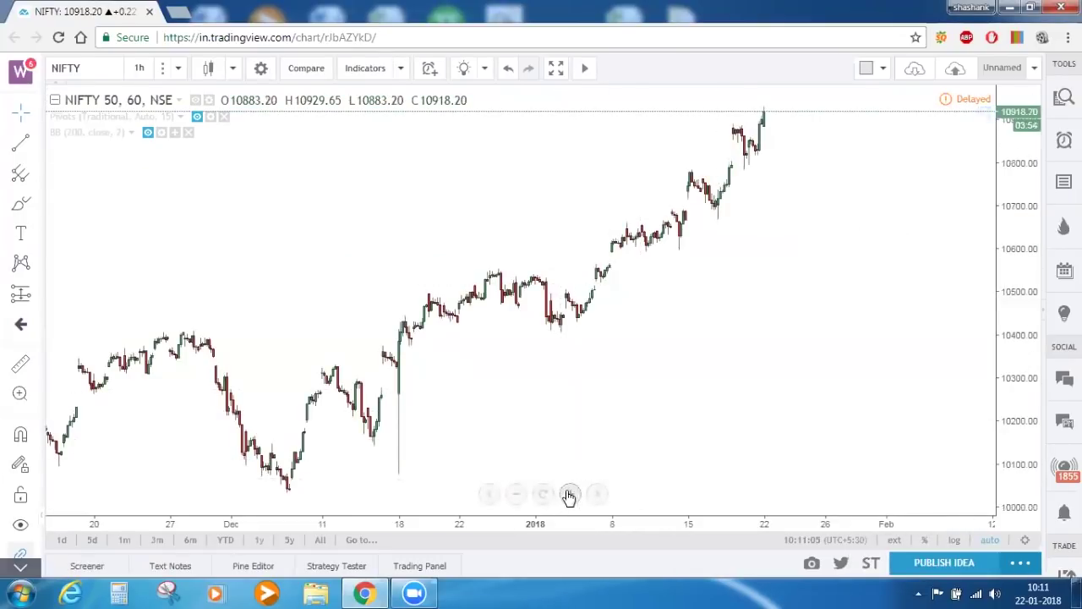
{"action": "left_click", "coordinate": [570, 493]}
{"action": "left_click", "coordinate": [569, 493]}
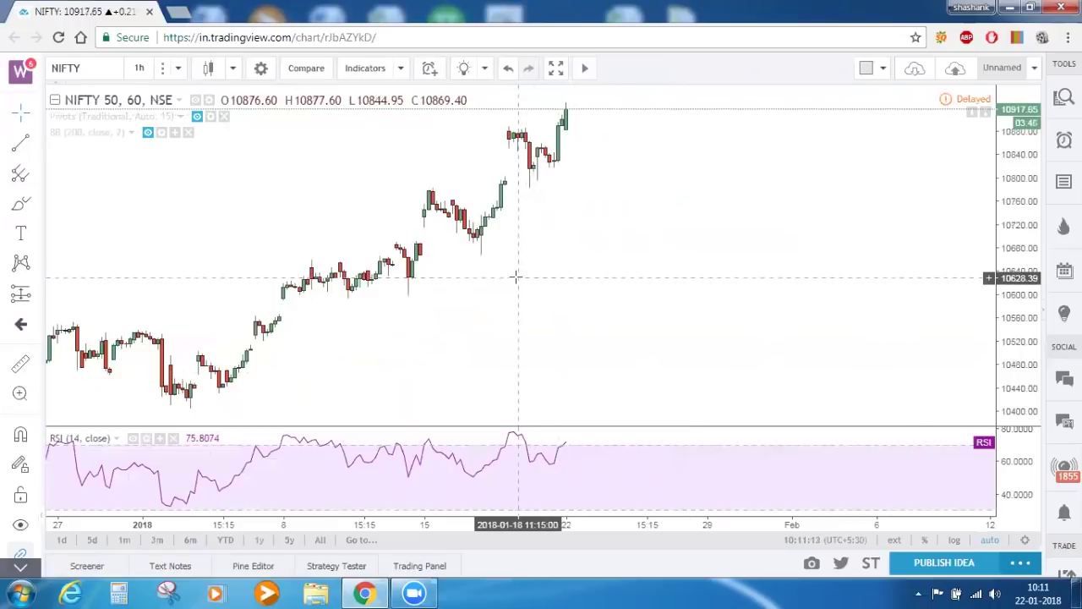
{"action": "left_click", "coordinate": [20, 144]}
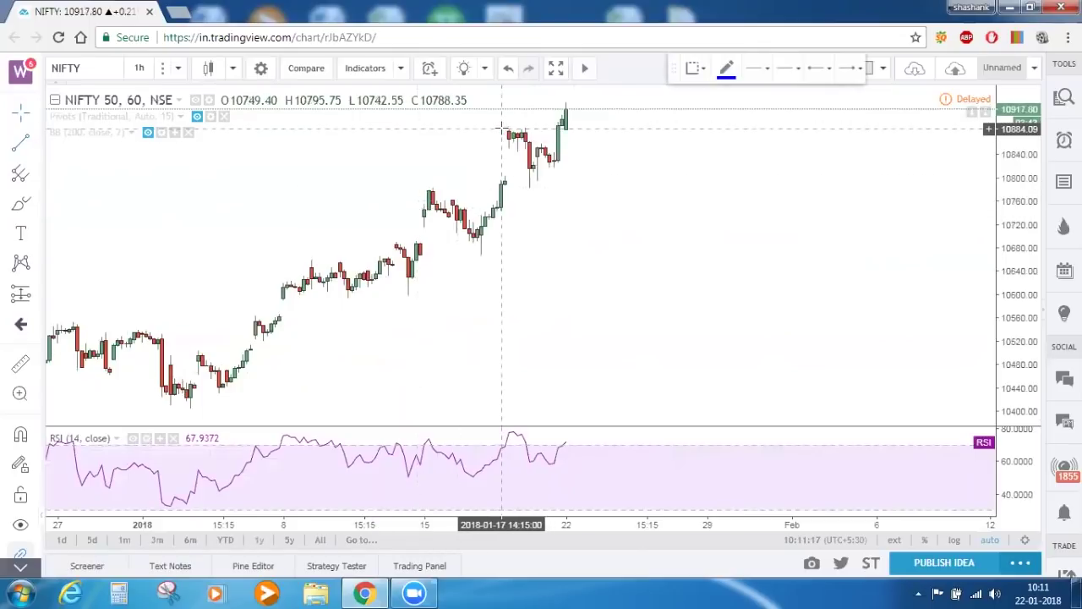
{"action": "left_click", "coordinate": [501, 128]}
{"action": "left_click", "coordinate": [578, 98]}
{"action": "left_click", "coordinate": [592, 222]}
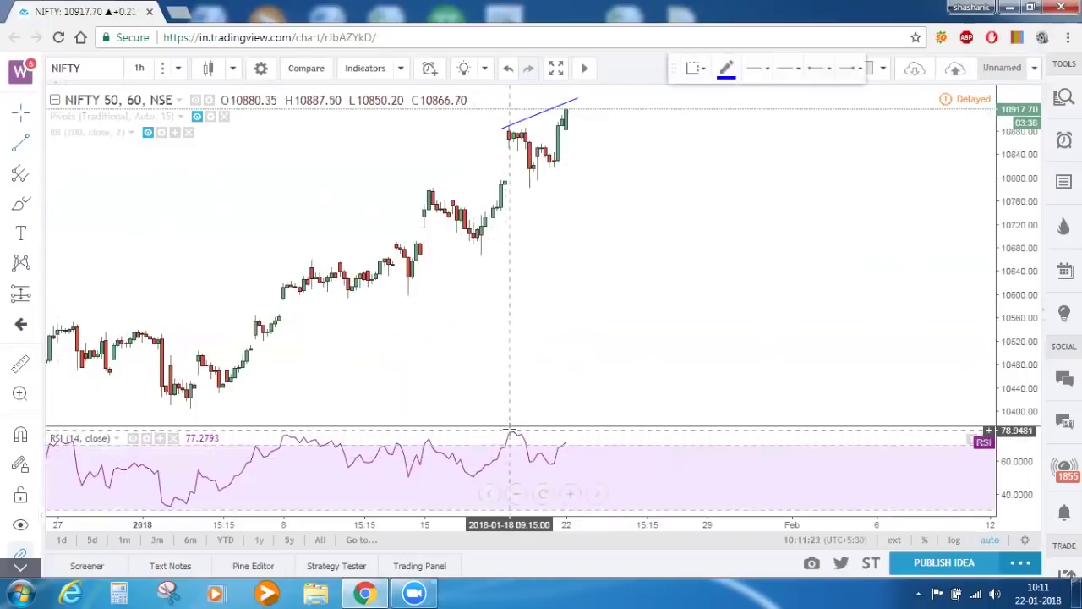
{"action": "left_click", "coordinate": [509, 432]}
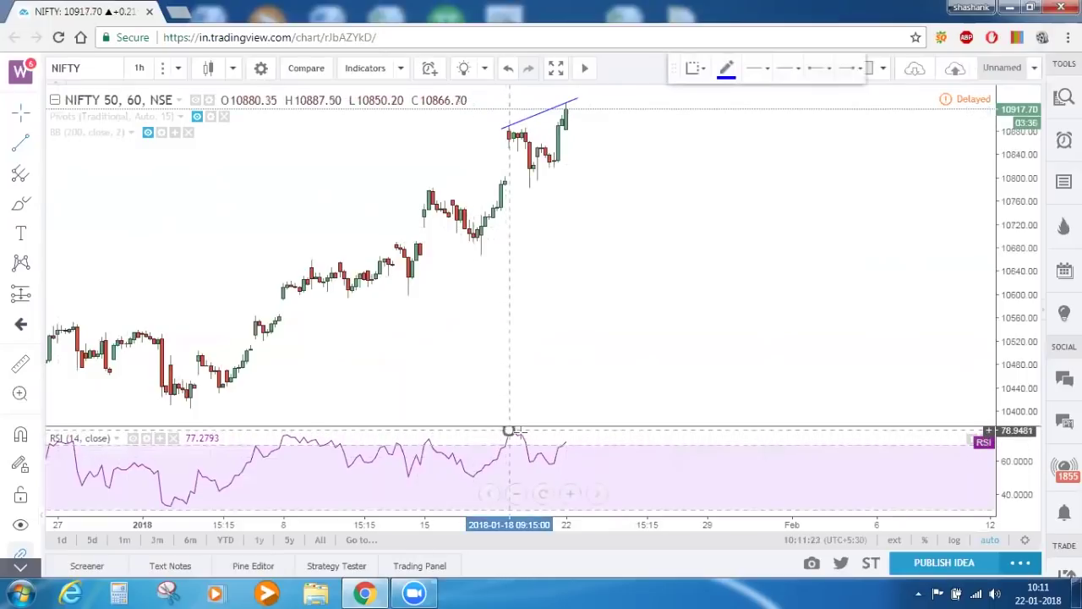
{"action": "left_click", "coordinate": [581, 443]}
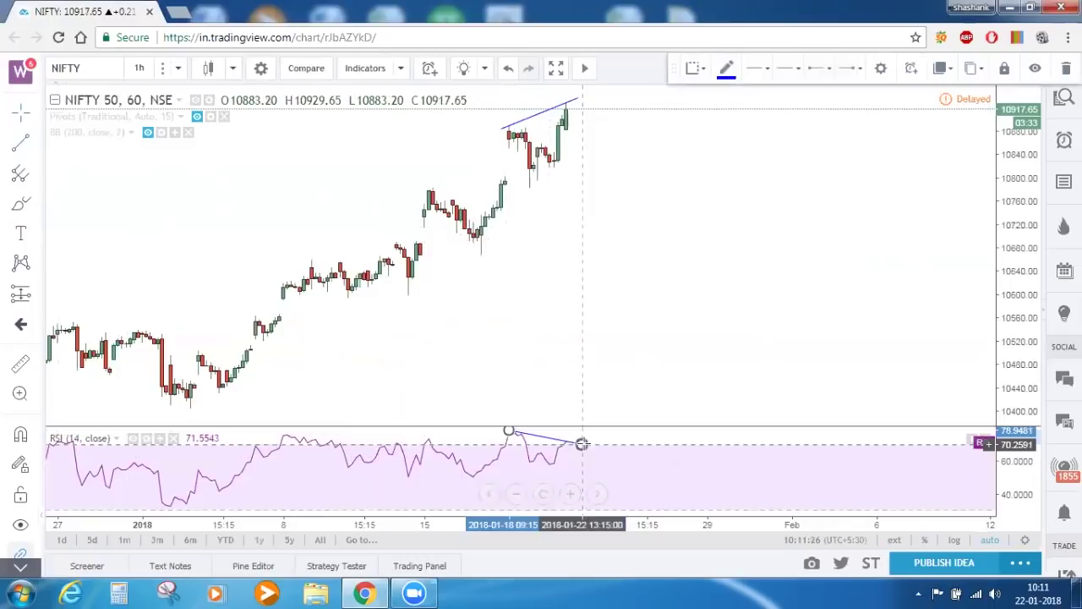
{"action": "left_click", "coordinate": [648, 344]}
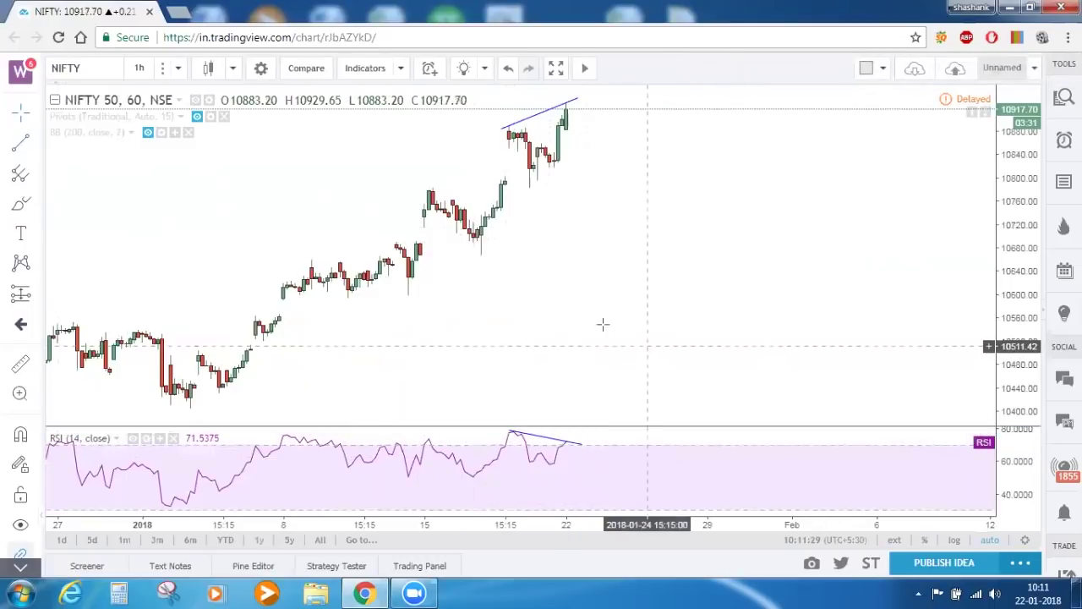
Show the Pivots indicator, stretch the price scale around the current price and enlarge the price pane against the RSI.
{"action": "left_click", "coordinate": [197, 116]}
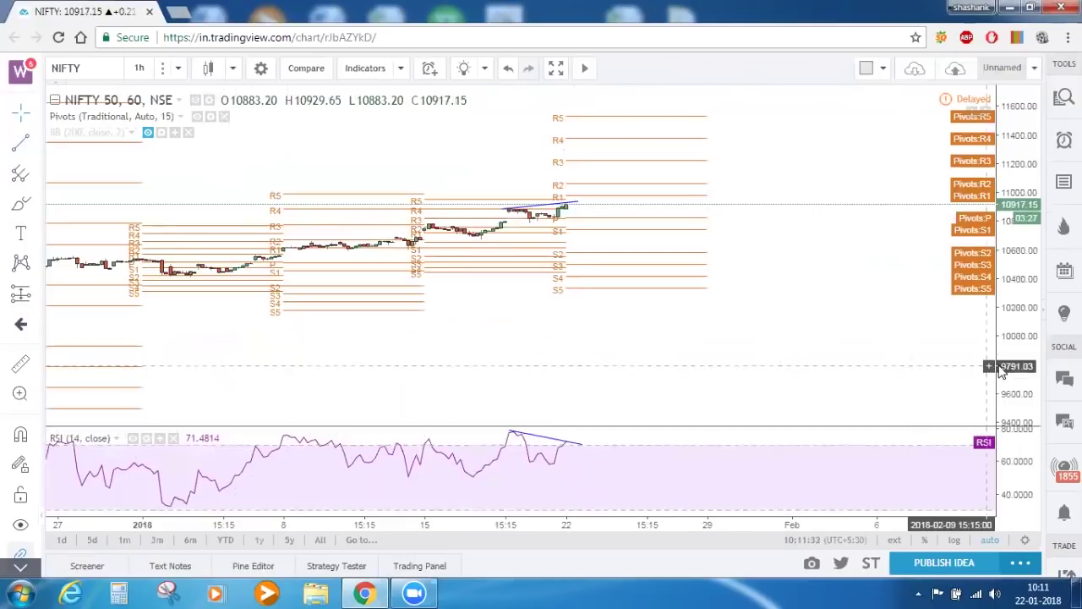
{"action": "left_click_drag", "start_coordinate": [1013, 303], "coordinate": [1014, 230]}
{"action": "left_click_drag", "start_coordinate": [882, 309], "coordinate": [884, 340]}
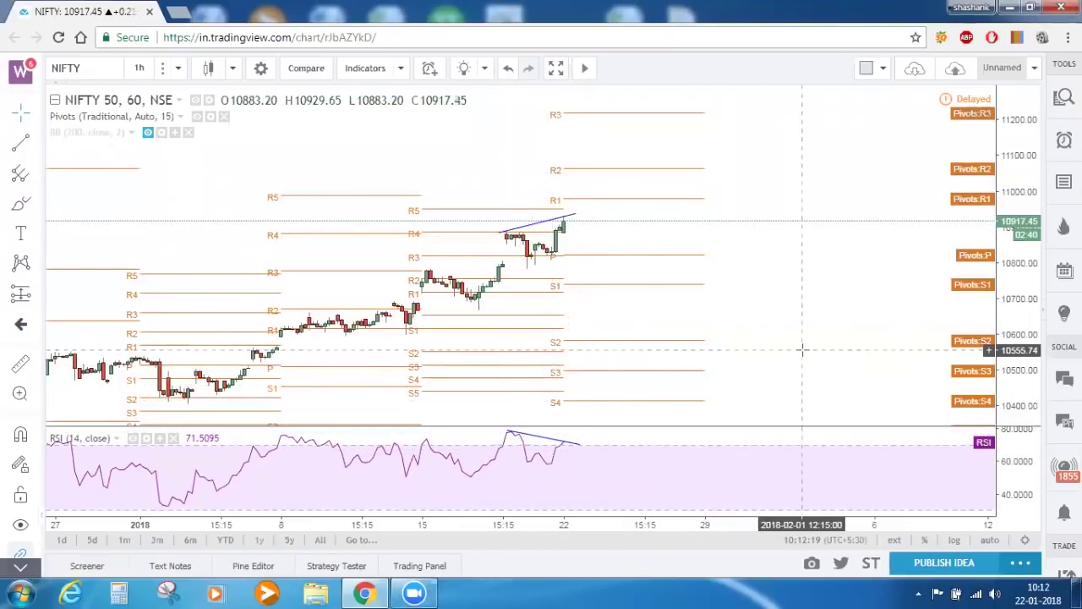
{"action": "left_click_drag", "start_coordinate": [776, 425], "coordinate": [775, 453]}
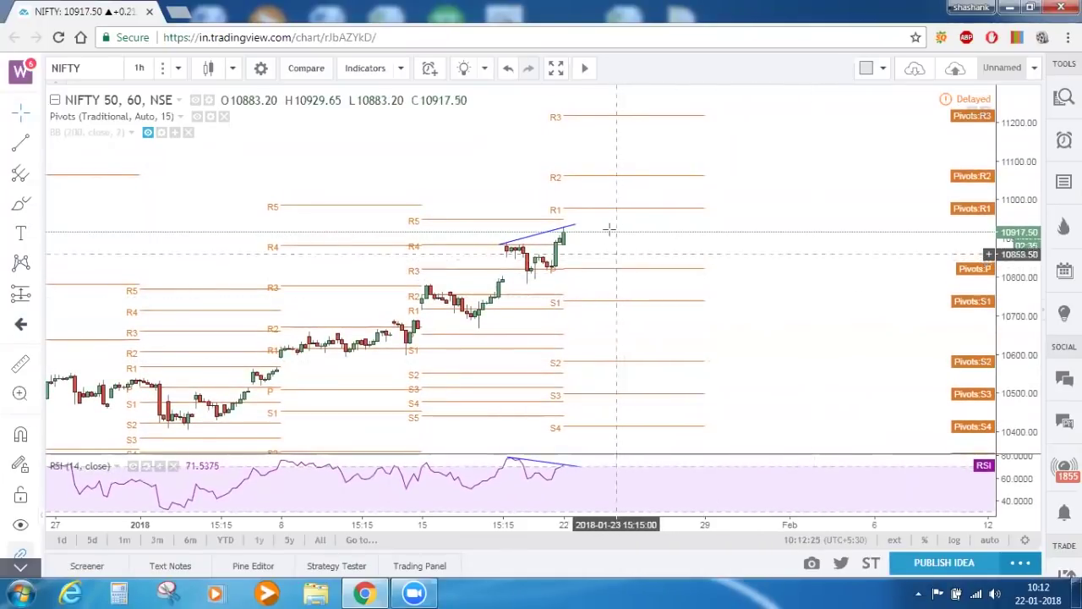
Change the Pivots indicator type to Classic.
{"action": "left_click", "coordinate": [210, 116]}
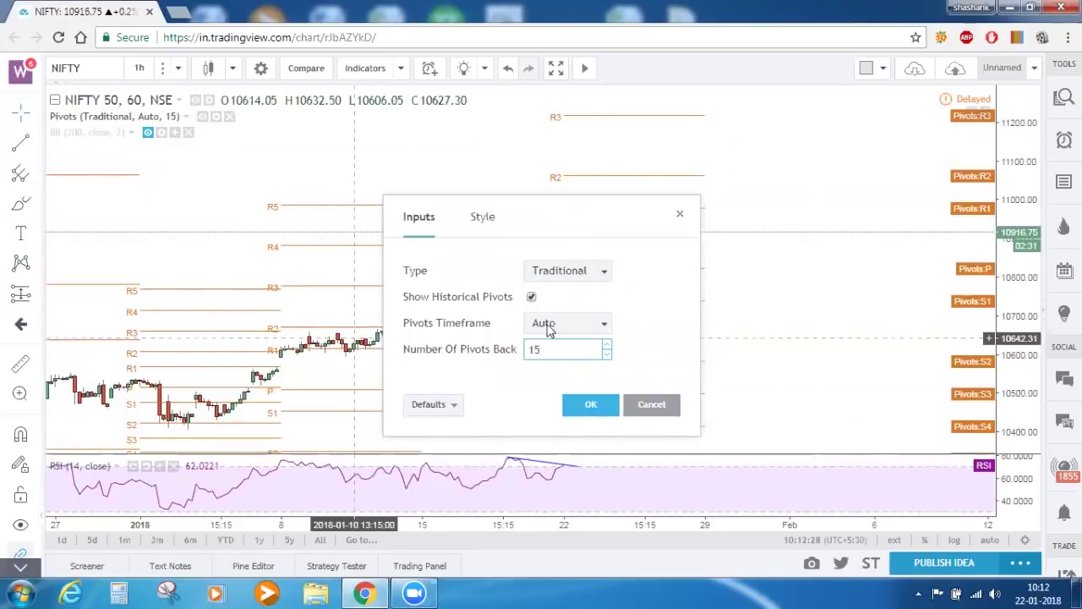
{"action": "left_click", "coordinate": [541, 271]}
{"action": "left_click", "coordinate": [561, 367]}
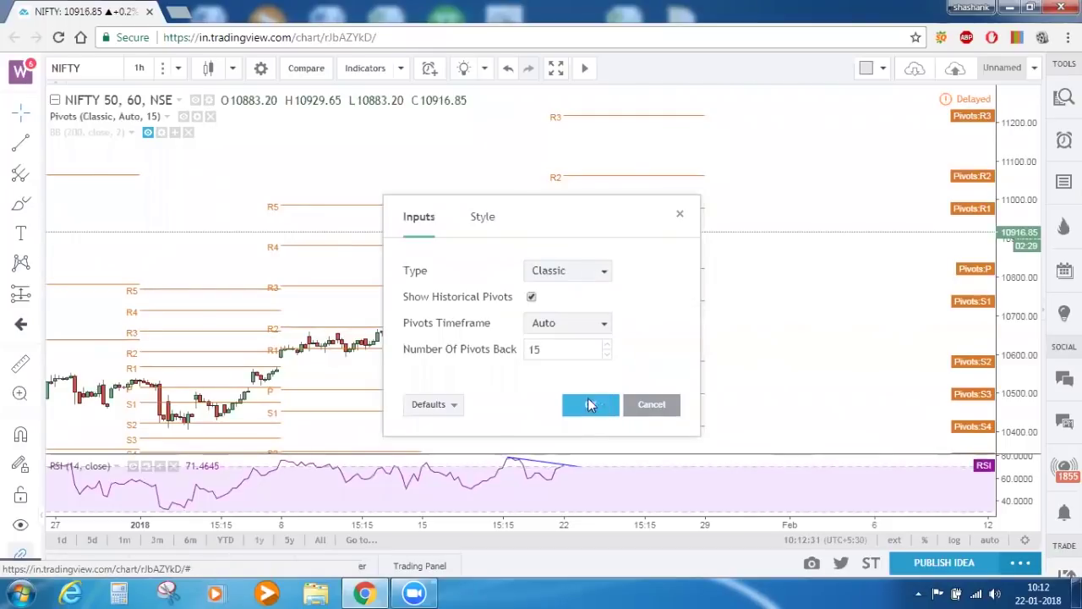
{"action": "left_click", "coordinate": [591, 406]}
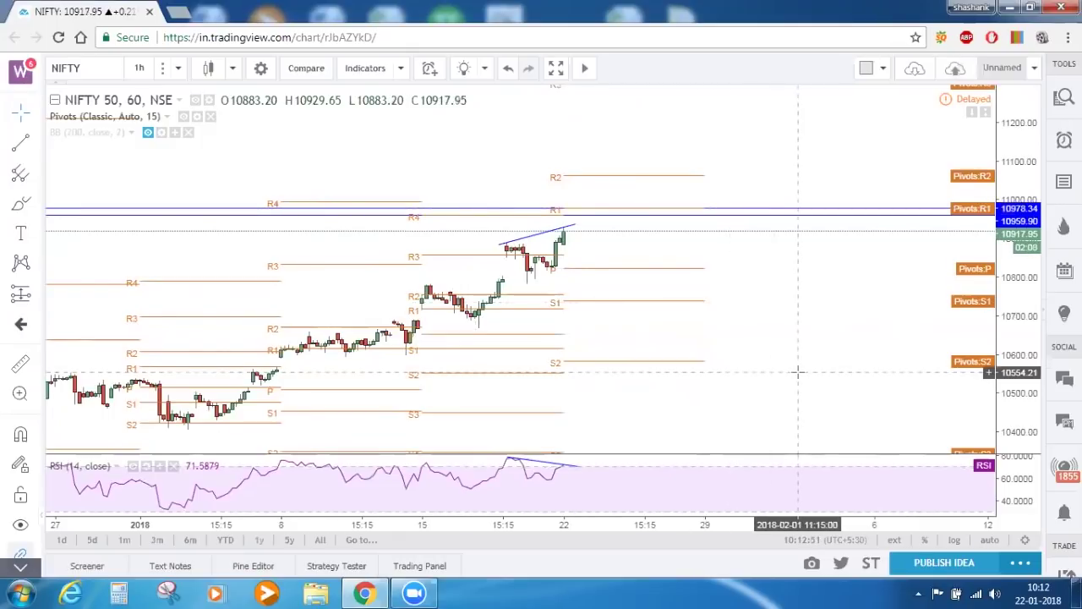
Mark the support zone around the hourly pivot P with horizontal lines at 10822.83 and 10802.34.
{"action": "left_click_drag", "start_coordinate": [797, 371], "coordinate": [691, 373]}
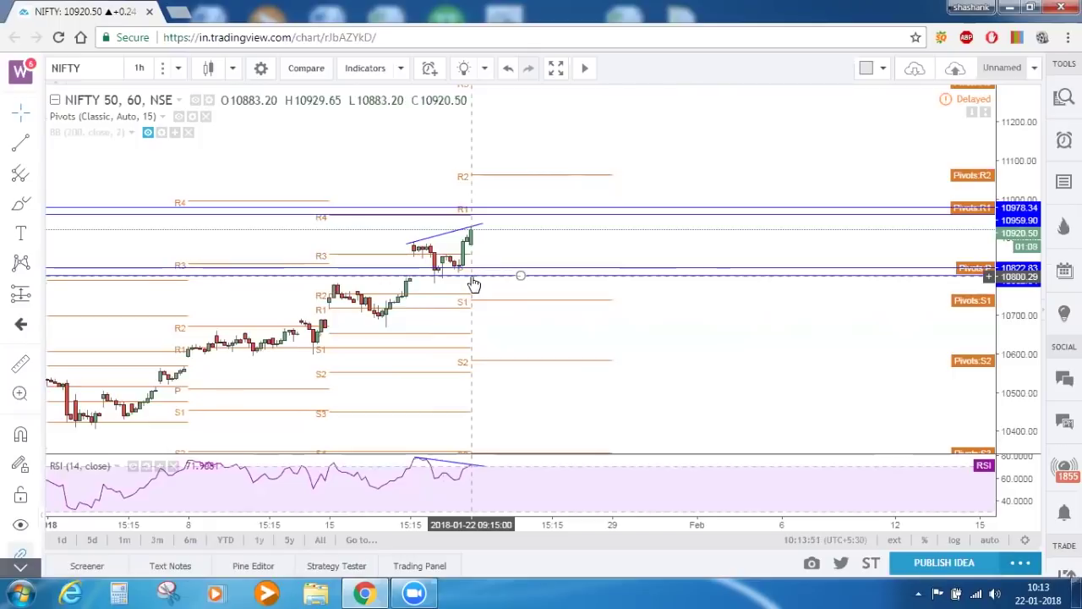
{"action": "left_click", "coordinate": [473, 230]}
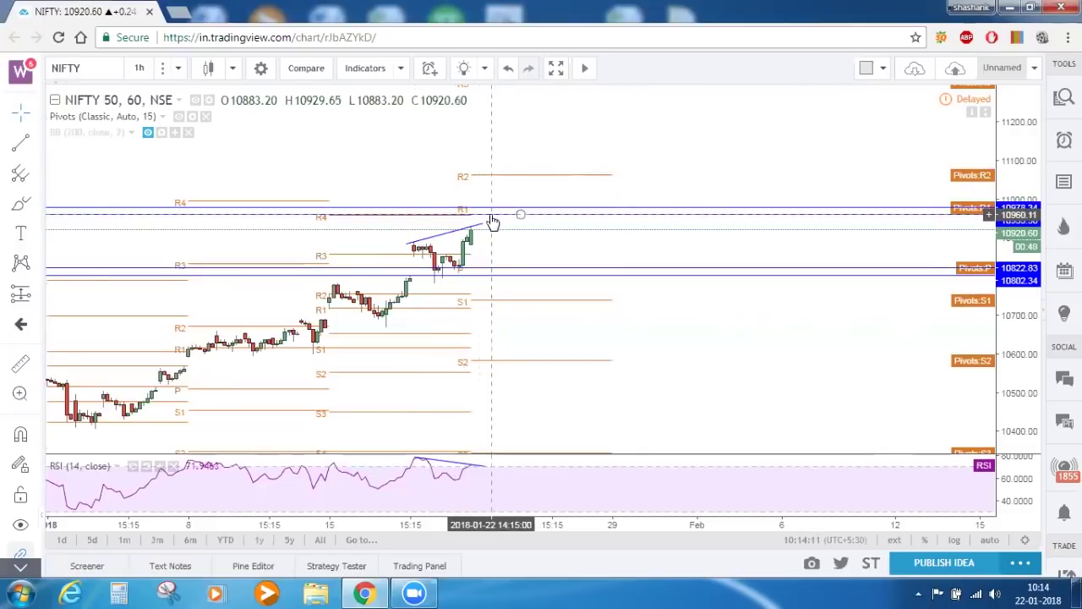
{"action": "left_click_drag", "start_coordinate": [491, 208], "coordinate": [492, 215]}
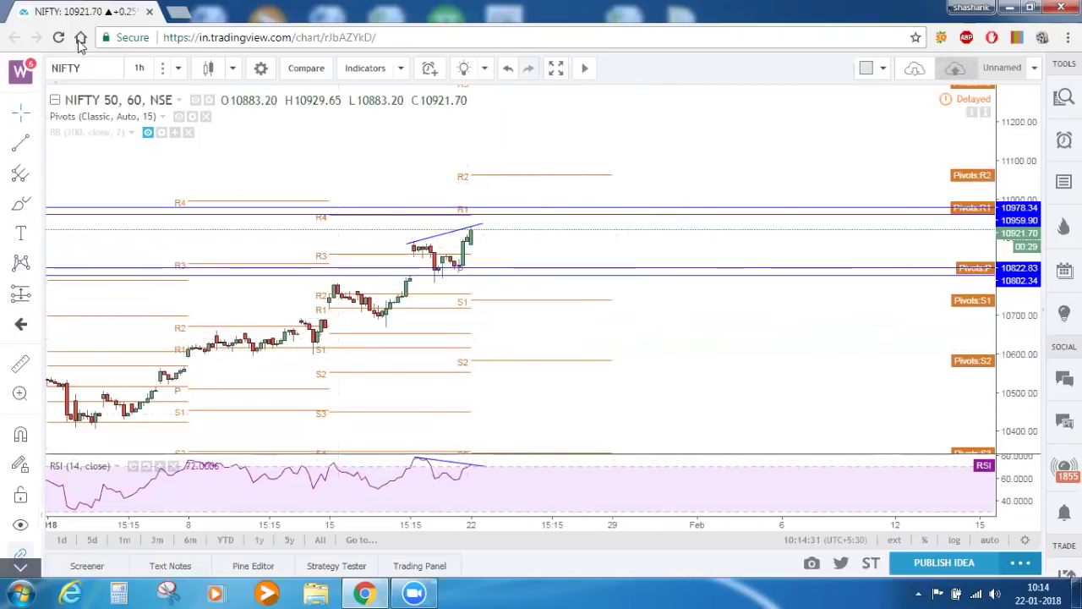
Review the Bollinger Bands inputs, show the bands on the hourly chart and compare the latest high with the upper band.
{"action": "left_click", "coordinate": [162, 133]}
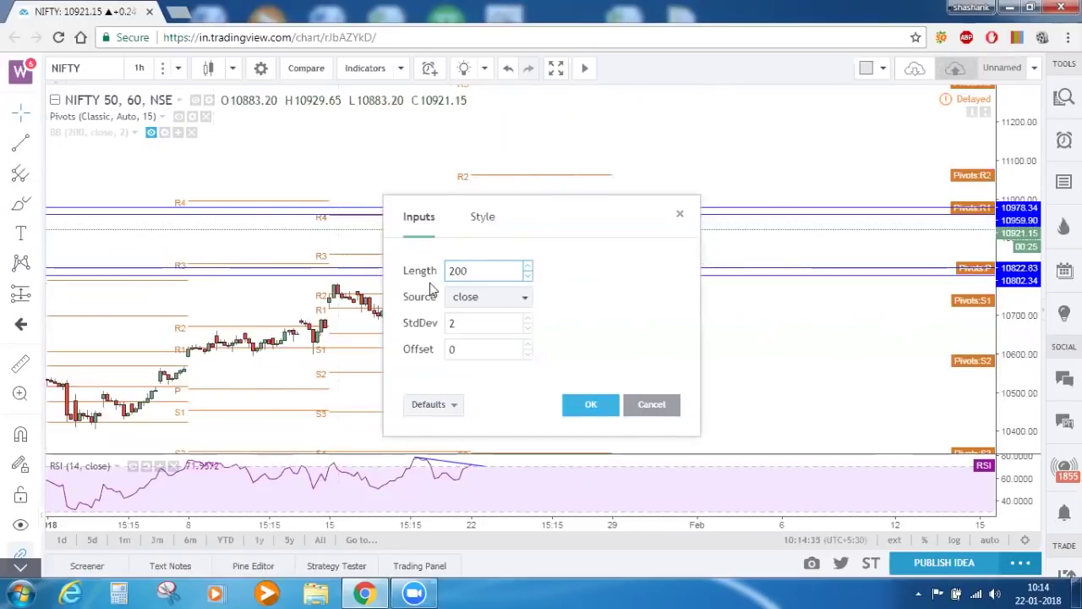
{"action": "key", "text": "Return"}
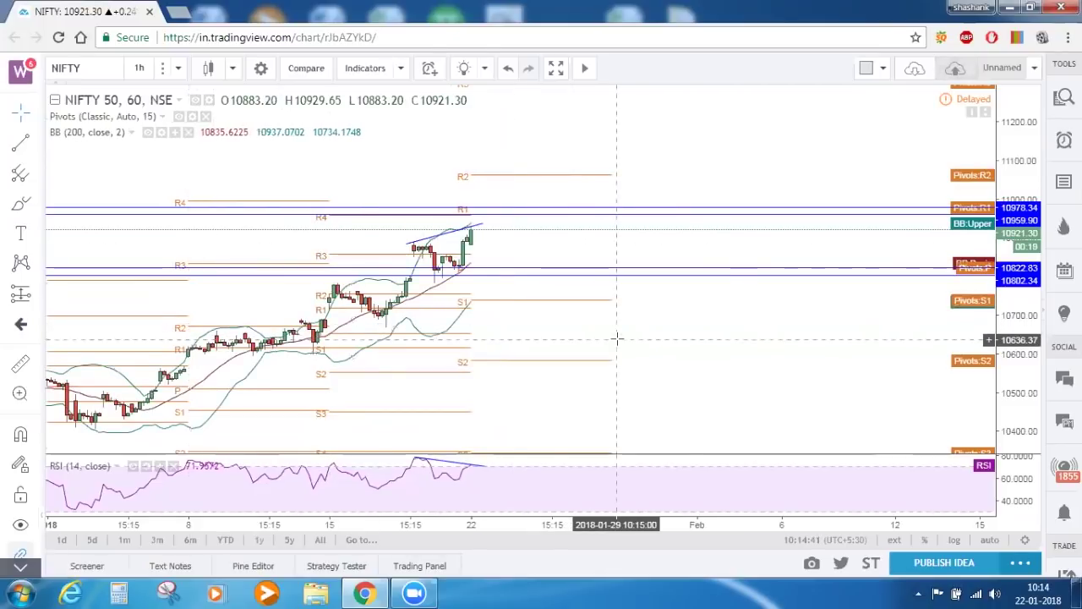
{"action": "left_click", "coordinate": [475, 235]}
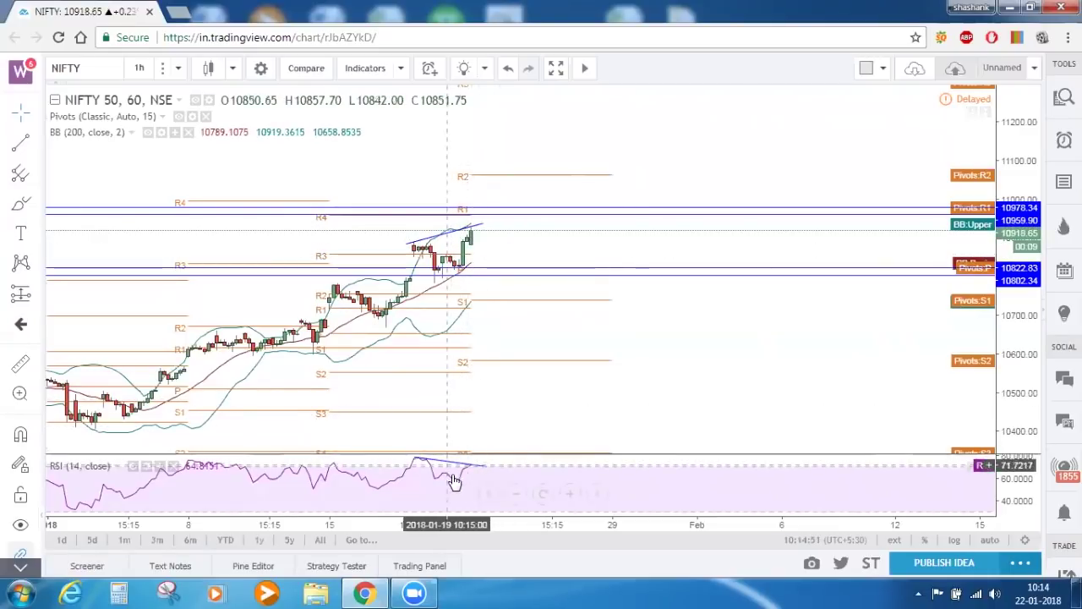
{"action": "left_click", "coordinate": [471, 230]}
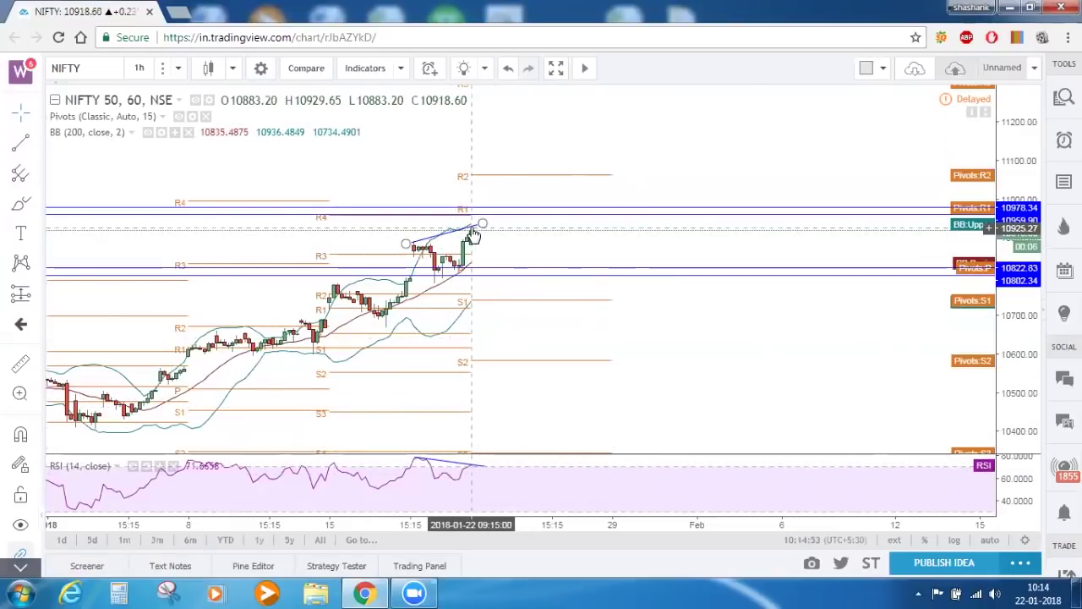
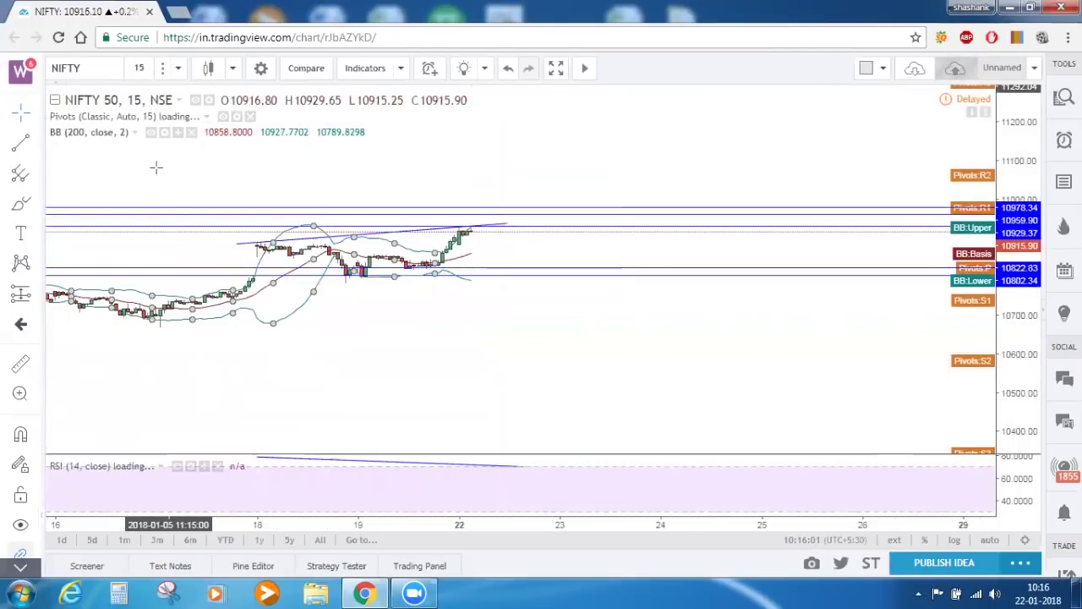
On the 15-minute chart, move the start of the RSI trend line onto the 18 January RSI peak.
{"action": "left_click_drag", "start_coordinate": [1021, 423], "coordinate": [949, 329]}
{"action": "left_click_drag", "start_coordinate": [717, 357], "coordinate": [847, 381]}
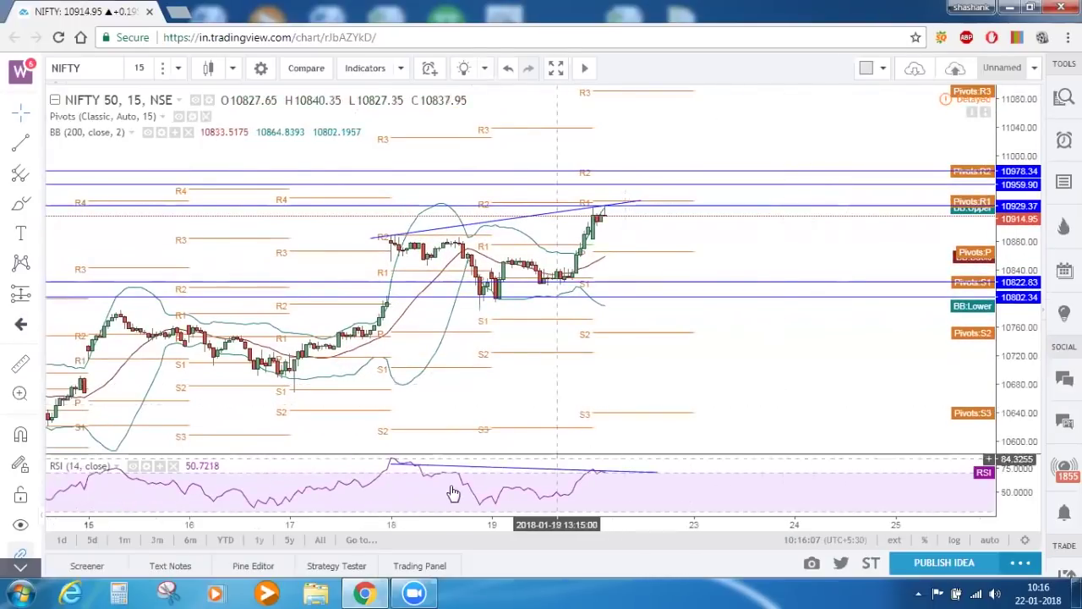
{"action": "left_click_drag", "start_coordinate": [389, 465], "coordinate": [384, 456]}
{"action": "left_click", "coordinate": [780, 338]}
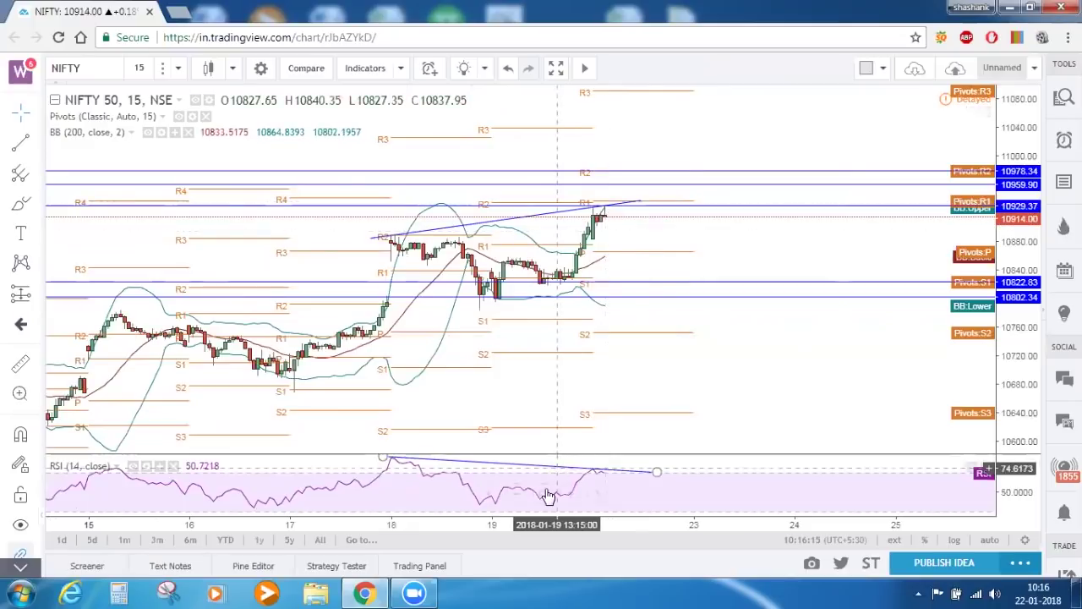
Mark support levels below the current price with horizontal lines at 10883.04 and 10857.82 on the 15-minute chart.
{"action": "scroll", "coordinate": [592, 431], "scroll_direction": "up", "scroll_amount": 2}
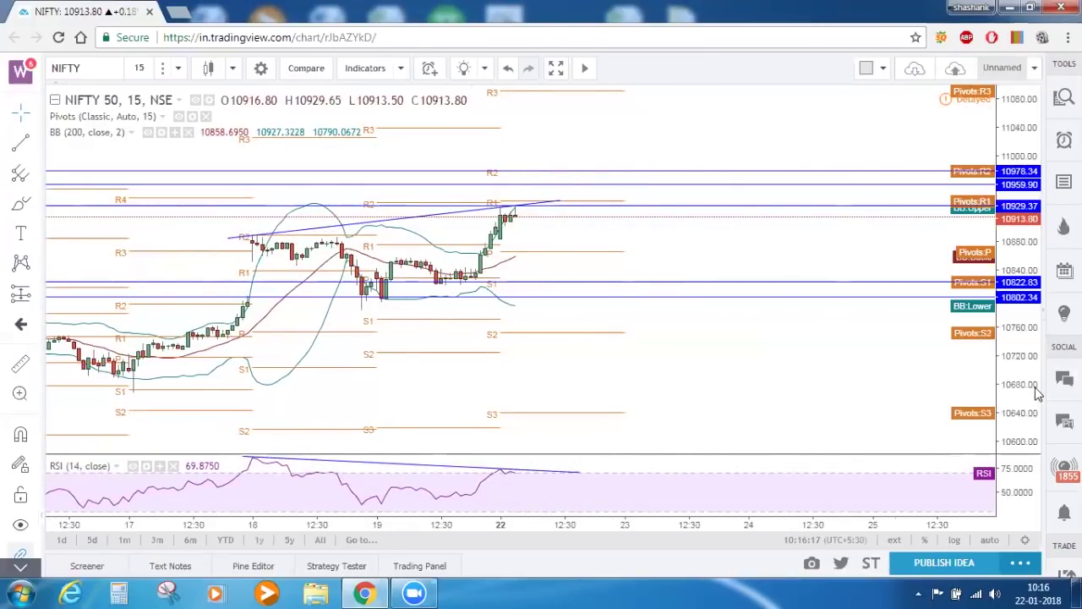
{"action": "left_click_drag", "start_coordinate": [1022, 353], "coordinate": [1025, 347]}
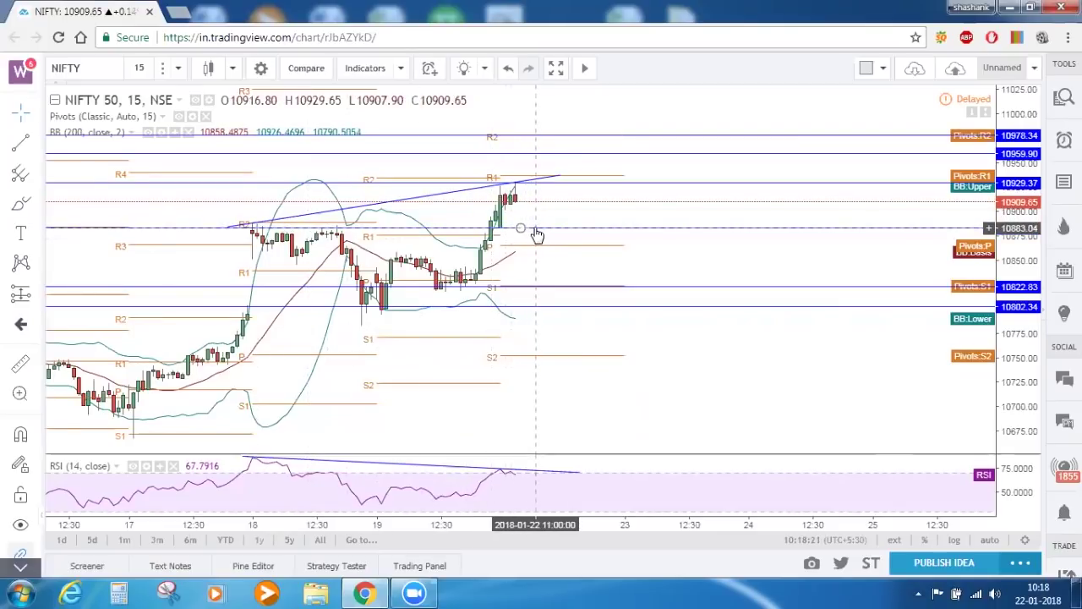
{"action": "left_click", "coordinate": [535, 229]}
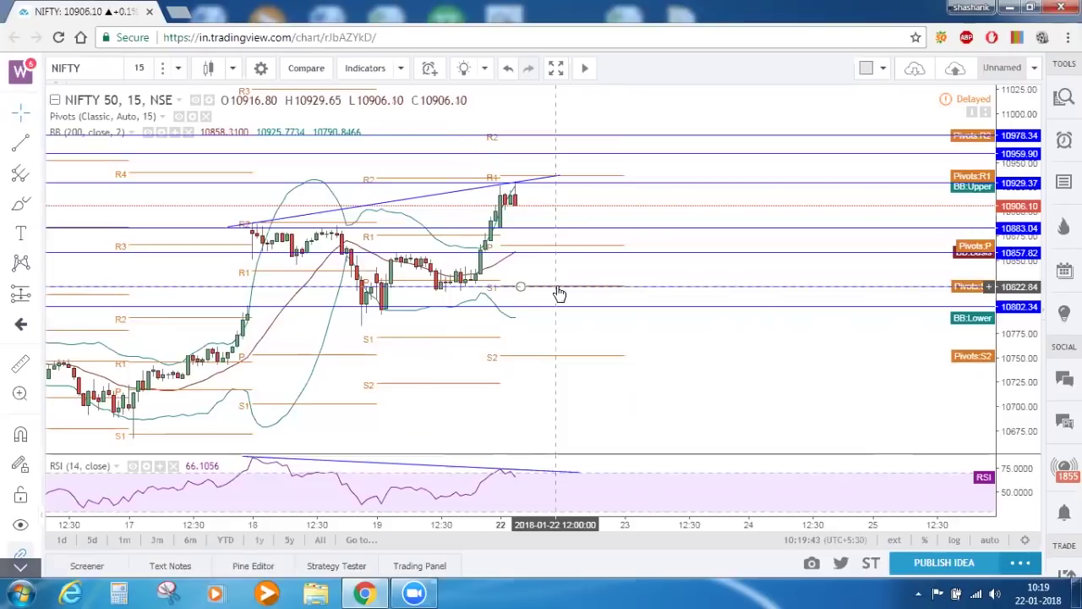
Switch the NIFTY chart back to the 1 day interval.
{"action": "left_click", "coordinate": [139, 68]}
{"action": "left_click", "coordinate": [168, 334]}
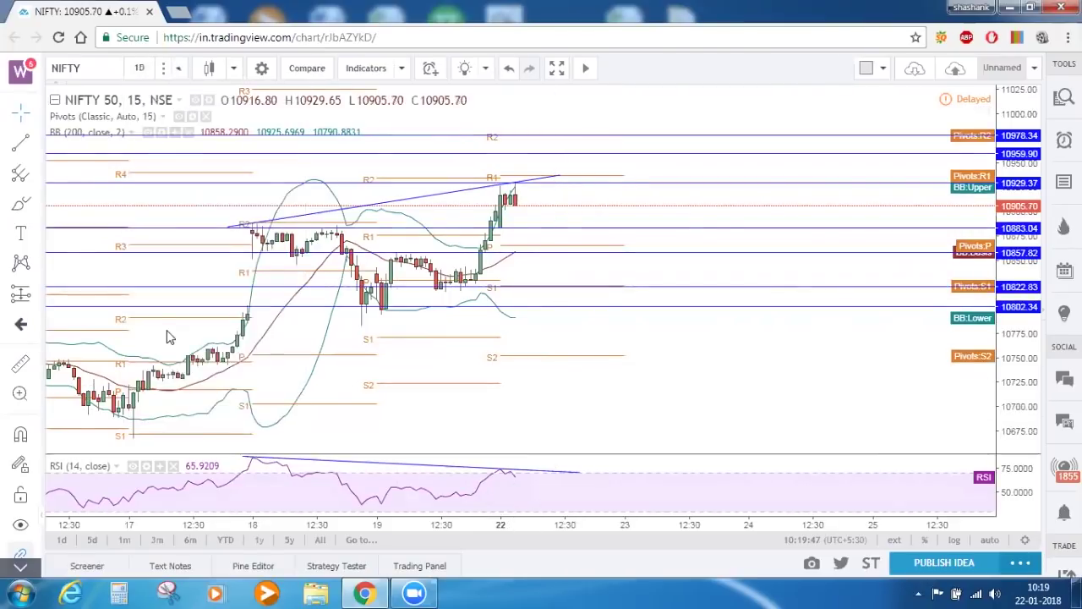
Load the BANKNIFTY index on the daily chart in place of NIFTY.
{"action": "left_click", "coordinate": [105, 69]}
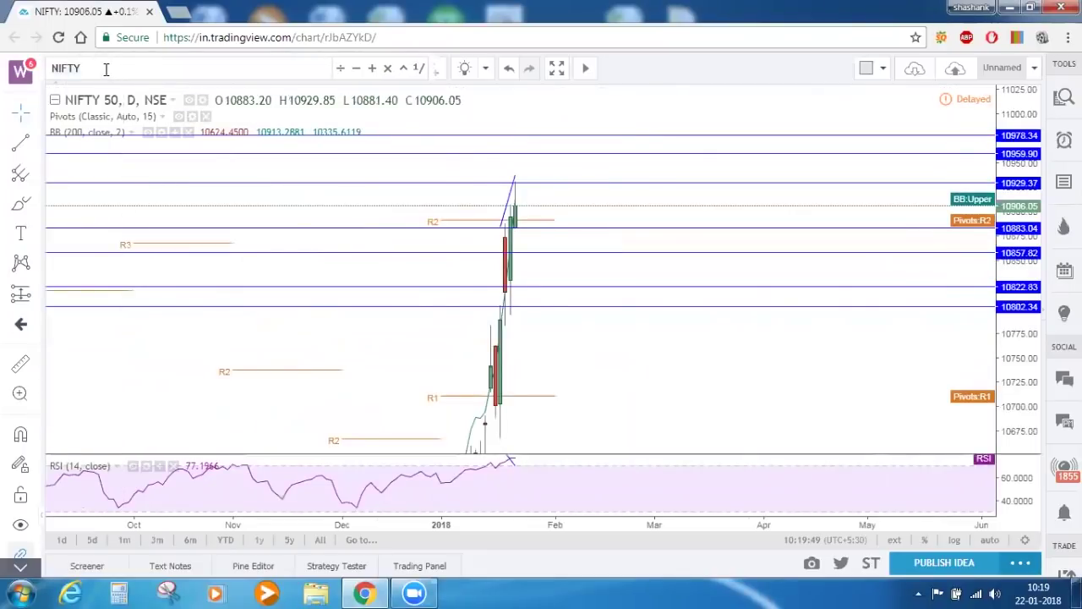
{"action": "type", "text": "BANKNIFTY"}
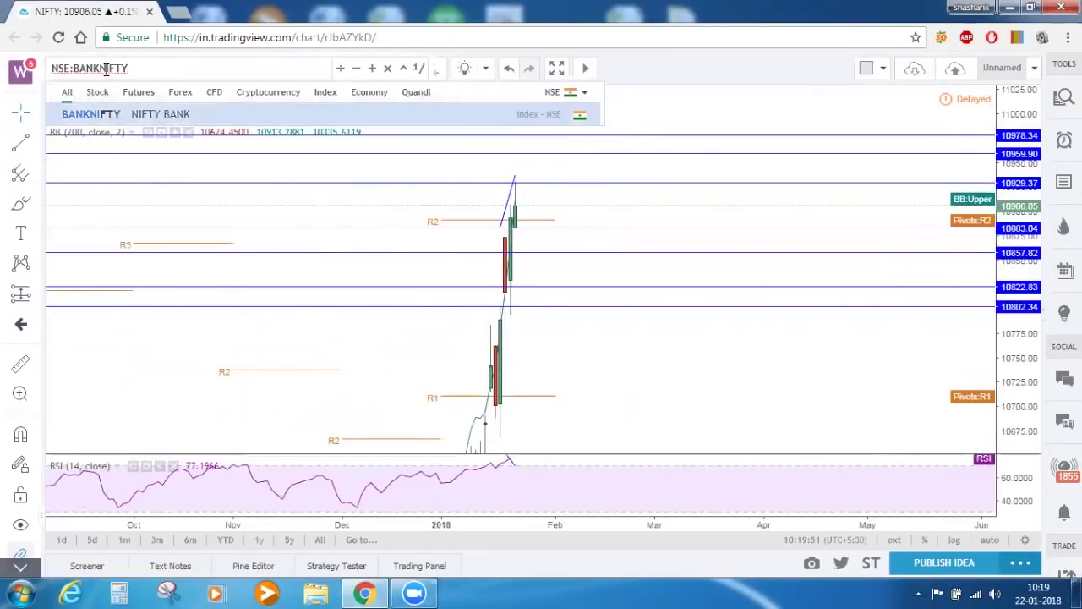
{"action": "key", "text": "Return"}
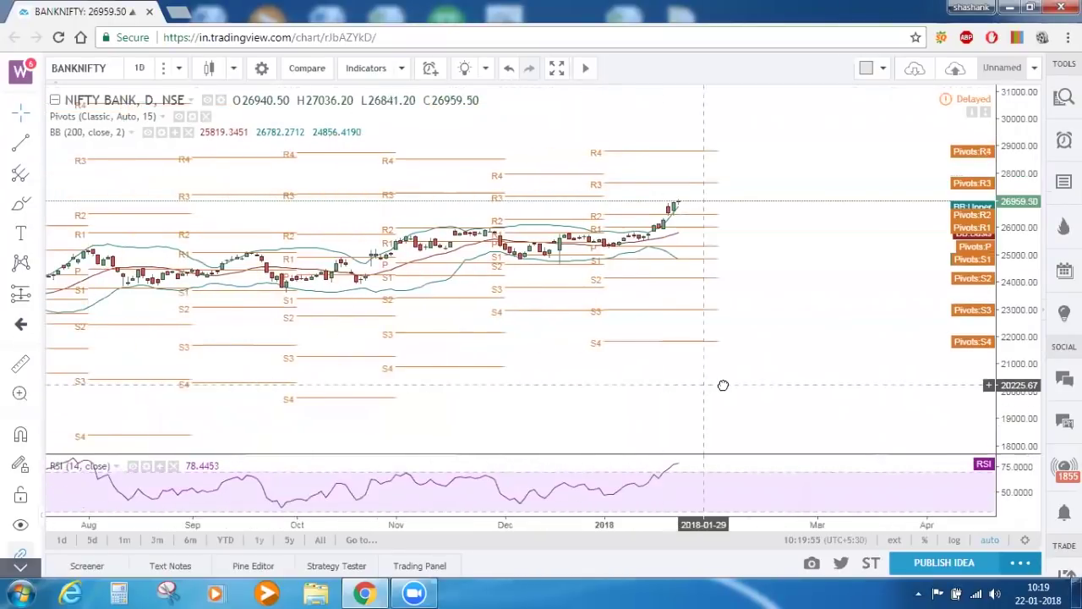
{"action": "left_click_drag", "start_coordinate": [1013, 412], "coordinate": [1016, 265]}
{"action": "left_click_drag", "start_coordinate": [862, 353], "coordinate": [865, 435]}
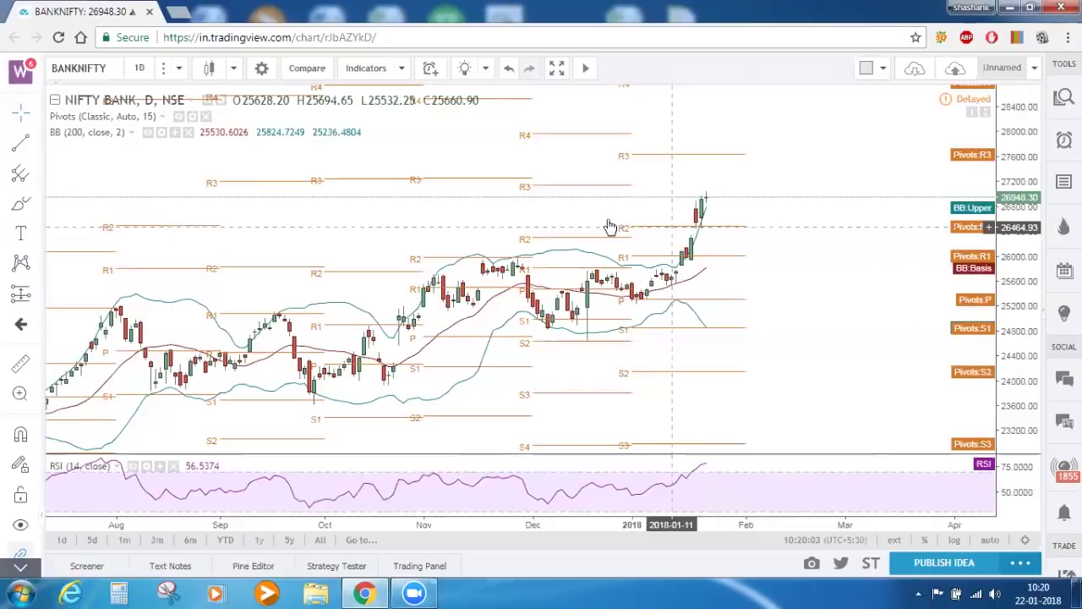
Switch the BANKNIFTY chart to the 1 week interval and hide the pivots.
{"action": "left_click", "coordinate": [139, 68]}
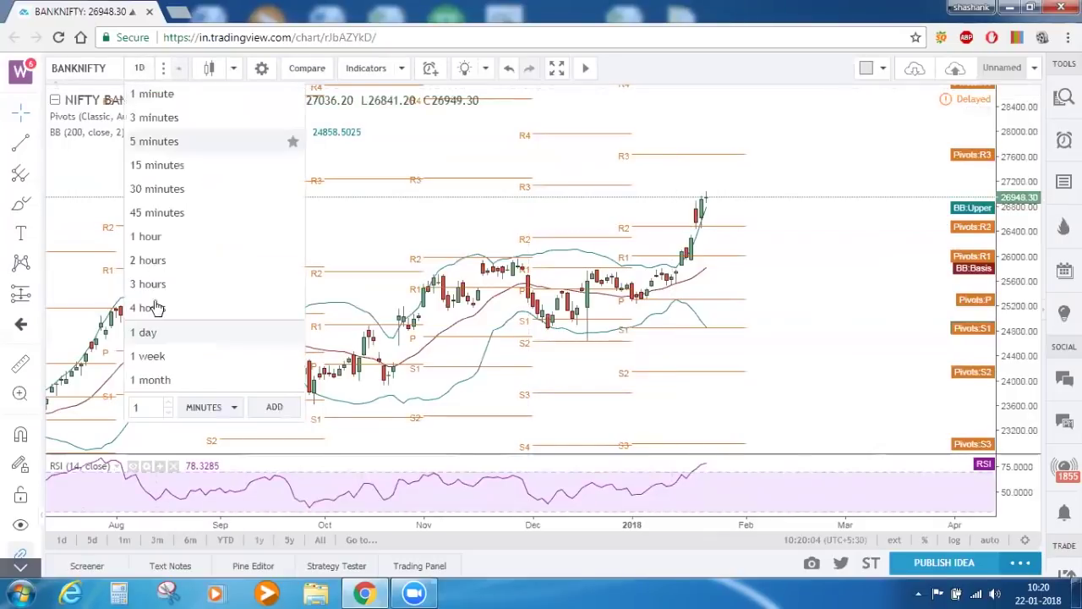
{"action": "left_click", "coordinate": [155, 356]}
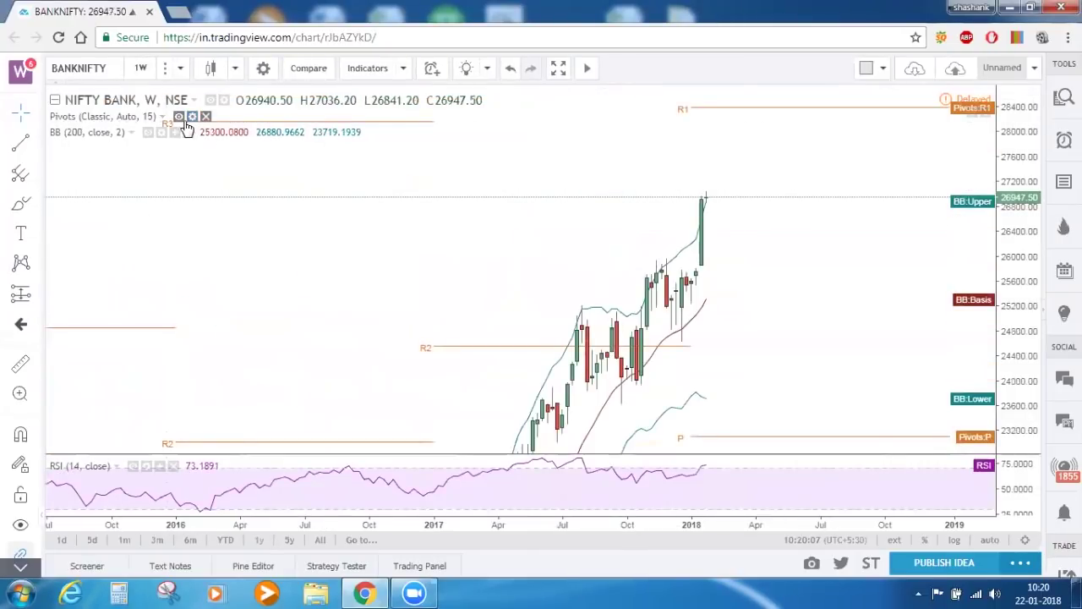
{"action": "left_click", "coordinate": [180, 117]}
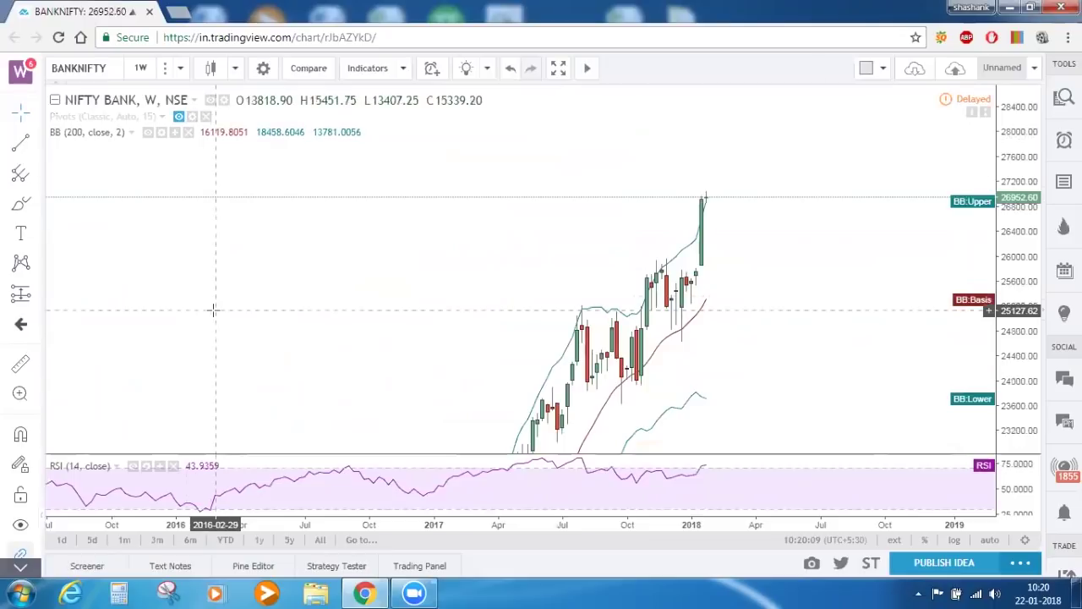
{"action": "left_click_drag", "start_coordinate": [1019, 211], "coordinate": [1015, 443]}
{"action": "left_click_drag", "start_coordinate": [852, 300], "coordinate": [881, 270]}
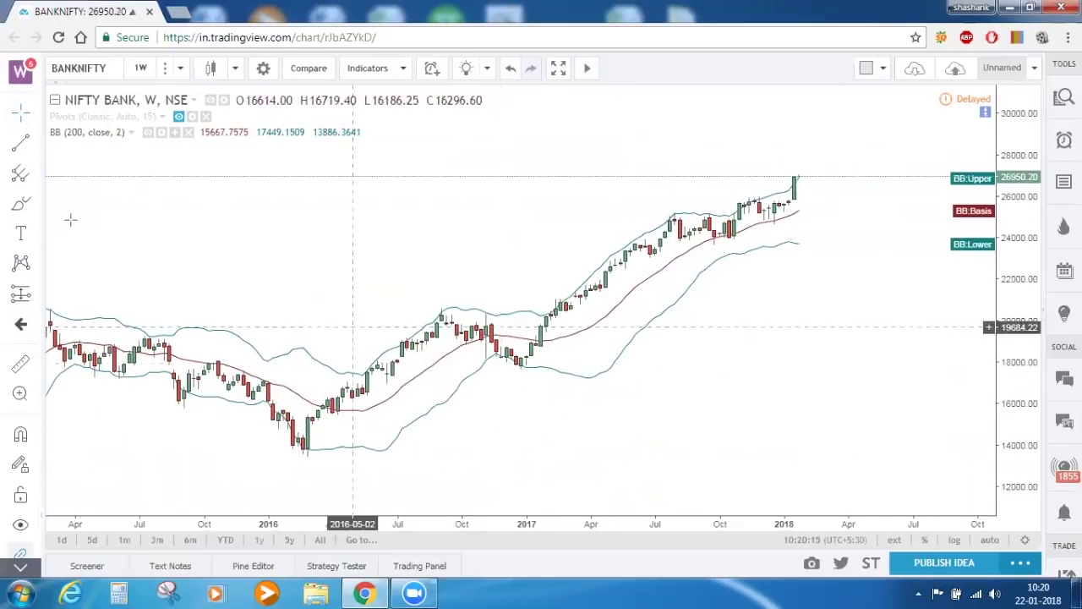
Draw a trend-based Fib extension on the weekly chart from the early 2016 low at 13447.45 through 20602.51 to 17618.05.
{"action": "left_click", "coordinate": [41, 176]}
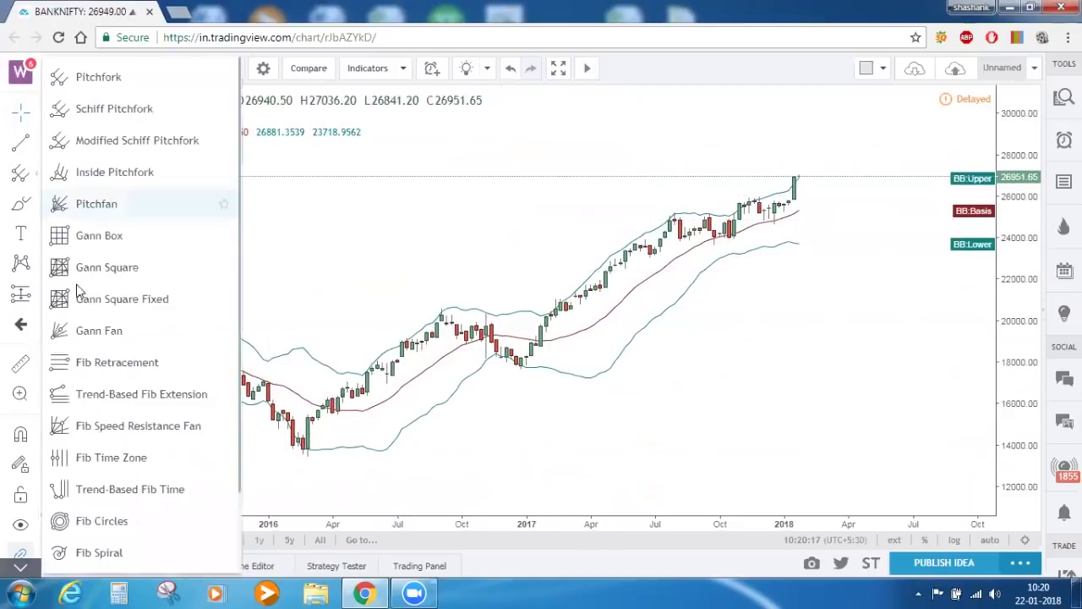
{"action": "left_click", "coordinate": [93, 389]}
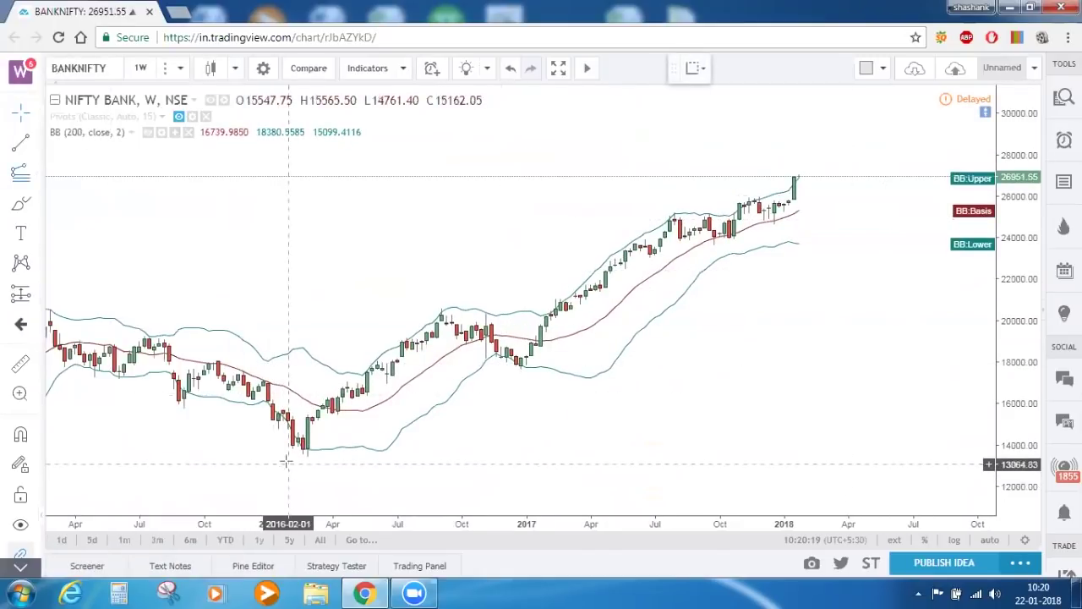
{"action": "left_click", "coordinate": [287, 457]}
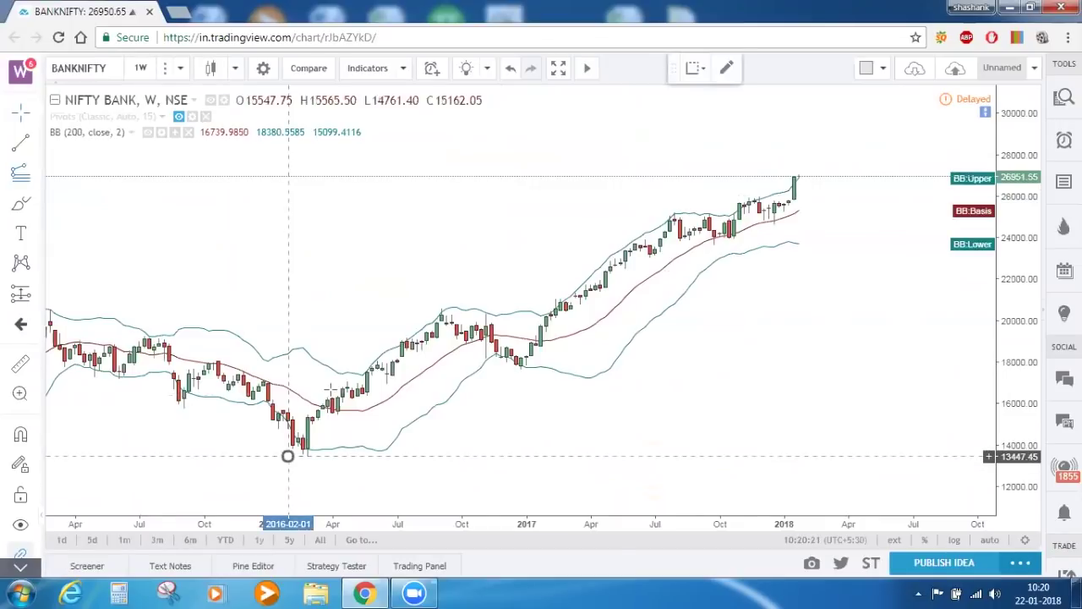
{"action": "left_click", "coordinate": [411, 307]}
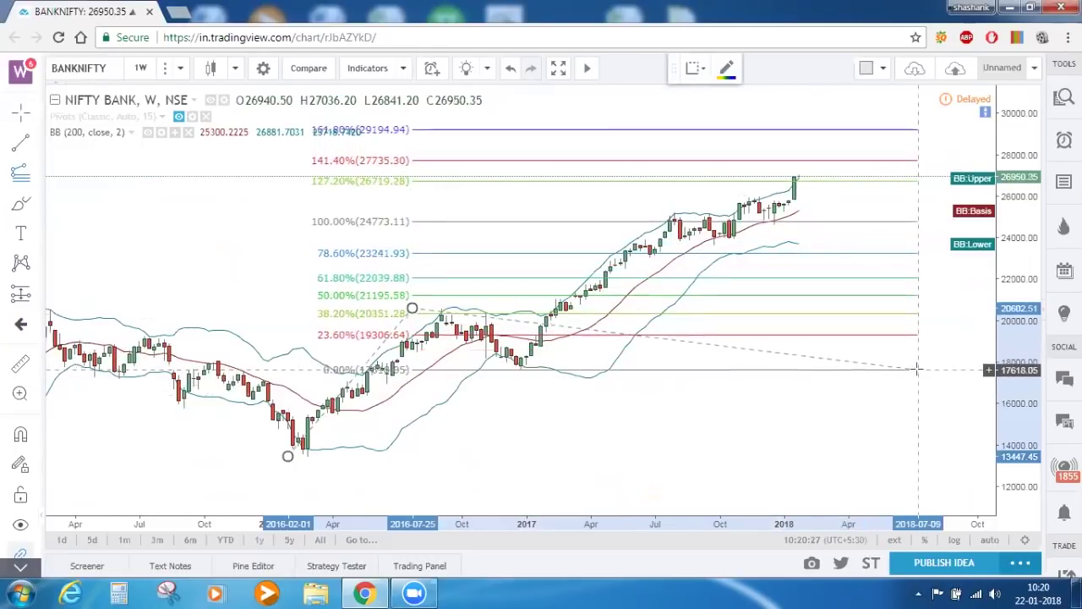
{"action": "left_click", "coordinate": [916, 370]}
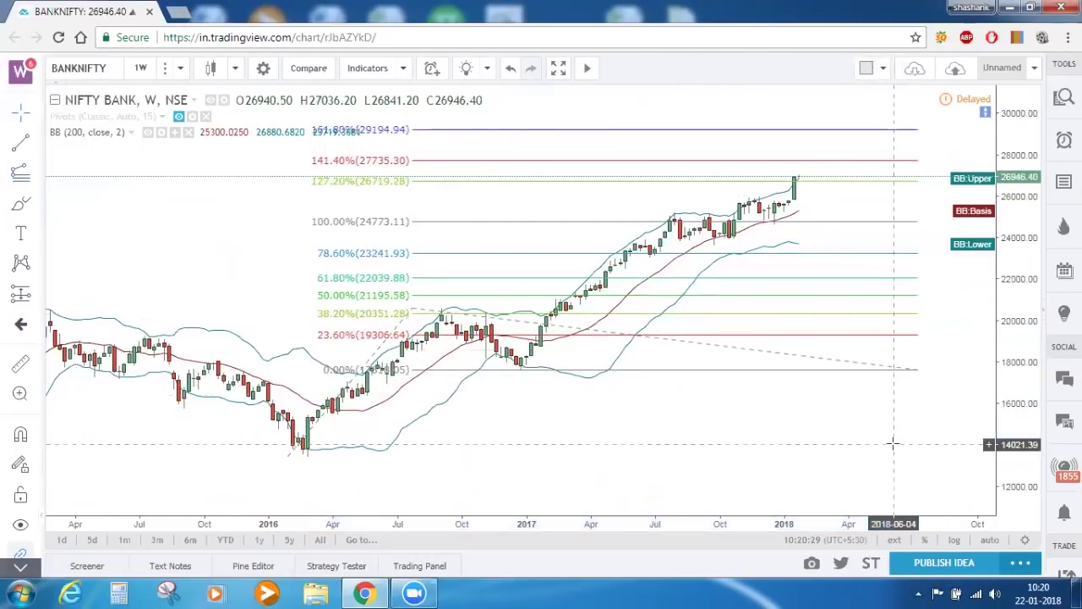
Compare the weekly price with the Fib extension levels, show the pivots again, and check the January 2018 calendar.
{"action": "left_click_drag", "start_coordinate": [866, 443], "coordinate": [732, 447]}
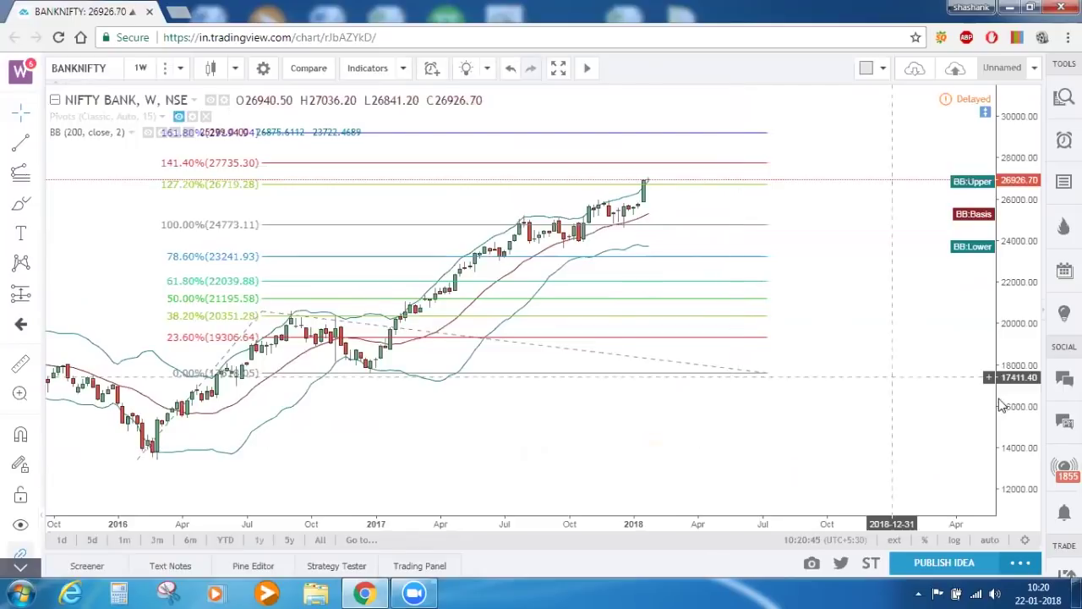
{"action": "mouse_move", "coordinate": [1020, 398]}
{"action": "left_mouse_down"}
{"action": "mouse_move", "coordinate": [1023, 377]}
{"action": "mouse_move", "coordinate": [1023, 397]}
{"action": "left_mouse_up"}
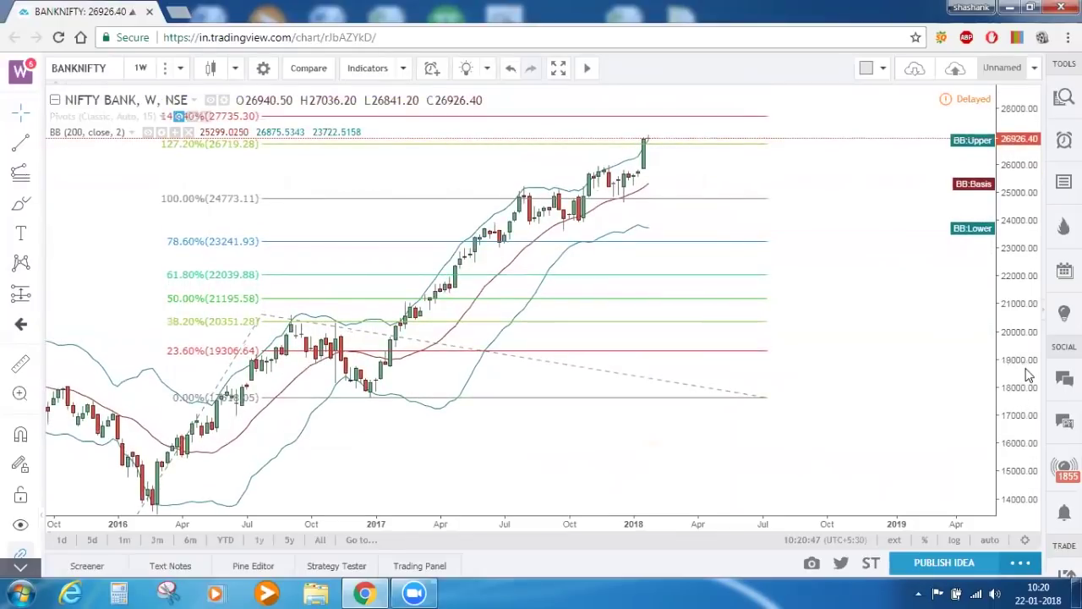
{"action": "left_click_drag", "start_coordinate": [908, 321], "coordinate": [747, 249]}
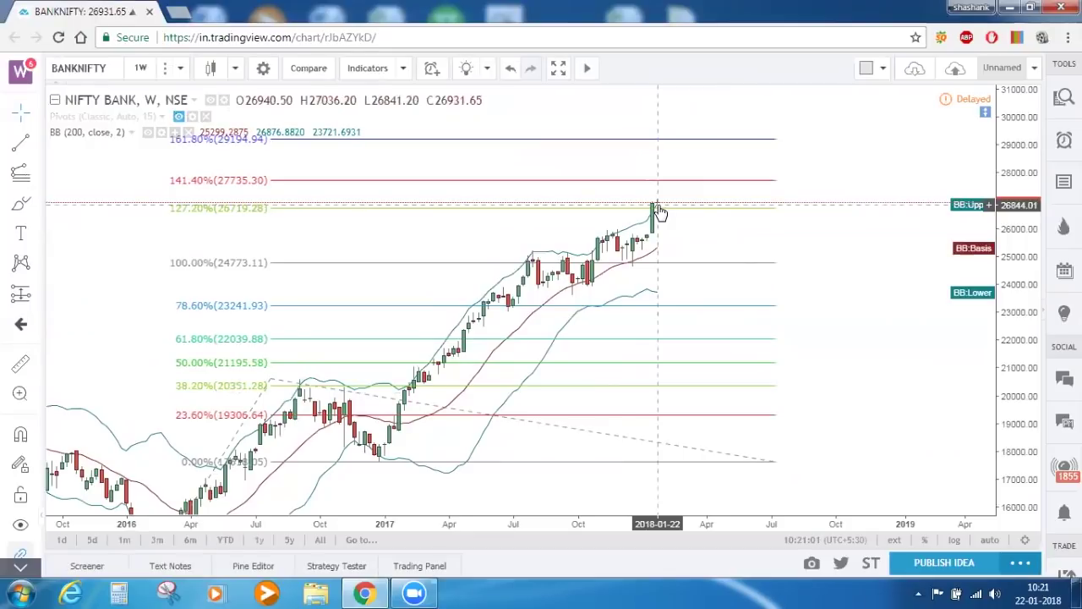
{"action": "left_click", "coordinate": [178, 116]}
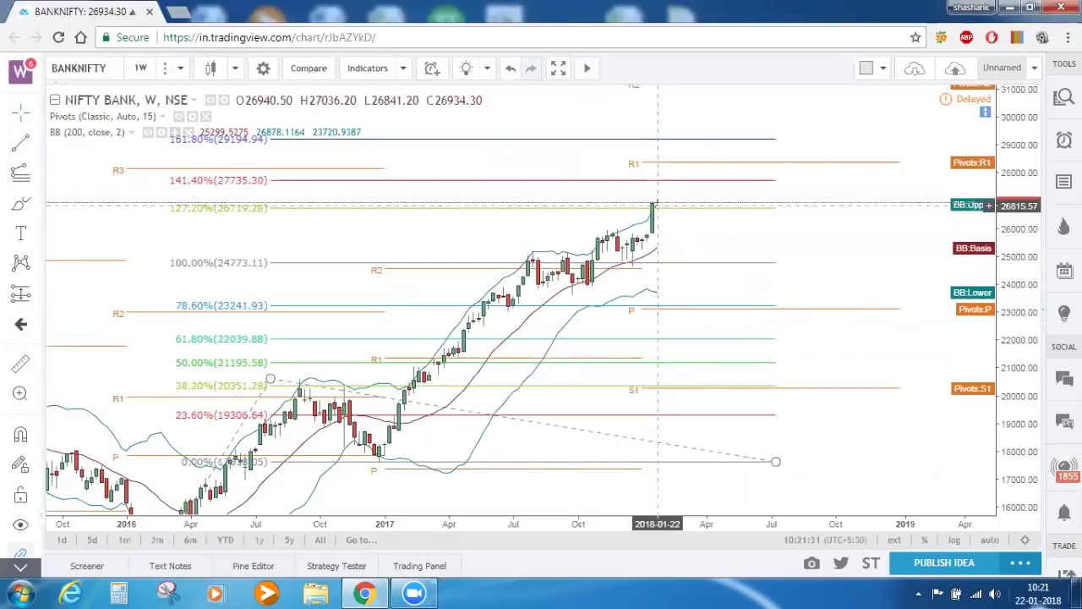
{"action": "left_click", "coordinate": [1053, 591]}
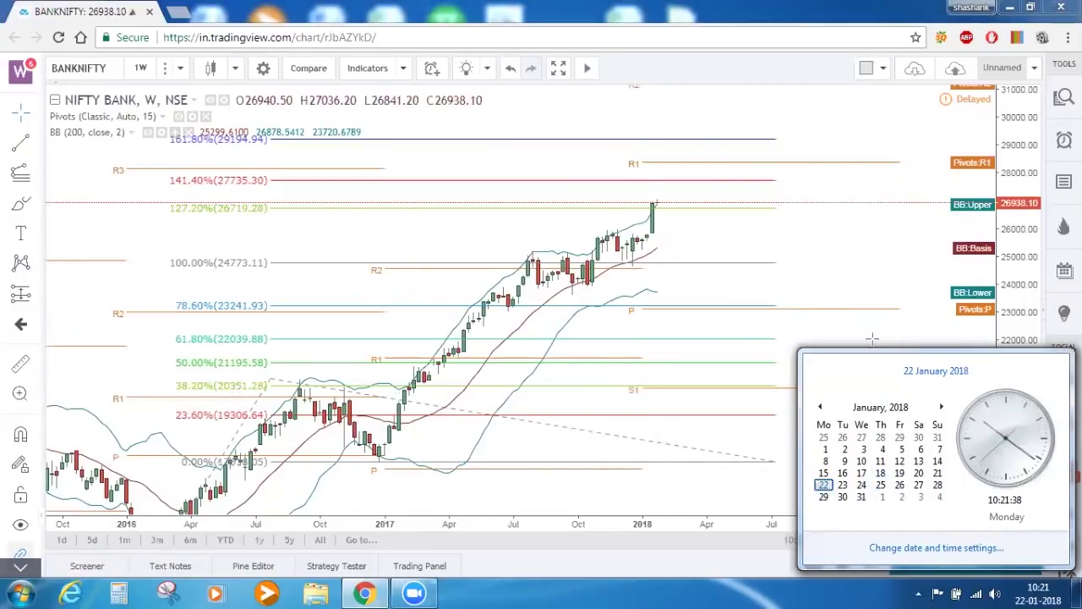
{"action": "left_click", "coordinate": [809, 255]}
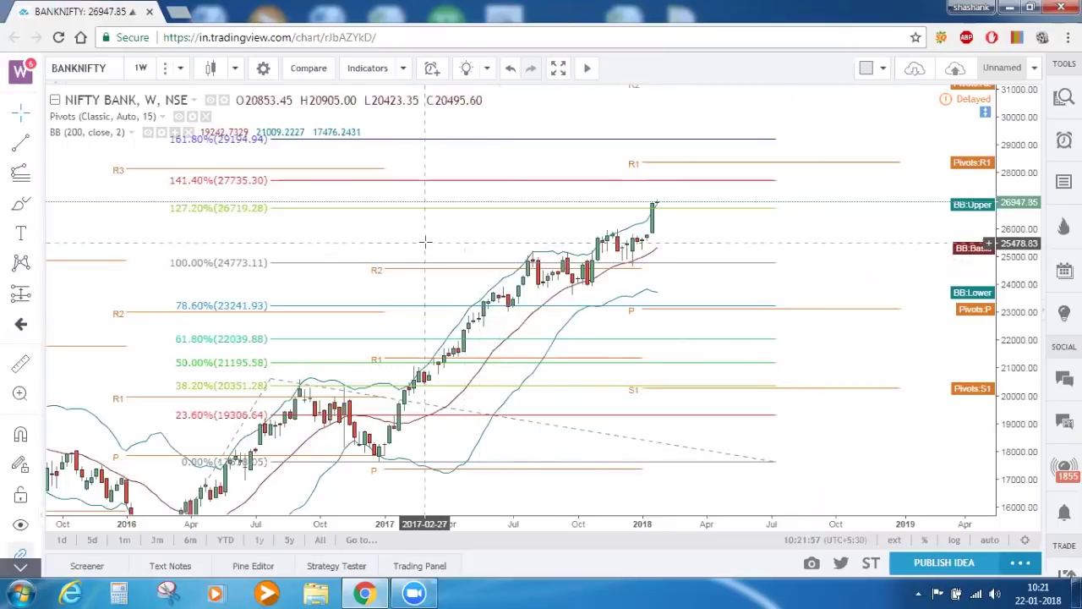
Switch the BANKNIFTY chart to the 1 day interval, with the latest candles and surrounding pivots in view.
{"action": "left_click", "coordinate": [142, 68]}
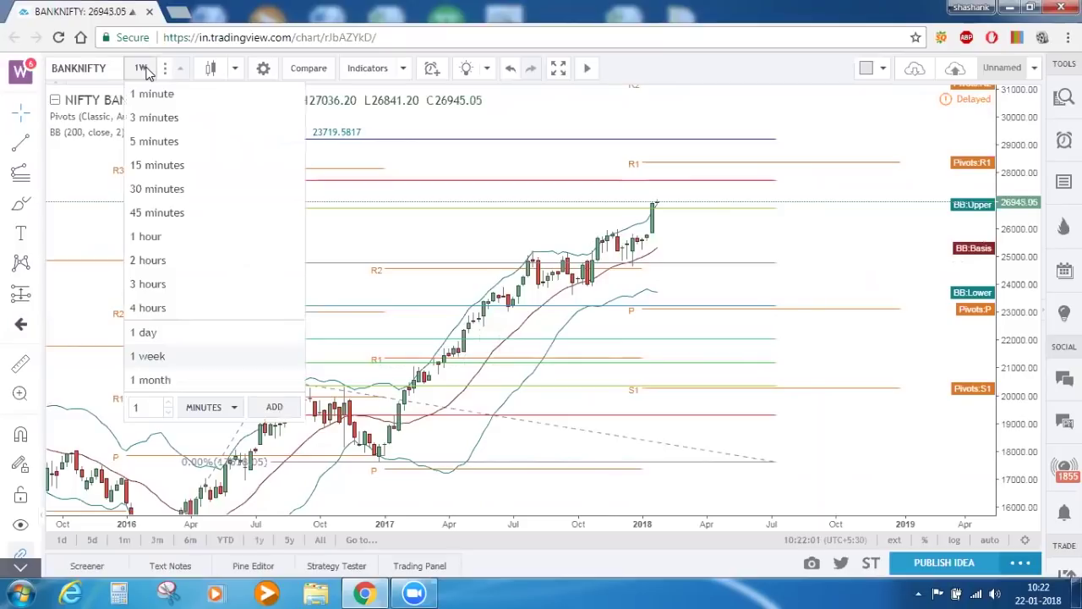
{"action": "left_click", "coordinate": [143, 332]}
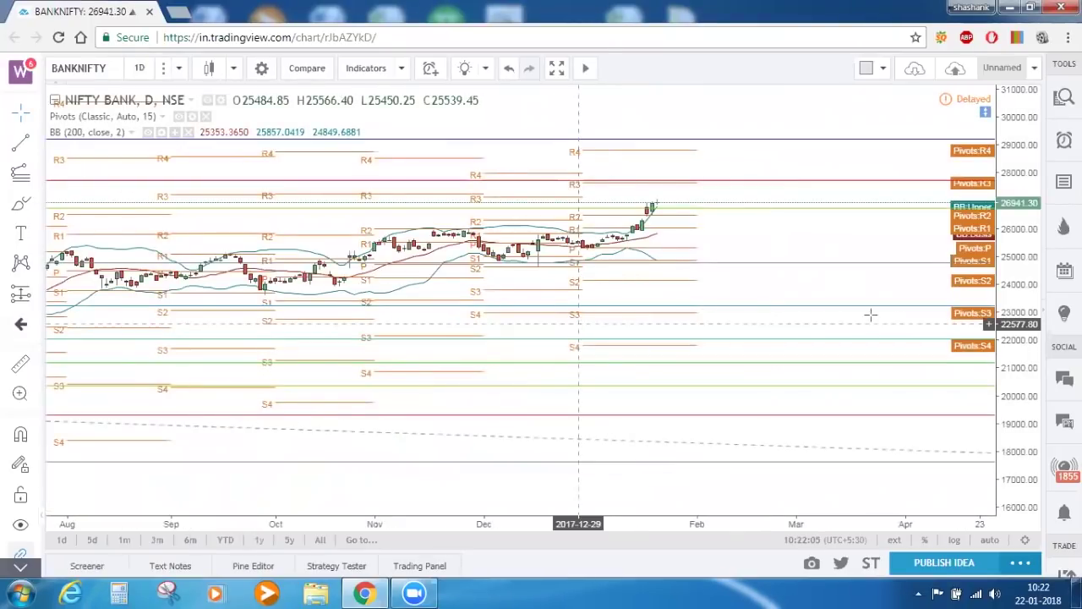
{"action": "left_click_drag", "start_coordinate": [1028, 457], "coordinate": [1043, 287]}
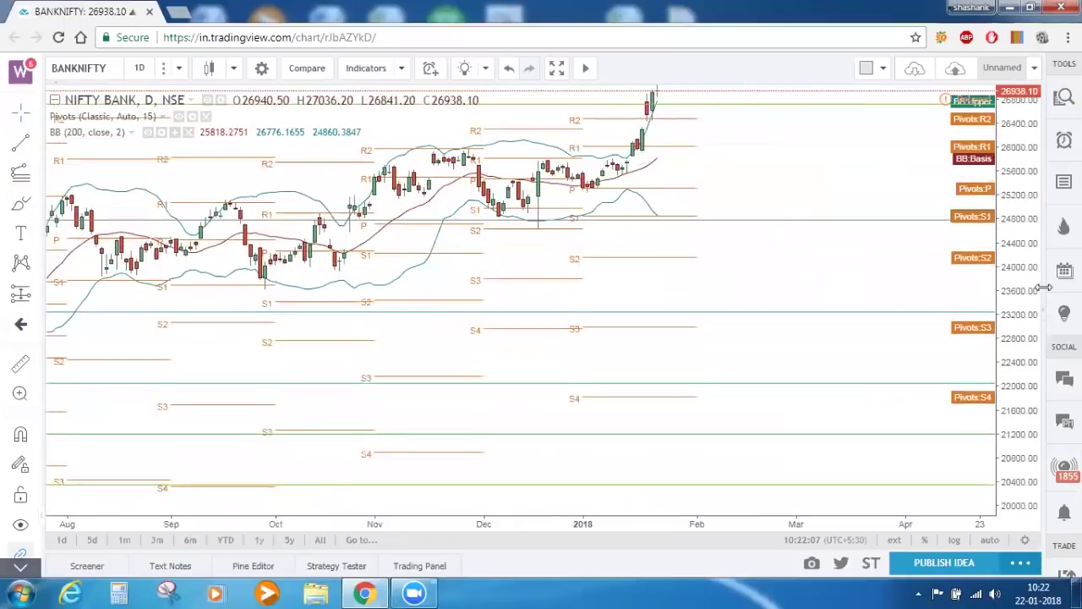
{"action": "left_click_drag", "start_coordinate": [823, 225], "coordinate": [804, 357]}
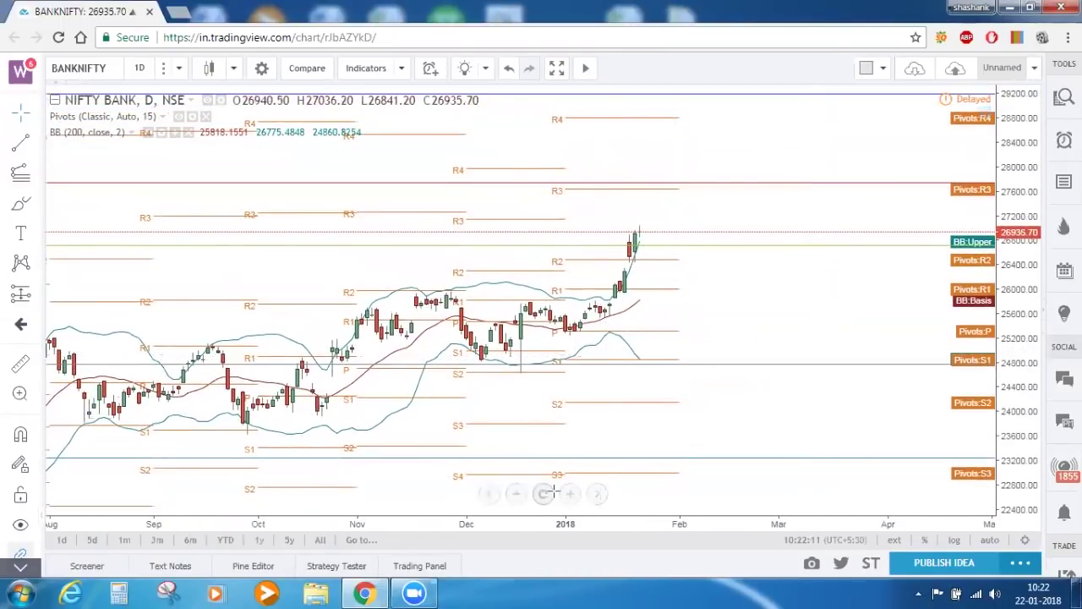
Examine BANKNIFTY's recent daily candles against the pivots, Bollinger Bands and Fib extension levels.
{"action": "left_click", "coordinate": [569, 494]}
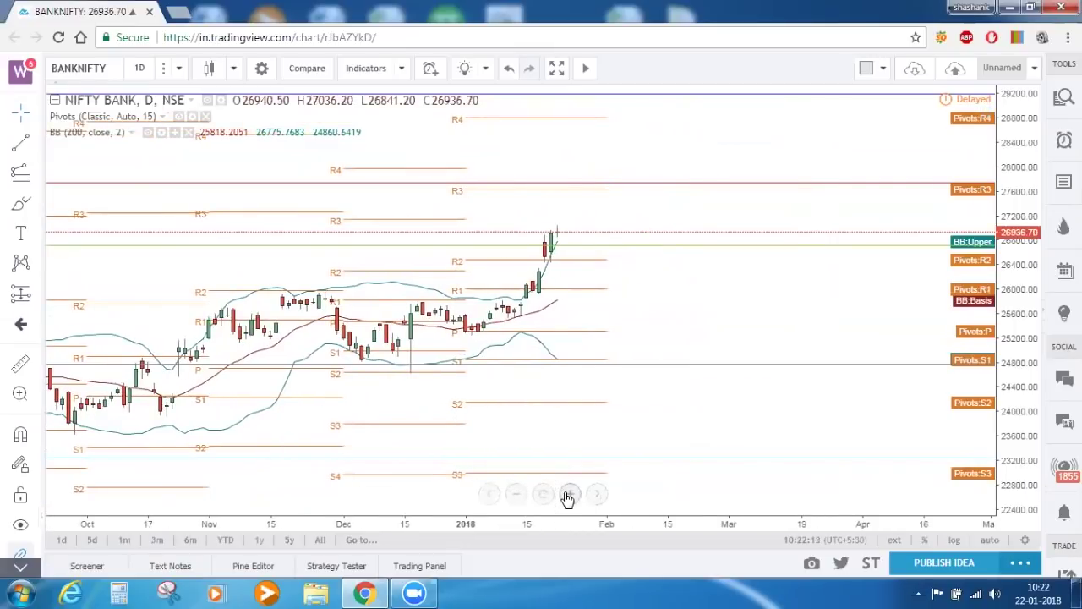
{"action": "scroll", "coordinate": [615, 338], "scroll_direction": "up", "scroll_amount": 1}
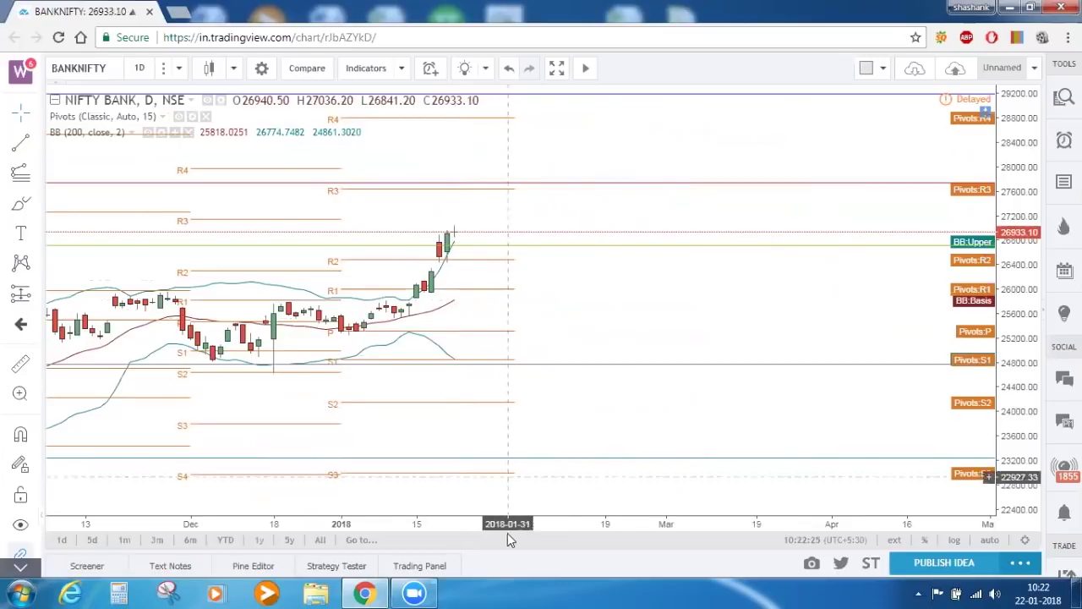
{"action": "left_click", "coordinate": [516, 495]}
{"action": "left_click", "coordinate": [515, 494]}
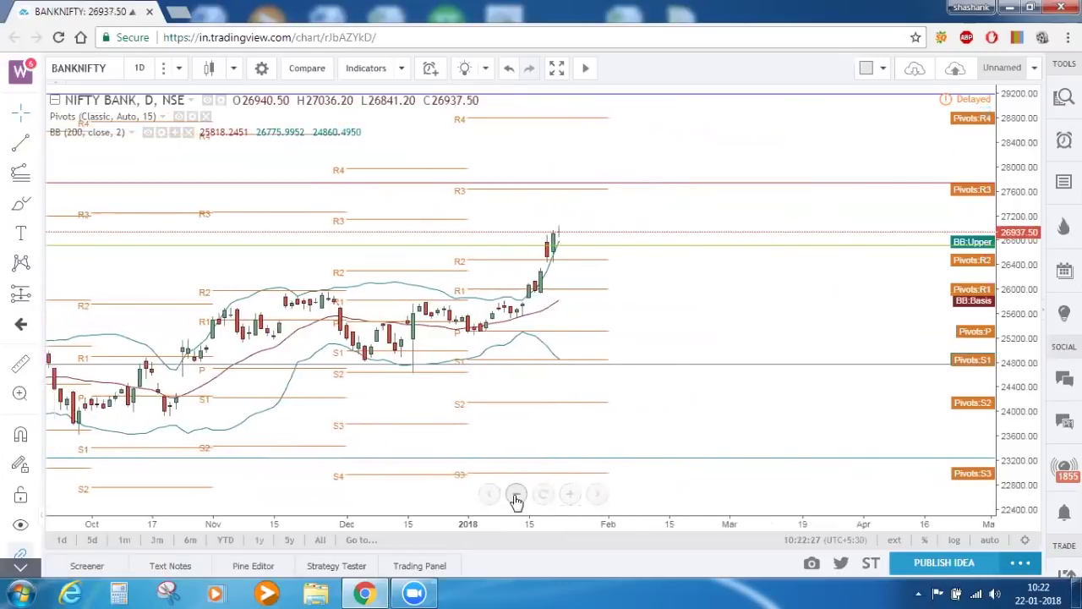
{"action": "left_click", "coordinate": [516, 495]}
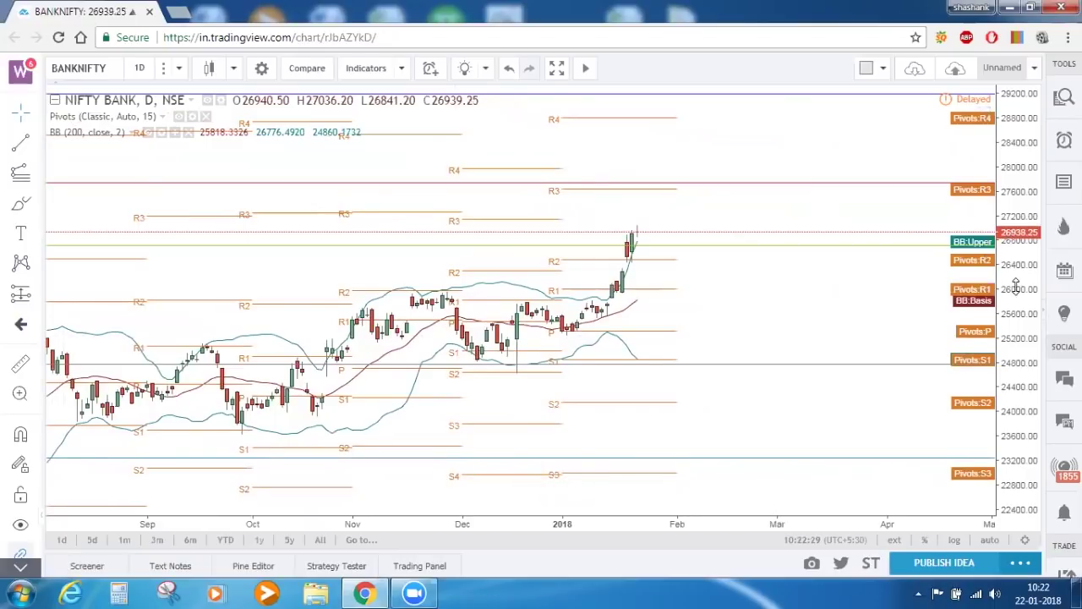
{"action": "left_click", "coordinate": [517, 494]}
{"action": "left_click", "coordinate": [518, 495]}
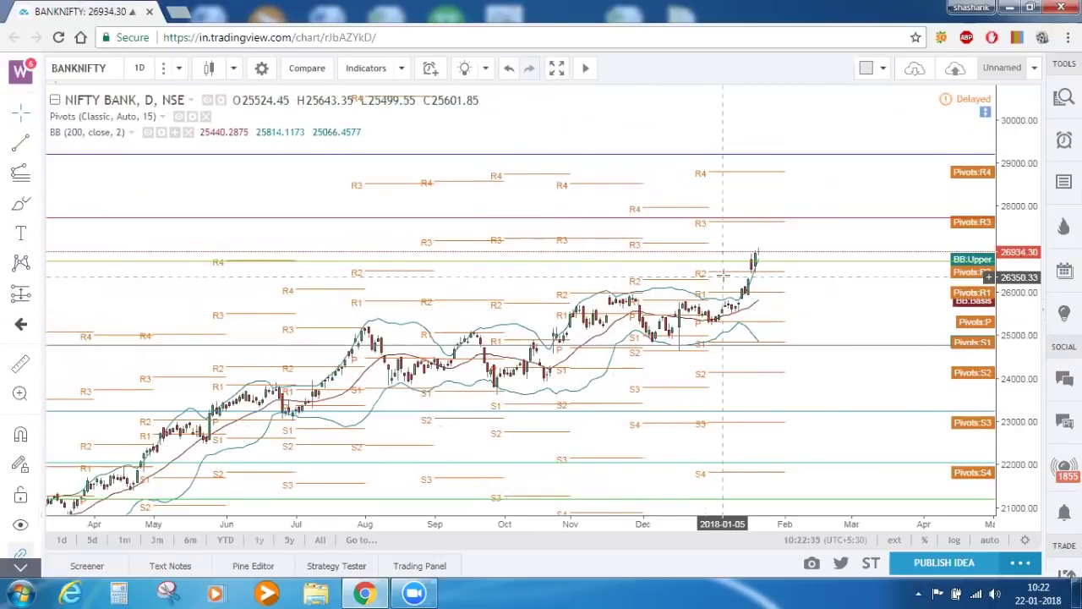
Hide the pivots and Bollinger Bands and remove all drawings from the daily BANKNIFTY chart.
{"action": "left_click", "coordinate": [178, 117]}
{"action": "right_click", "coordinate": [396, 132]}
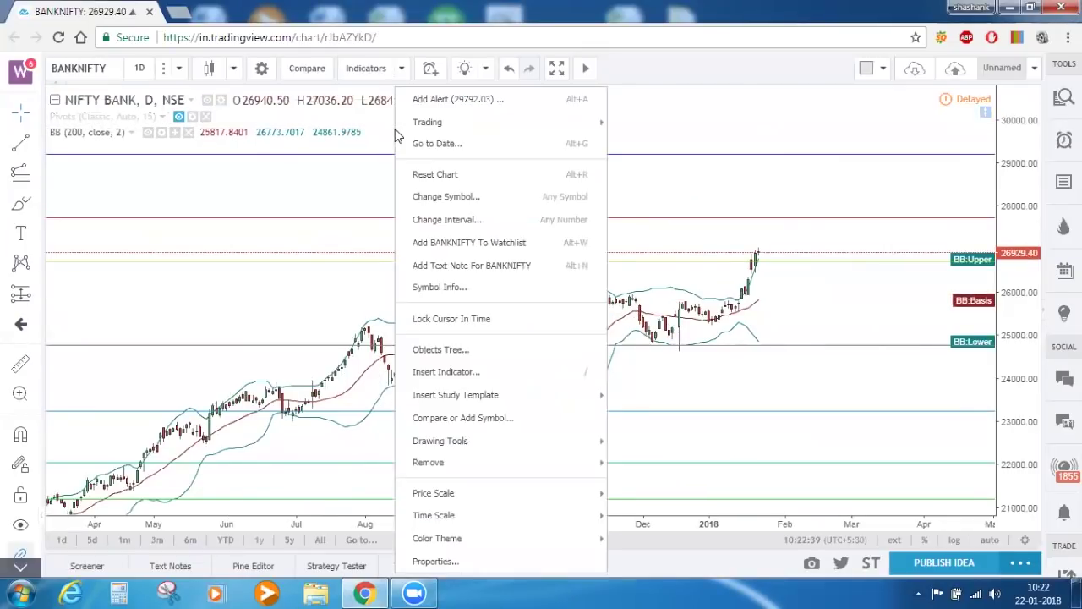
{"action": "mouse_move", "coordinate": [568, 470]}
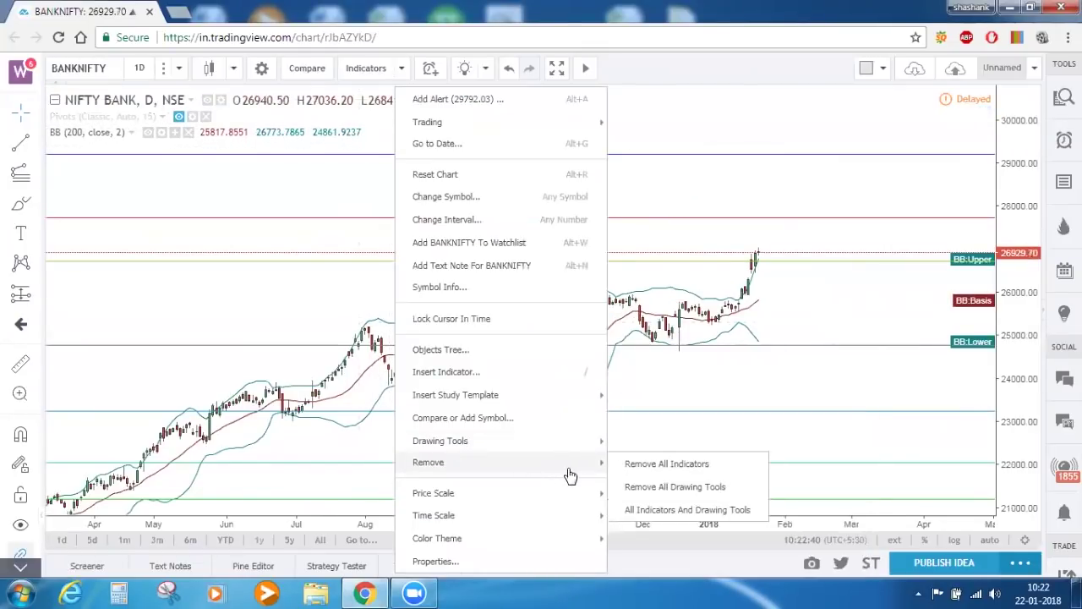
{"action": "left_click", "coordinate": [642, 488]}
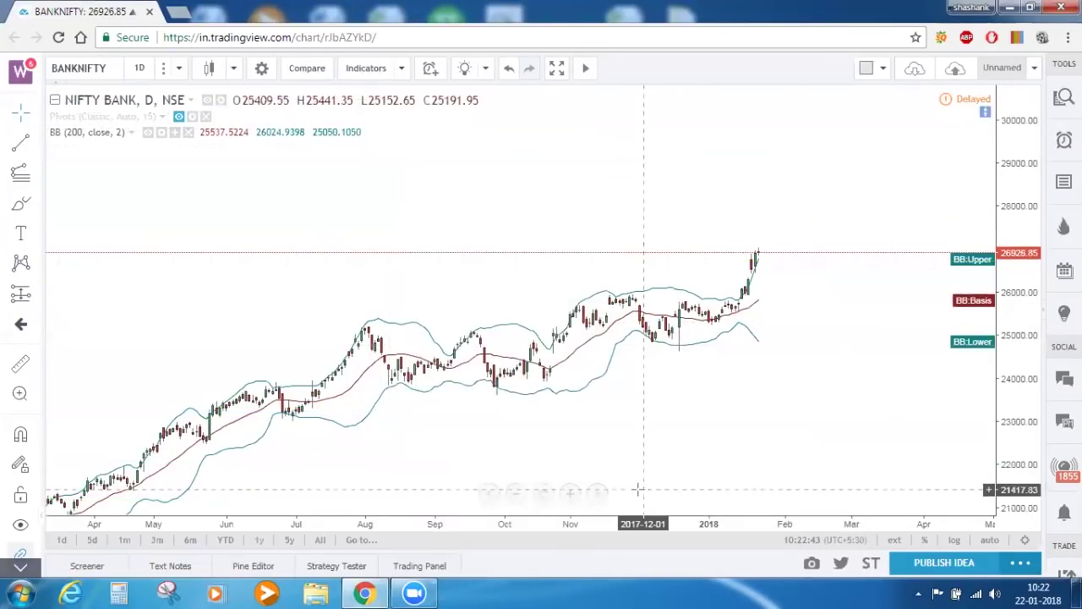
{"action": "left_click", "coordinate": [148, 133]}
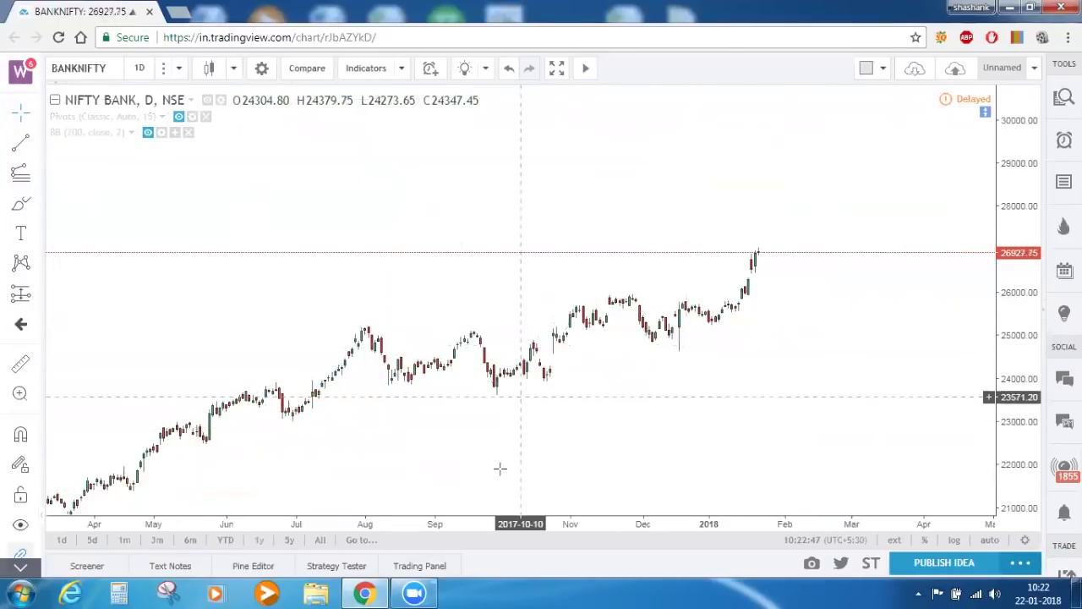
Switch the BANKNIFTY chart to the 1 week interval, with the price history from 2007 to 2018 in view.
{"action": "left_click", "coordinate": [515, 495]}
{"action": "left_click", "coordinate": [515, 495]}
{"action": "left_click", "coordinate": [515, 496]}
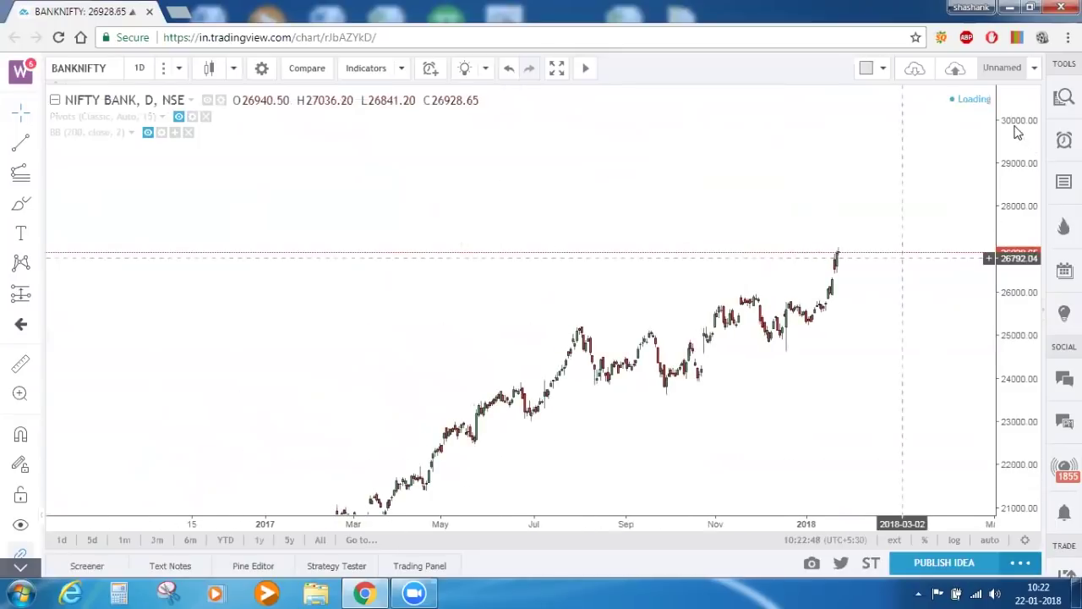
{"action": "left_click_drag", "start_coordinate": [997, 314], "coordinate": [998, 387]}
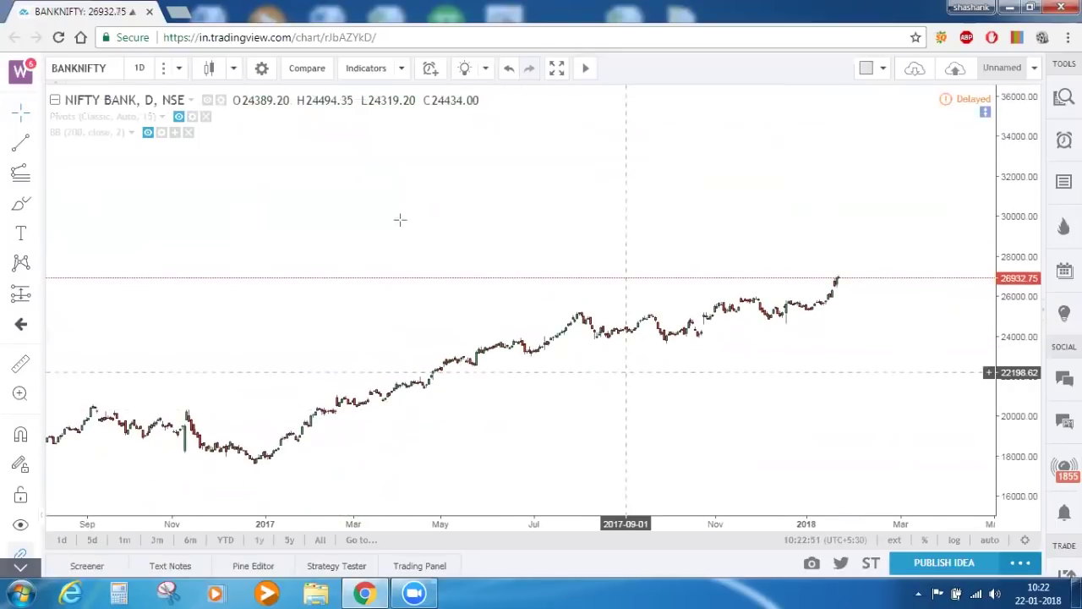
{"action": "left_click", "coordinate": [176, 67]}
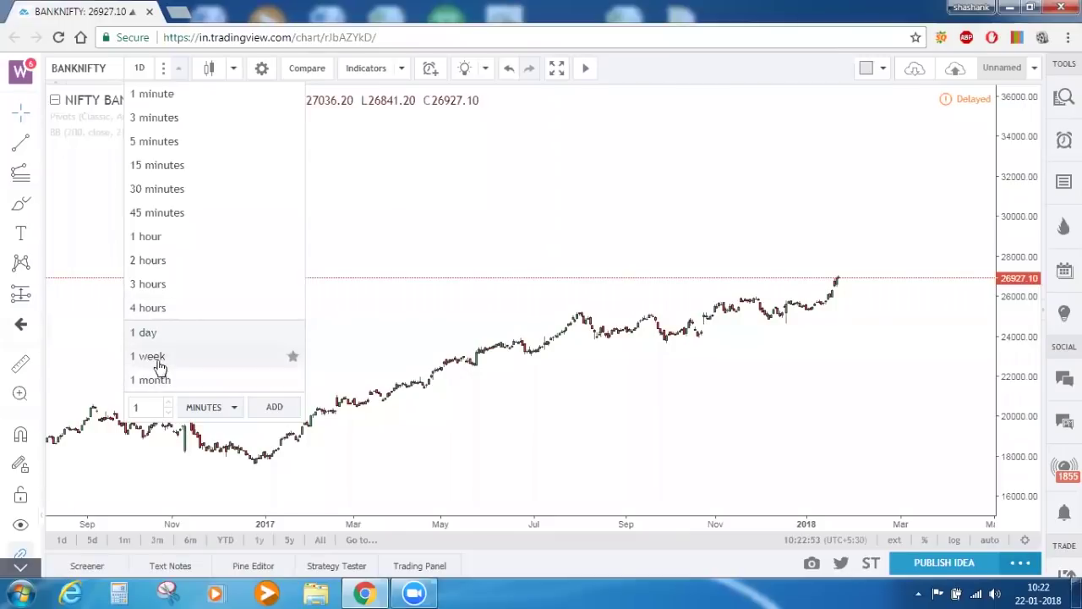
{"action": "left_click", "coordinate": [152, 355]}
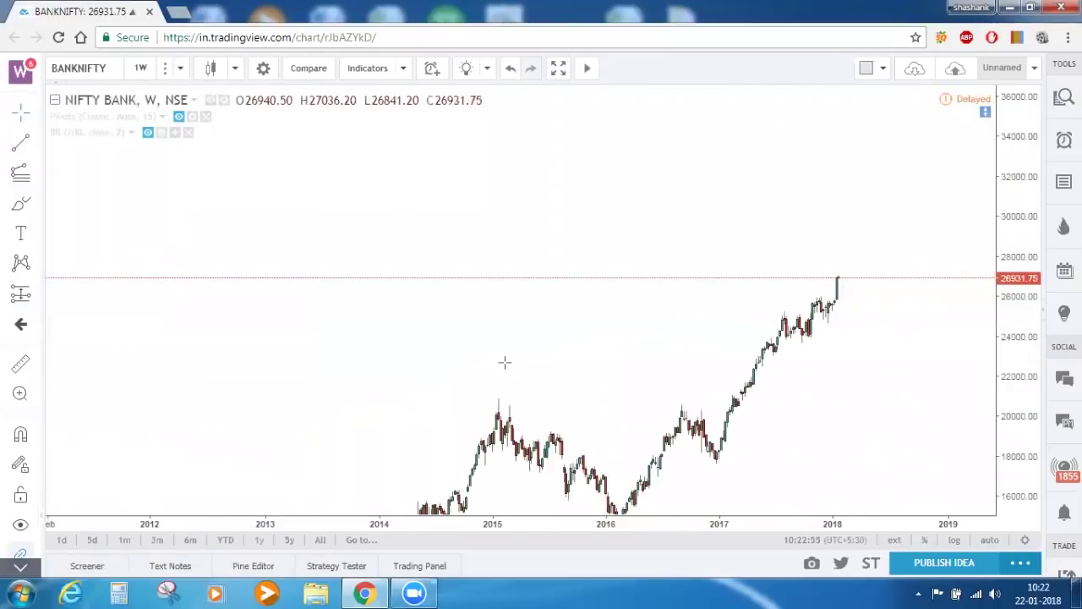
{"action": "left_click_drag", "start_coordinate": [882, 392], "coordinate": [898, 300]}
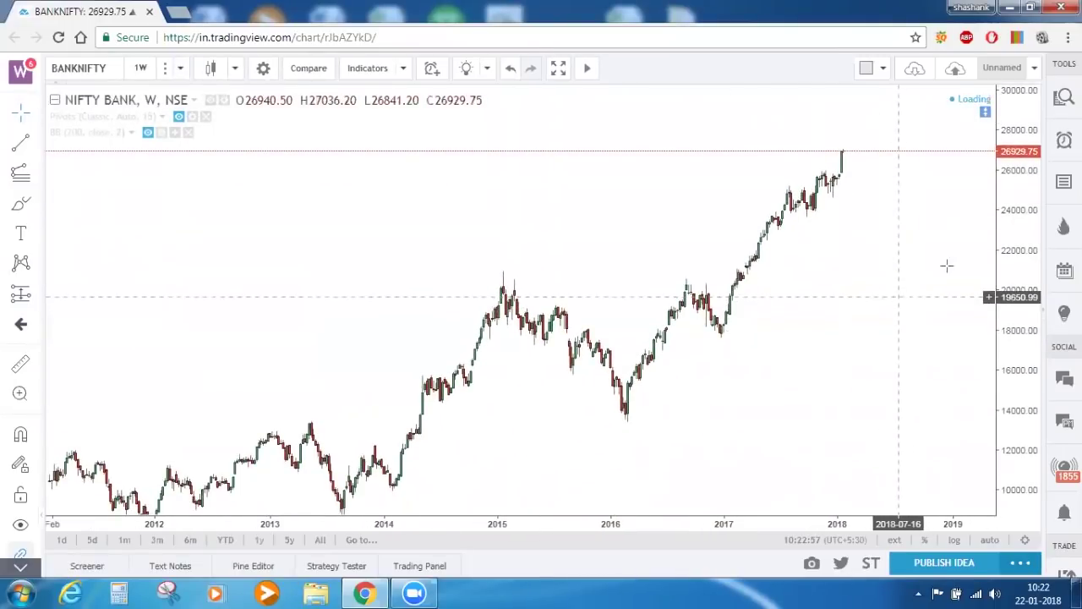
{"action": "left_click_drag", "start_coordinate": [1011, 200], "coordinate": [1011, 368]}
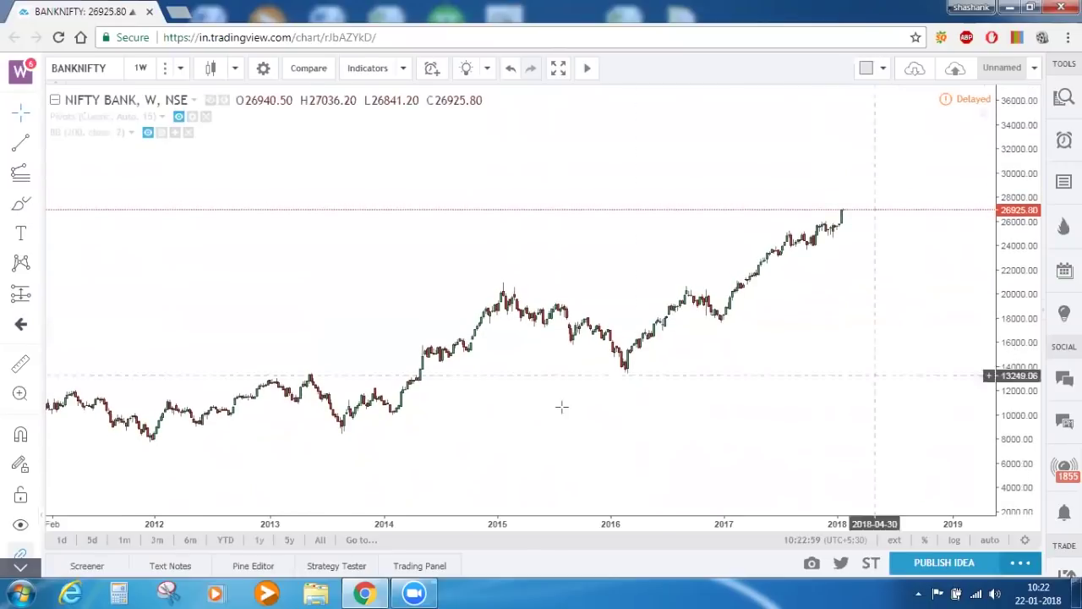
{"action": "left_click", "coordinate": [517, 494]}
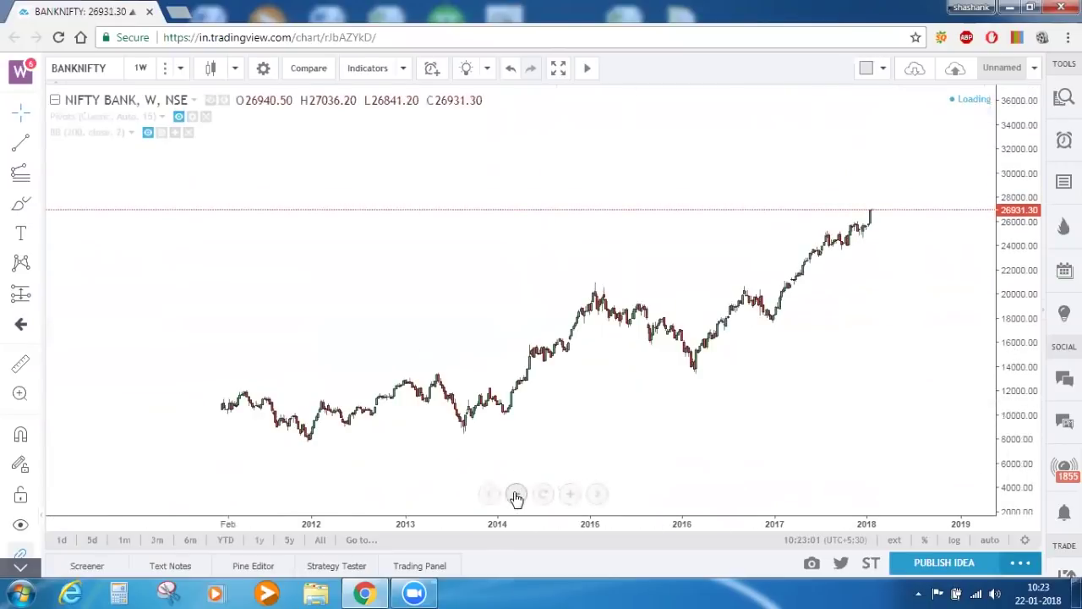
{"action": "left_click", "coordinate": [517, 495]}
{"action": "left_click", "coordinate": [516, 494]}
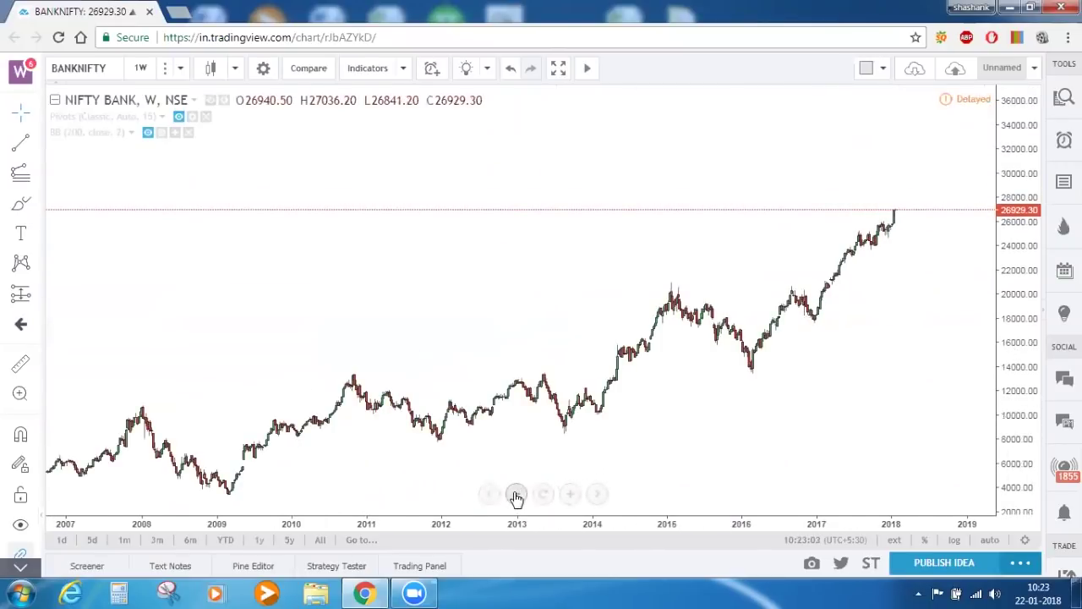
{"action": "left_click_drag", "start_coordinate": [770, 477], "coordinate": [636, 466]}
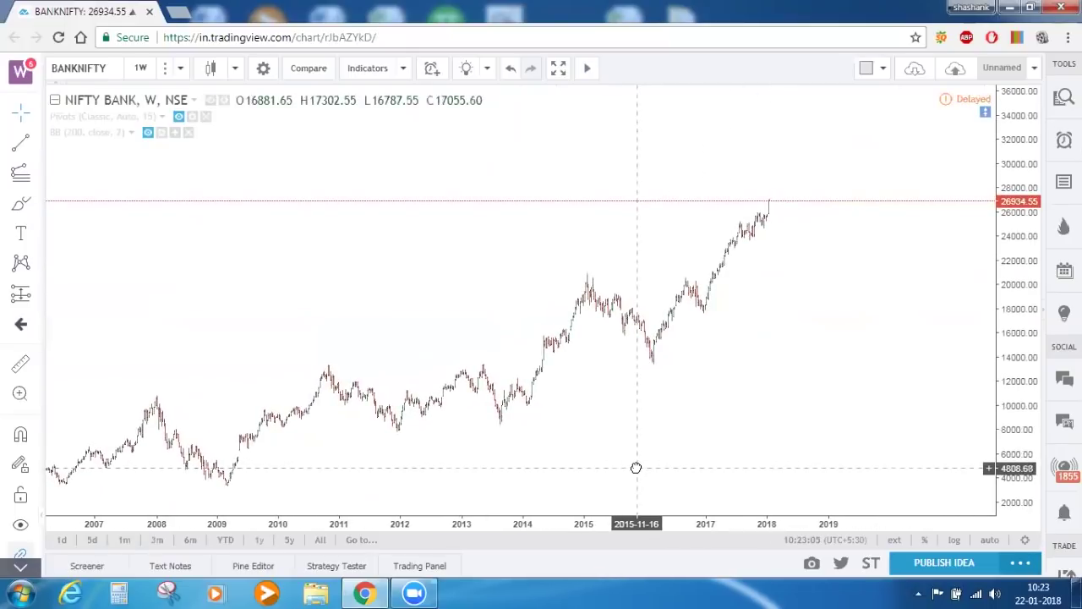
Draw a trend line from the December 2007 peak over the 2015 peak to beyond the latest candle, and restore the RSI pane.
{"action": "left_click", "coordinate": [23, 148]}
{"action": "left_click", "coordinate": [153, 396]}
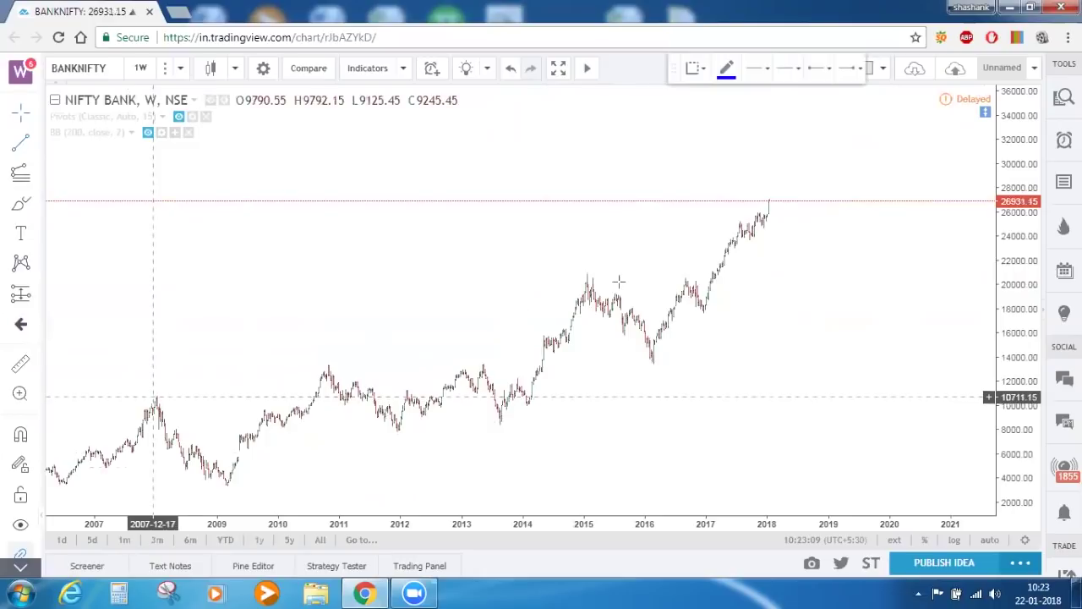
{"action": "left_click", "coordinate": [814, 205]}
{"action": "left_click", "coordinate": [526, 398]}
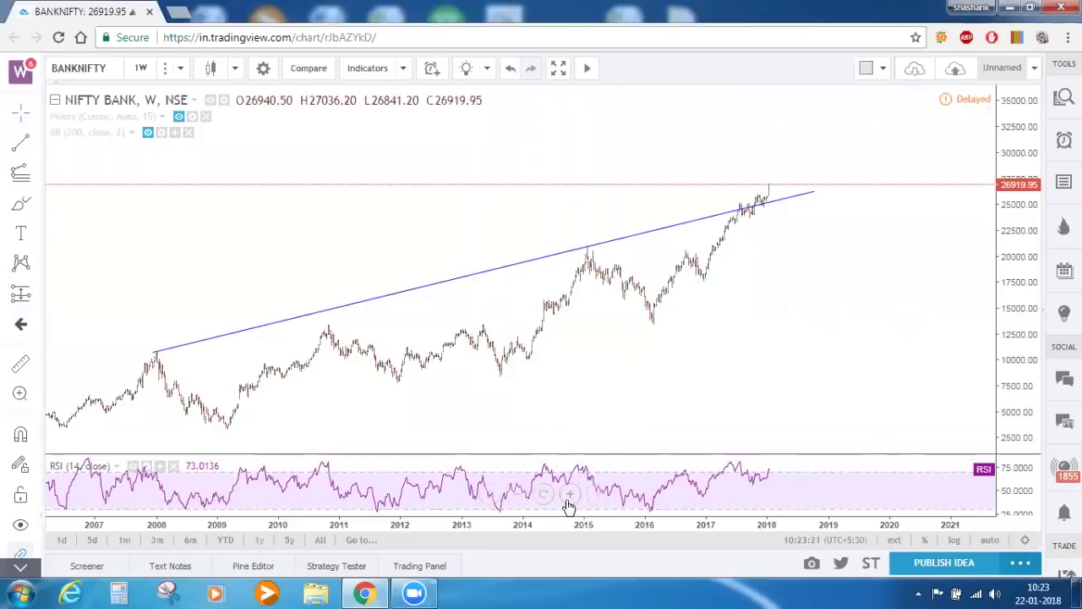
Draw a second trend line on the weekly price from the late July 2017 high to the January 2018 high.
{"action": "scroll", "coordinate": [568, 505], "scroll_direction": "up", "scroll_amount": 5}
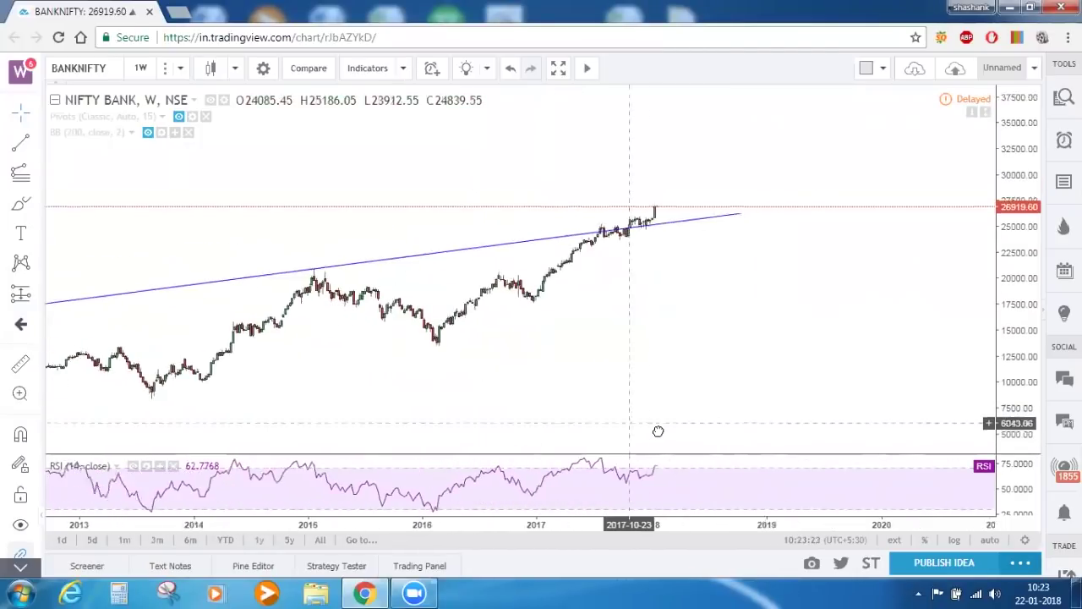
{"action": "scroll", "coordinate": [570, 499], "scroll_direction": "up", "scroll_amount": 2}
{"action": "scroll", "coordinate": [571, 498], "scroll_direction": "up", "scroll_amount": 3}
{"action": "scroll", "coordinate": [732, 429], "scroll_direction": "down", "scroll_amount": 1}
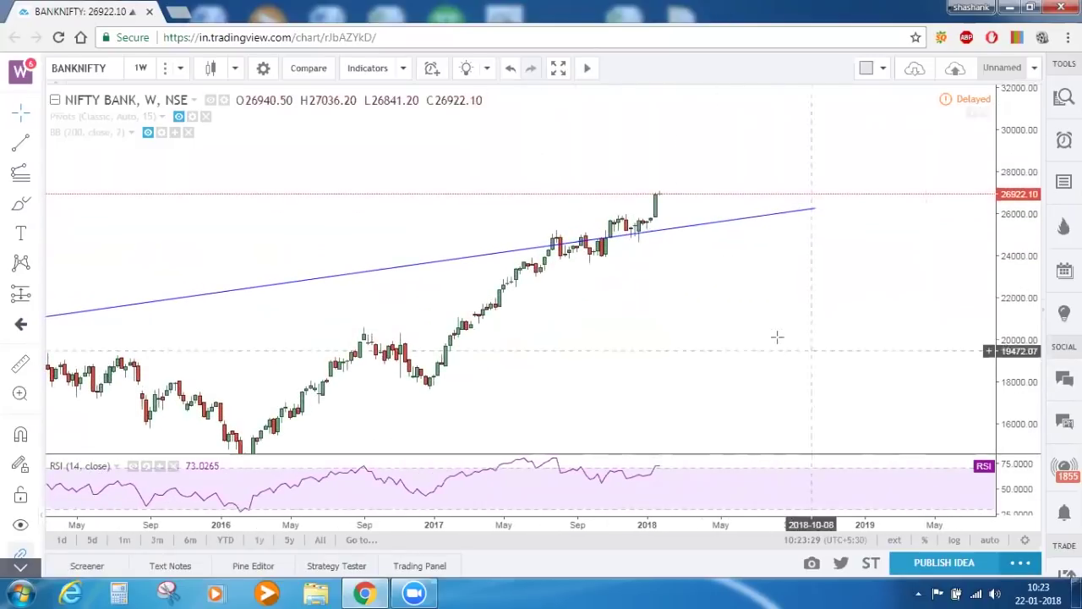
{"action": "left_click", "coordinate": [19, 147]}
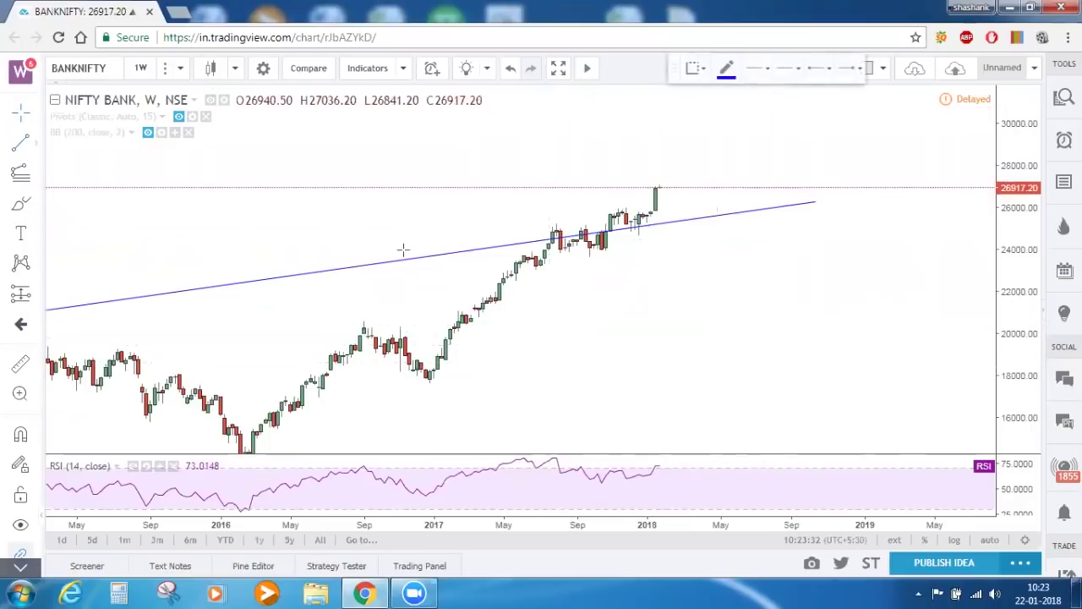
{"action": "left_click", "coordinate": [556, 224]}
{"action": "left_click", "coordinate": [663, 182]}
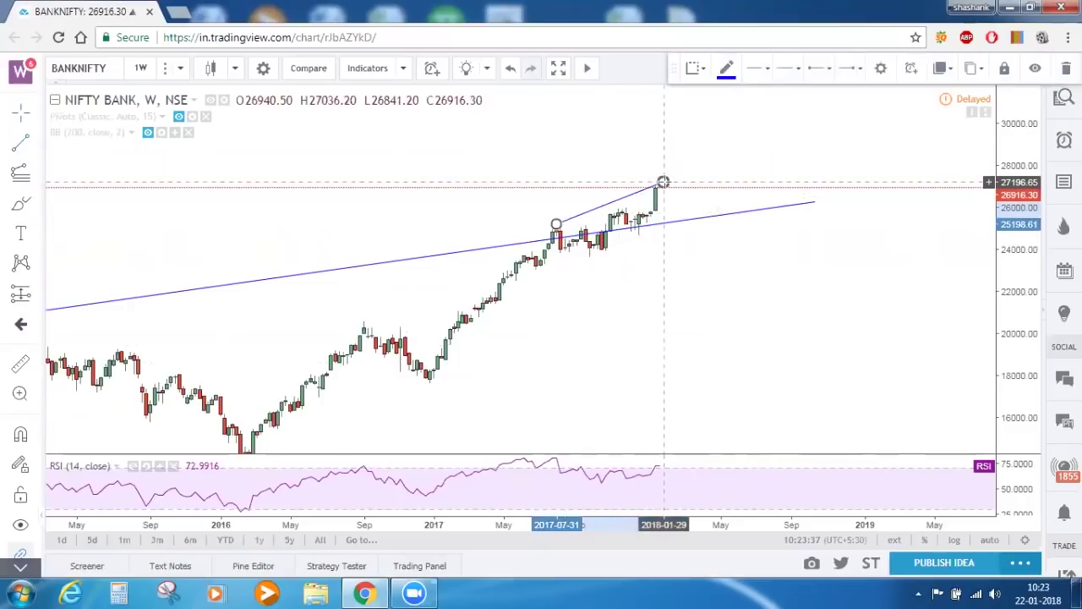
{"action": "left_click", "coordinate": [683, 333]}
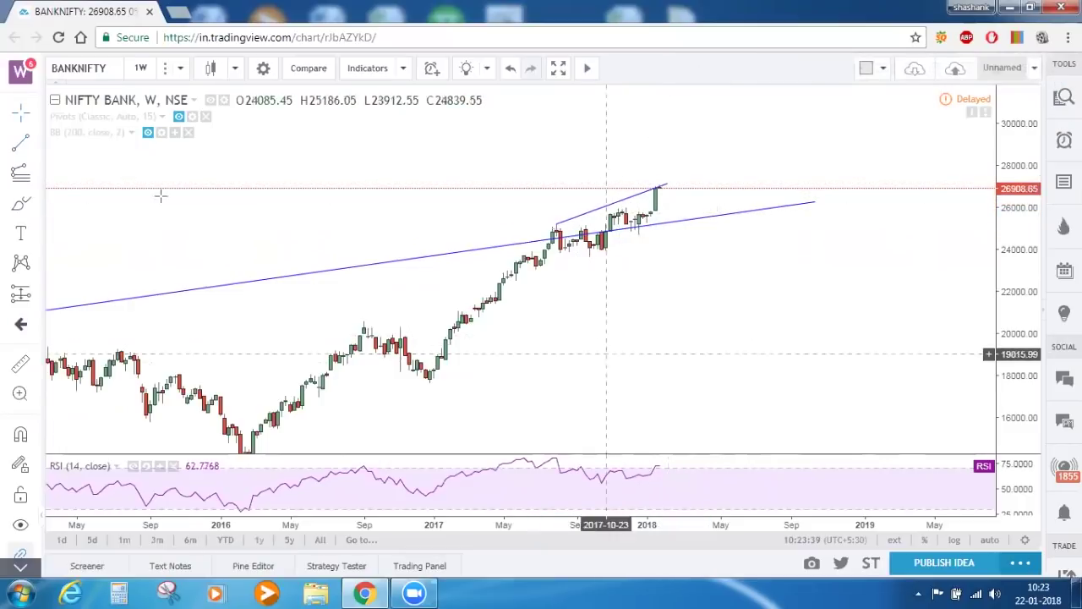
Draw a matching trend line on the weekly RSI from its July 2017 peak to the latest RSI high.
{"action": "left_click", "coordinate": [21, 142]}
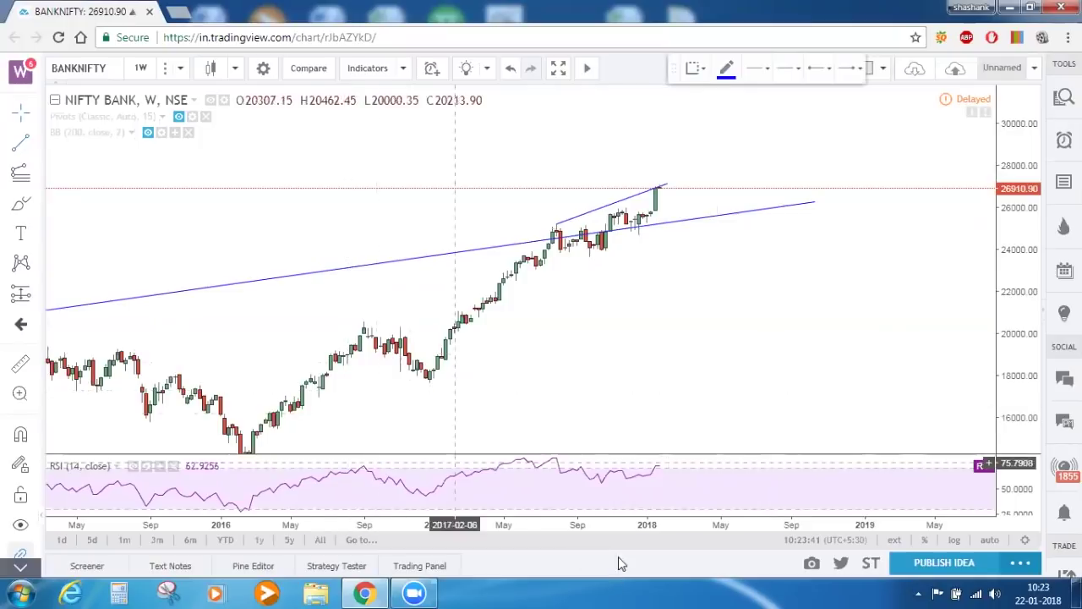
{"action": "left_click", "coordinate": [550, 459]}
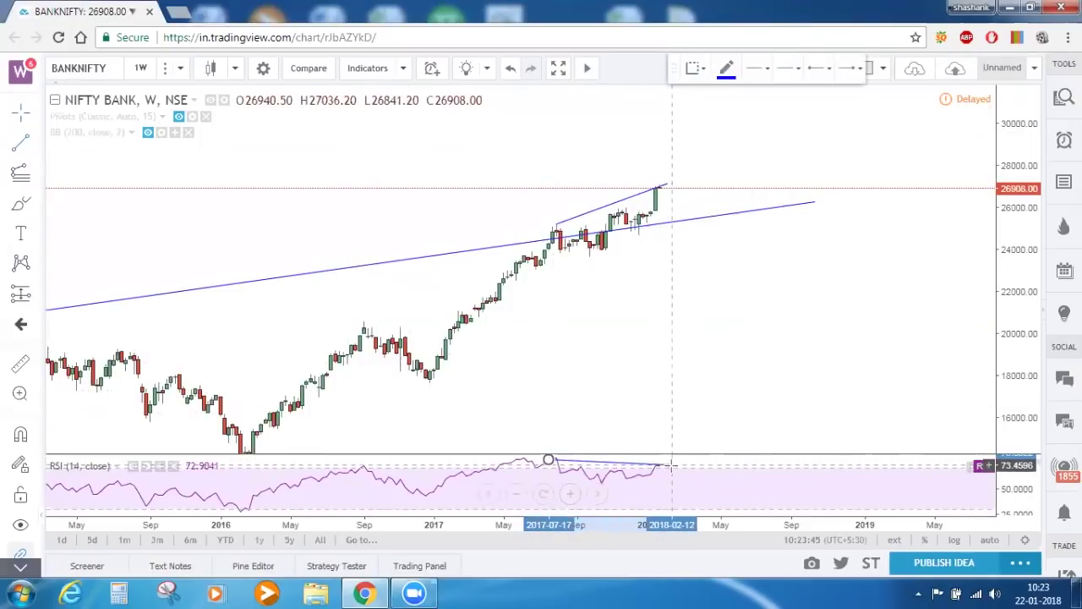
{"action": "left_click", "coordinate": [670, 466]}
{"action": "left_click_drag", "start_coordinate": [550, 460], "coordinate": [550, 457]}
{"action": "left_click", "coordinate": [575, 379]}
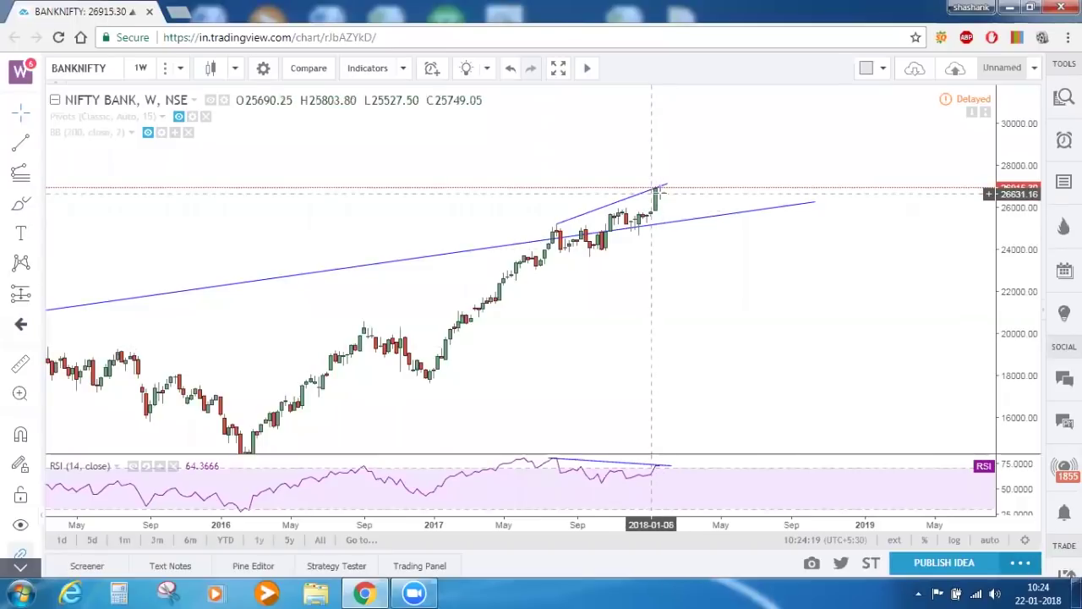
Review the weekly trend lines around the recent candles and remove all drawings from the chart.
{"action": "left_click", "coordinate": [587, 213]}
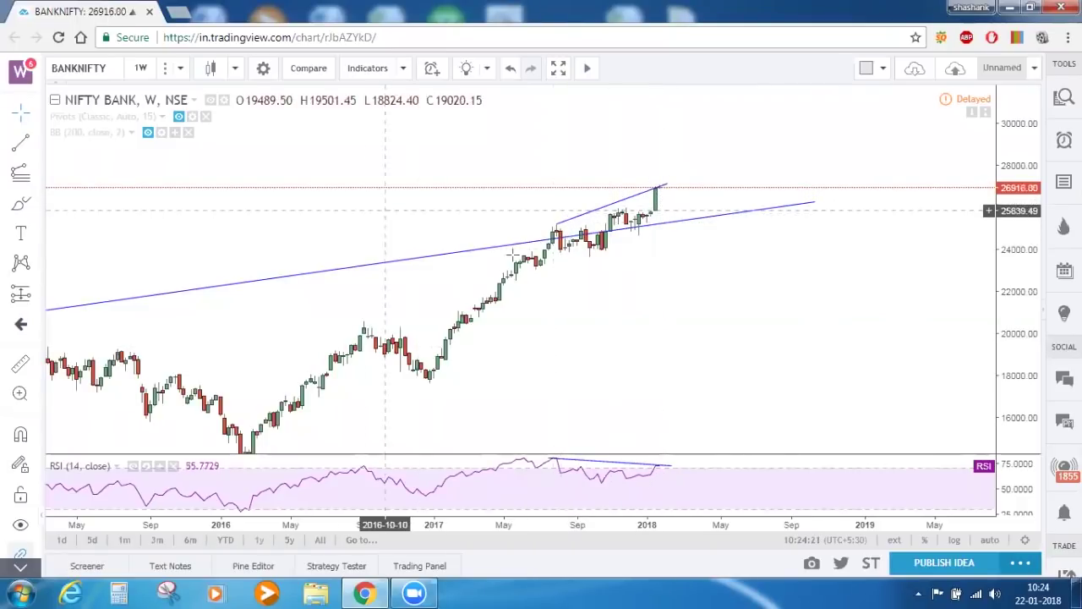
{"action": "left_click", "coordinate": [644, 225]}
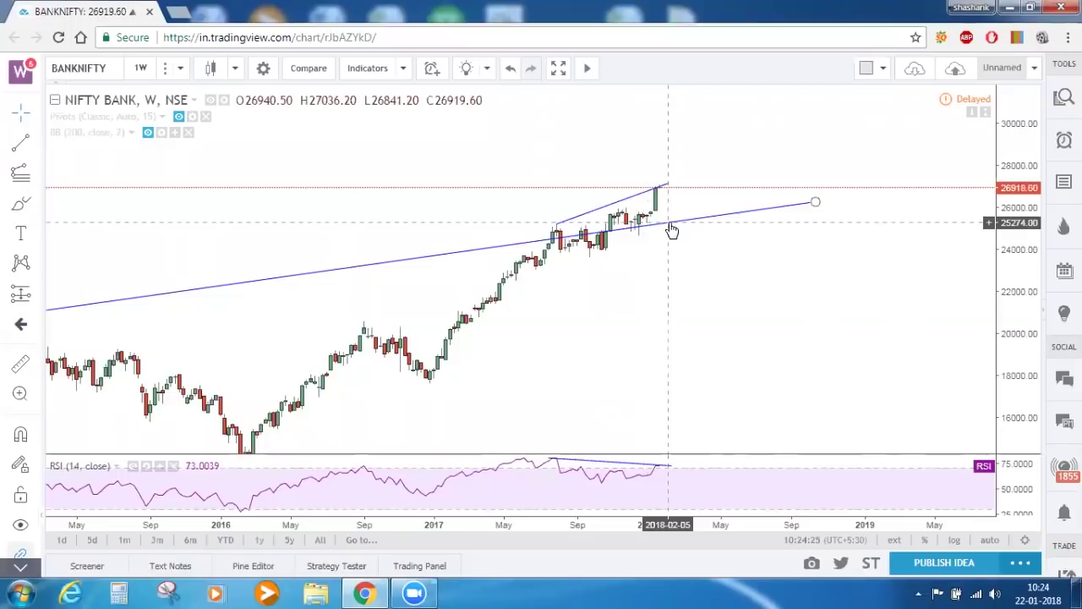
{"action": "left_click", "coordinate": [671, 229]}
{"action": "right_click", "coordinate": [676, 258]}
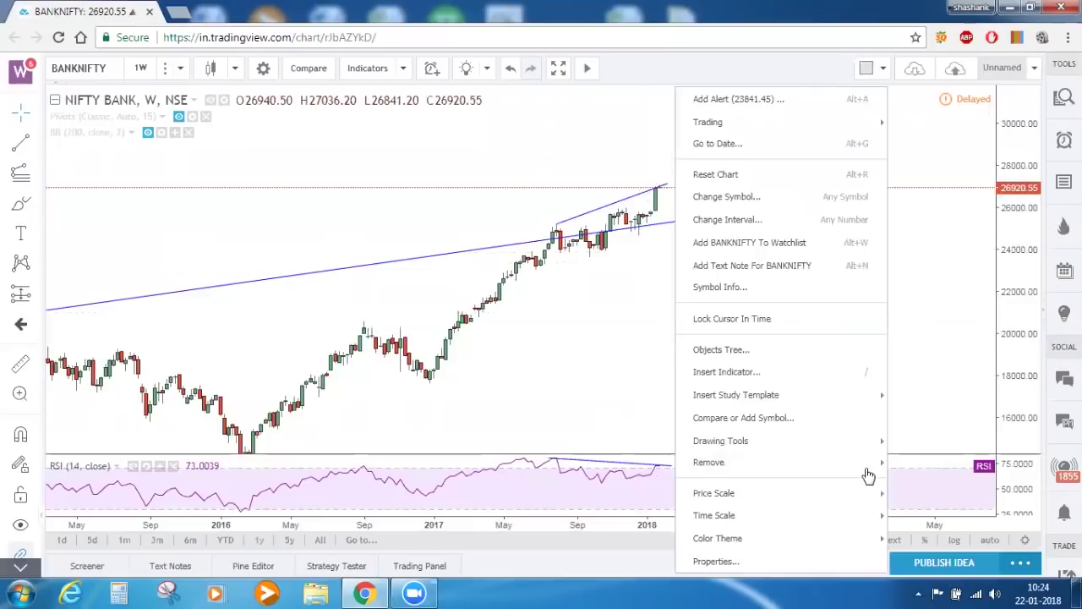
{"action": "mouse_move", "coordinate": [871, 465]}
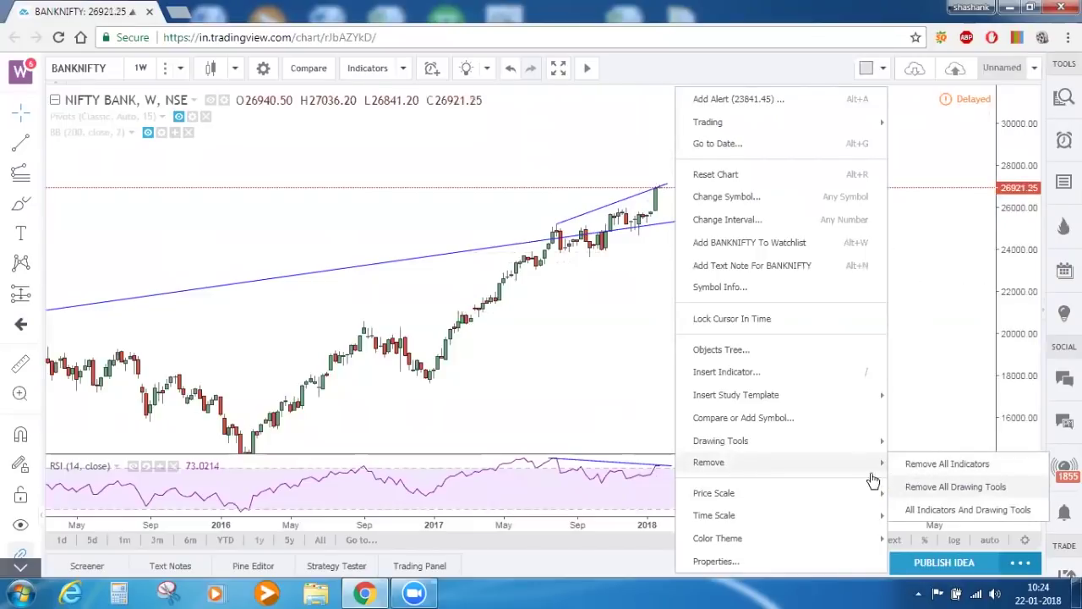
{"action": "left_click", "coordinate": [955, 486]}
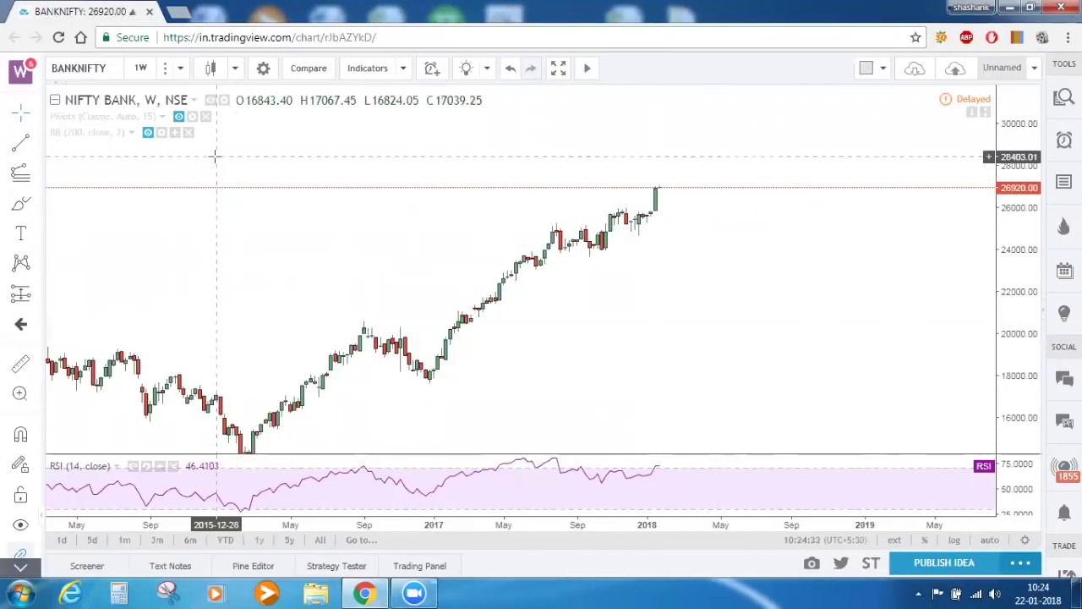
Switch the BANKNIFTY chart to the 1 day interval and restore the RSI pane below the price.
{"action": "left_click", "coordinate": [141, 67]}
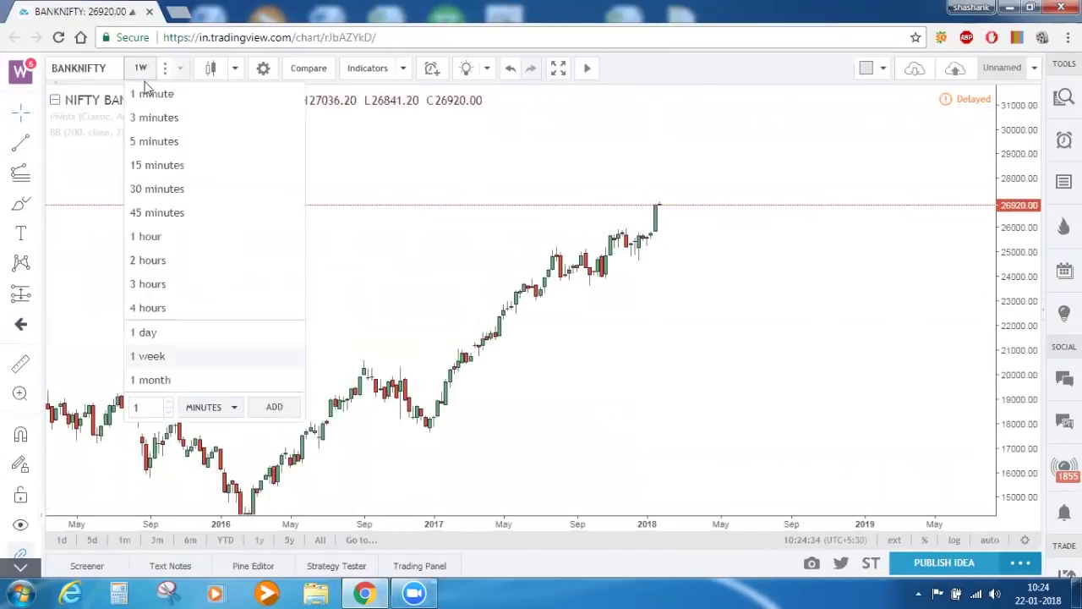
{"action": "left_click", "coordinate": [145, 332]}
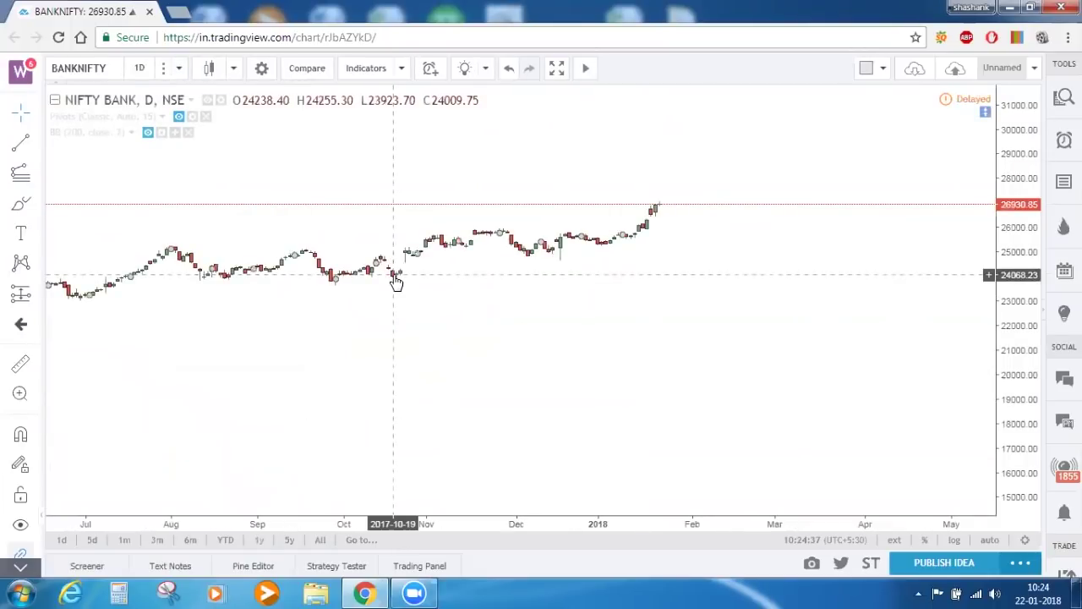
{"action": "double_click", "coordinate": [483, 345]}
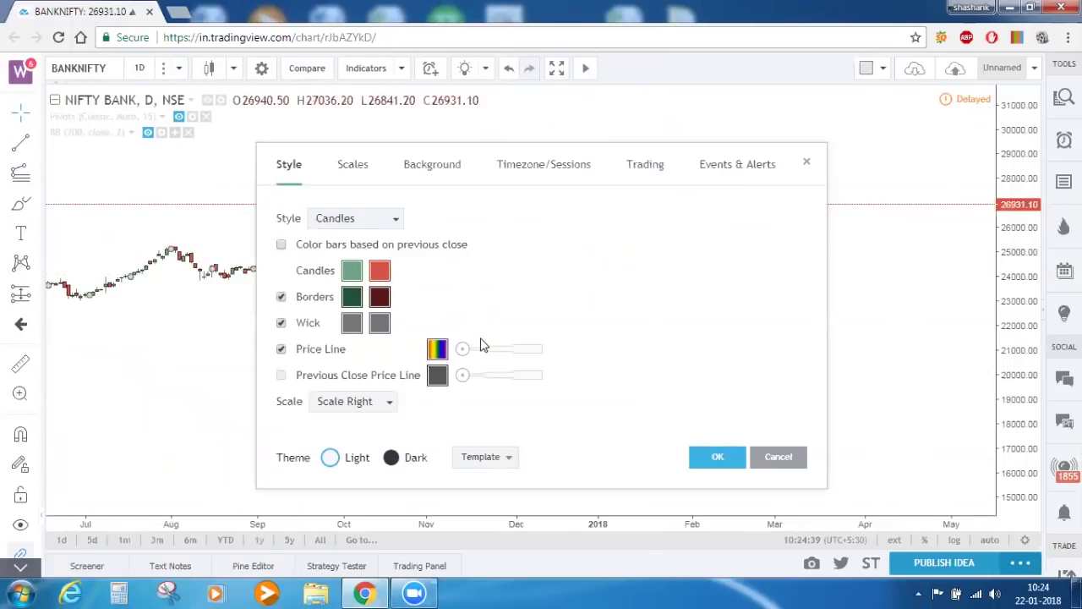
{"action": "left_click", "coordinate": [776, 457]}
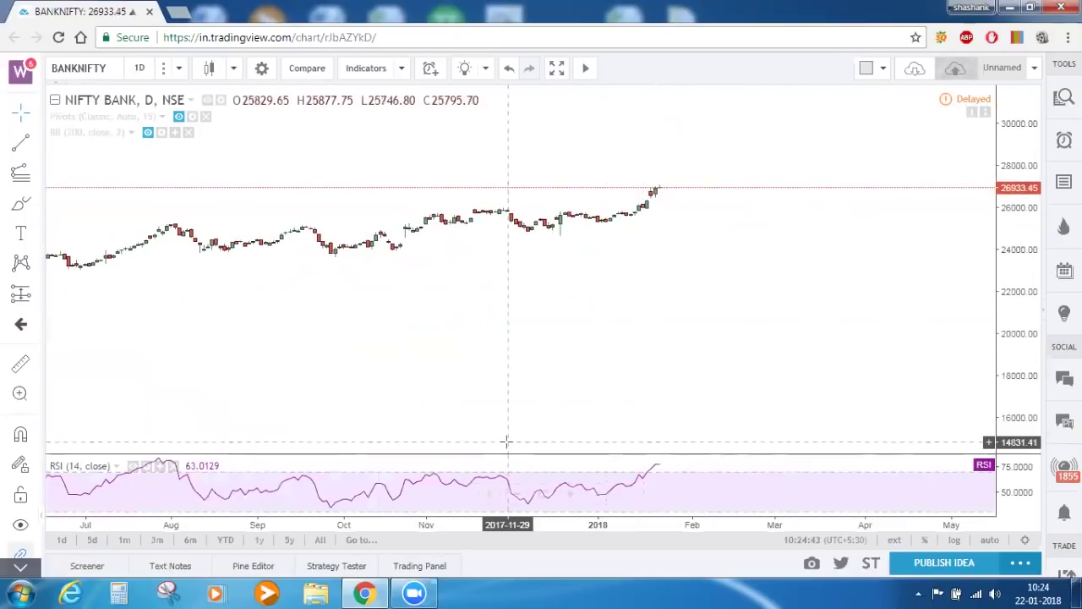
Draw a trend line on the daily price from the late July 2017 high to the latest January 2018 high.
{"action": "left_click_drag", "start_coordinate": [491, 415], "coordinate": [555, 420]}
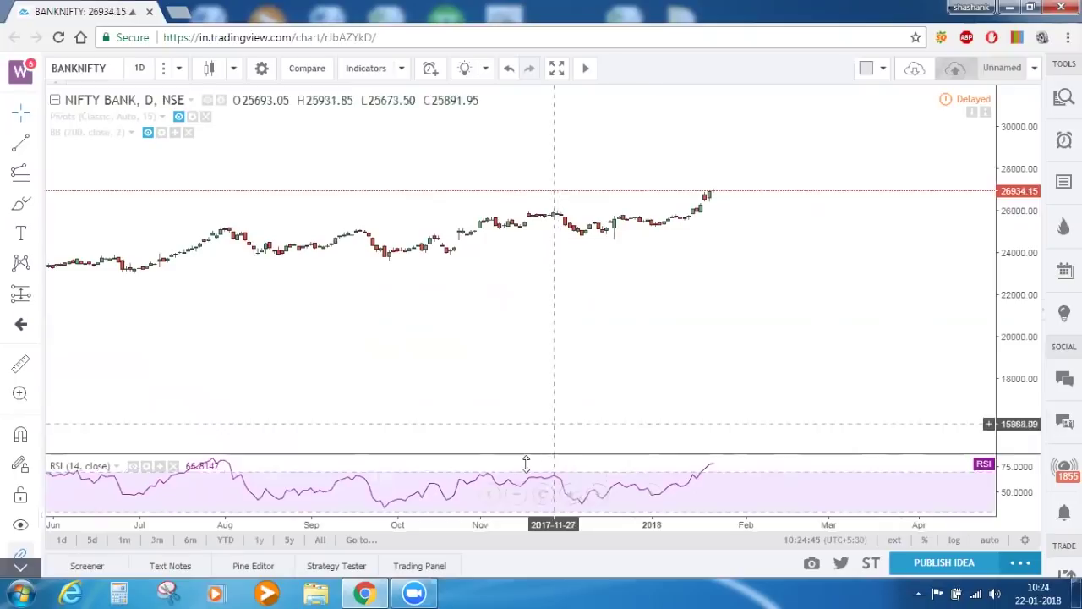
{"action": "scroll", "coordinate": [512, 495], "scroll_direction": "down", "scroll_amount": 5}
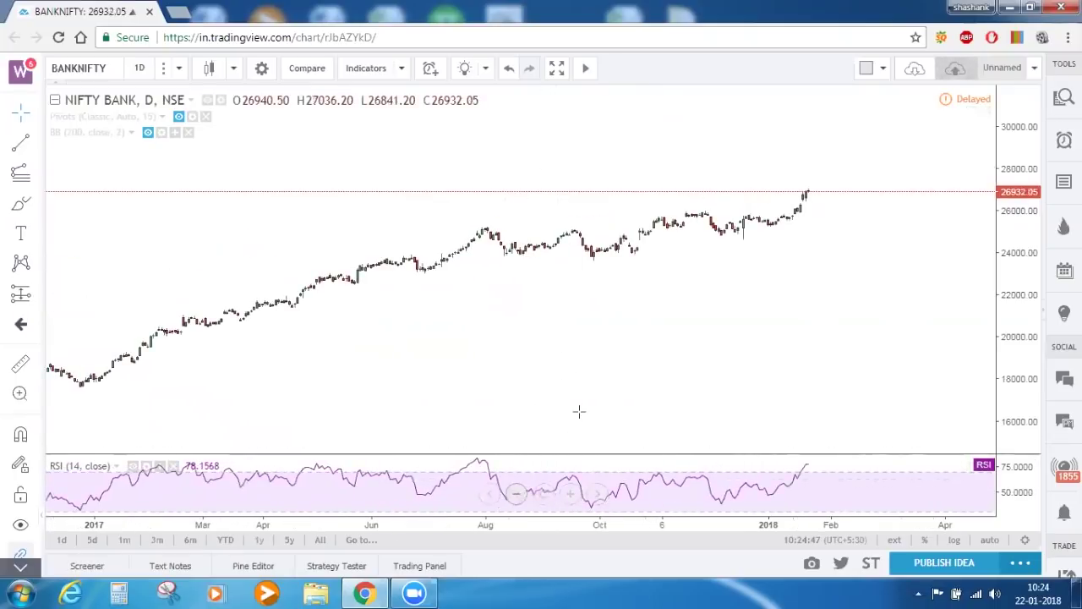
{"action": "left_click_drag", "start_coordinate": [525, 388], "coordinate": [514, 383]}
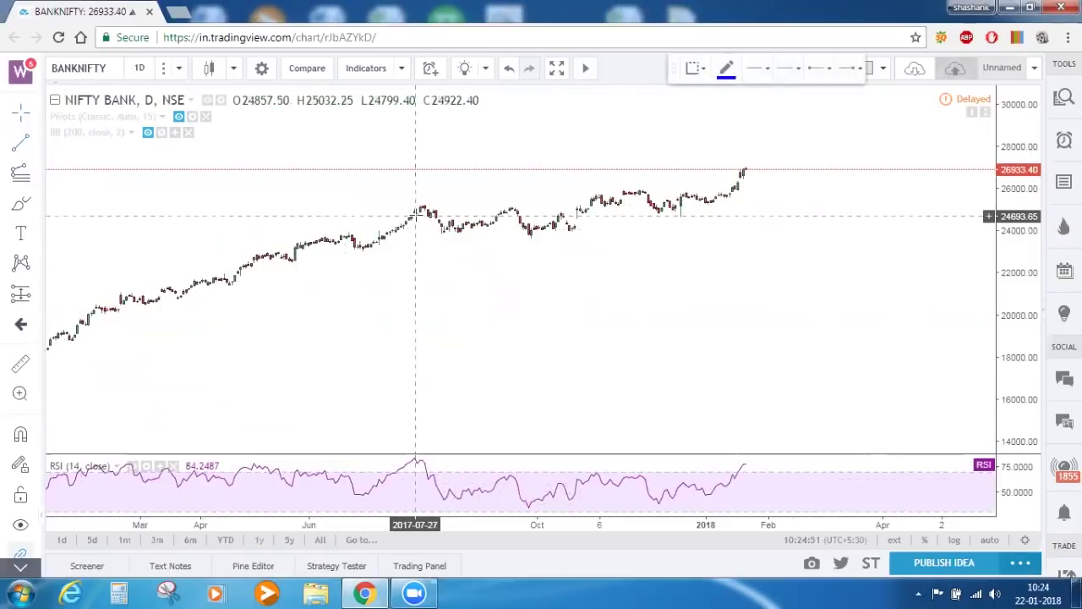
{"action": "left_click_drag", "start_coordinate": [415, 209], "coordinate": [754, 163]}
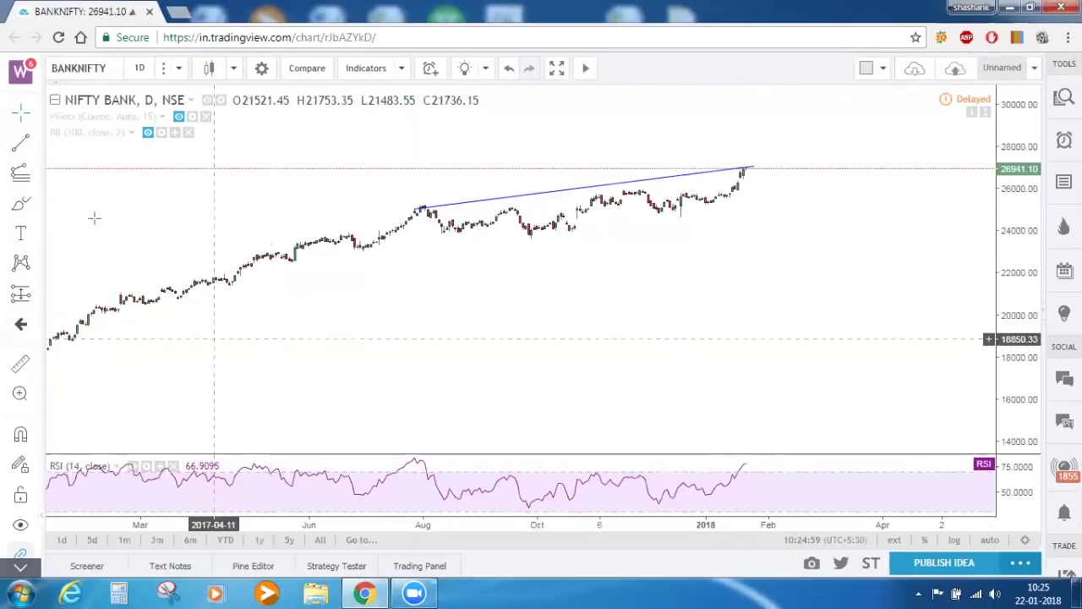
Draw a matching trend line on the daily RSI from its late July 2017 peak to just past the January 2018 high.
{"action": "left_click", "coordinate": [23, 154]}
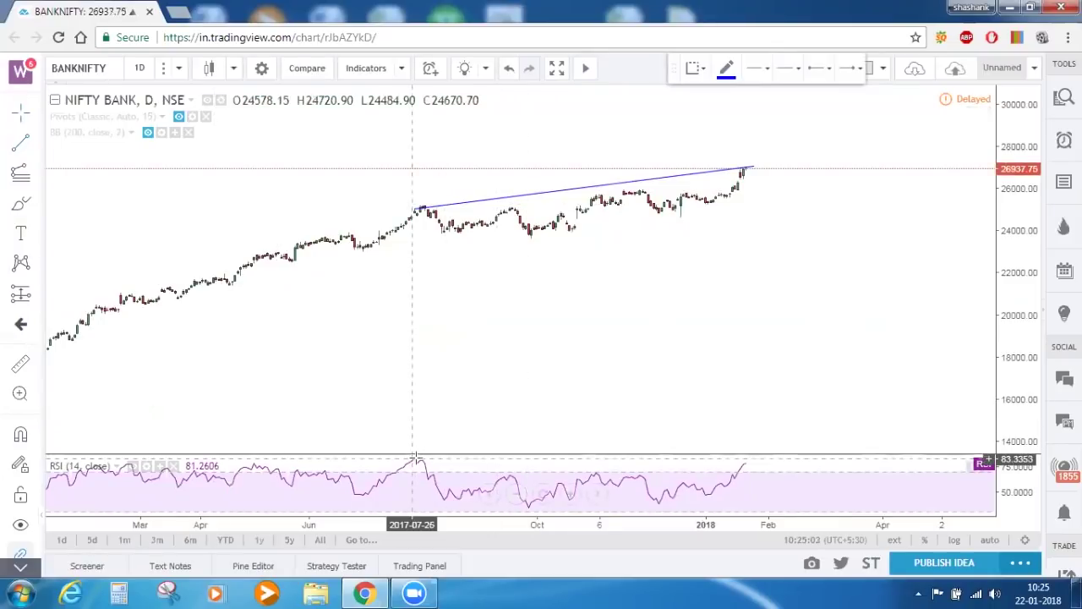
{"action": "left_click", "coordinate": [769, 463]}
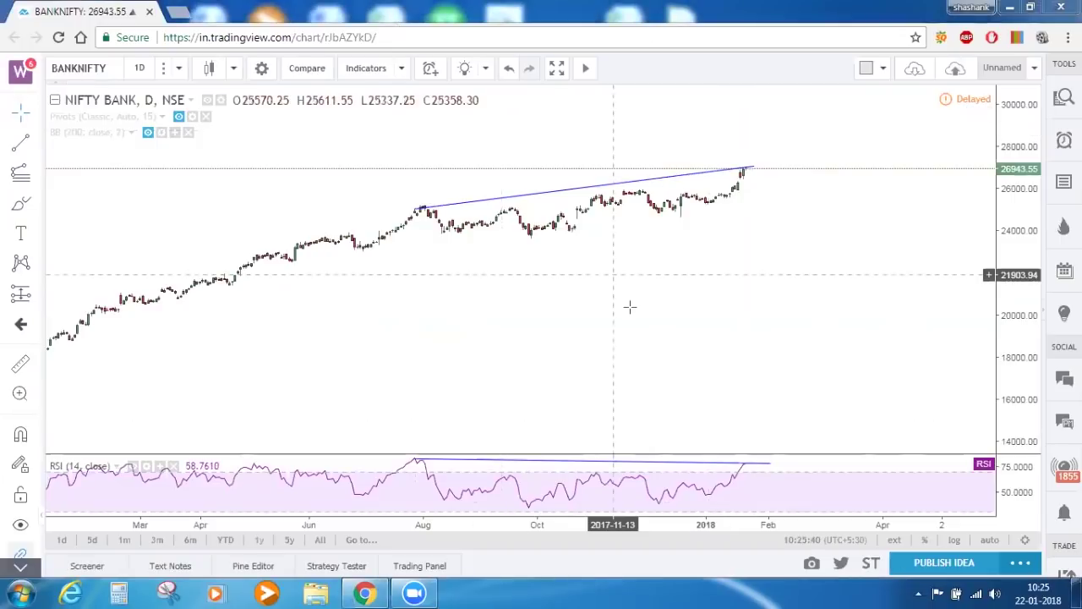
{"action": "left_click", "coordinate": [747, 464]}
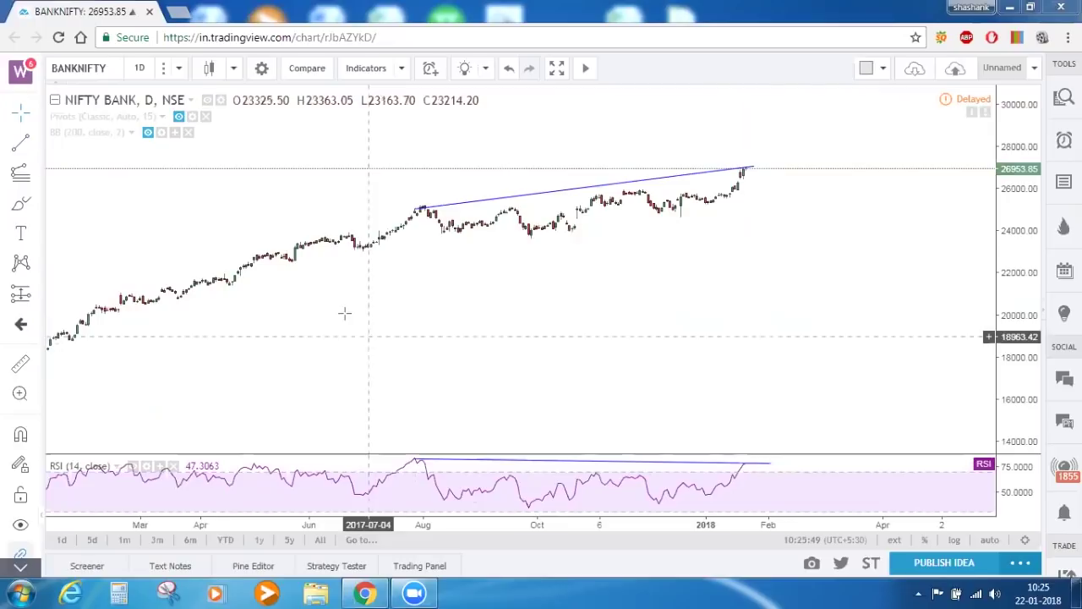
Show the Pivots and Bollinger Bands again on the daily BANKNIFTY chart and place a horizontal line at 26472.86.
{"action": "left_click", "coordinate": [180, 118]}
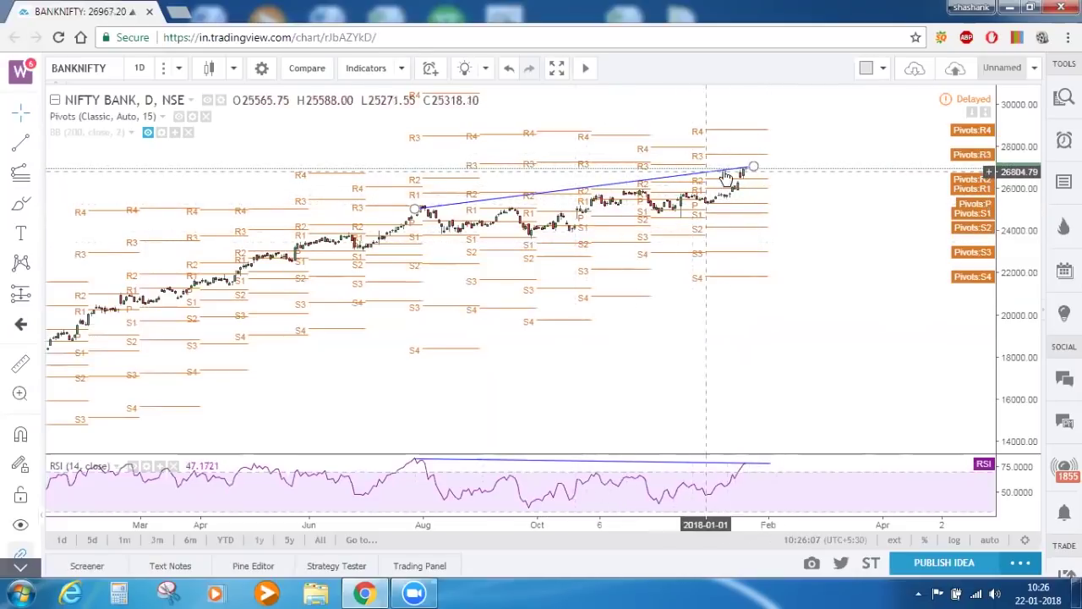
{"action": "left_click", "coordinate": [148, 132]}
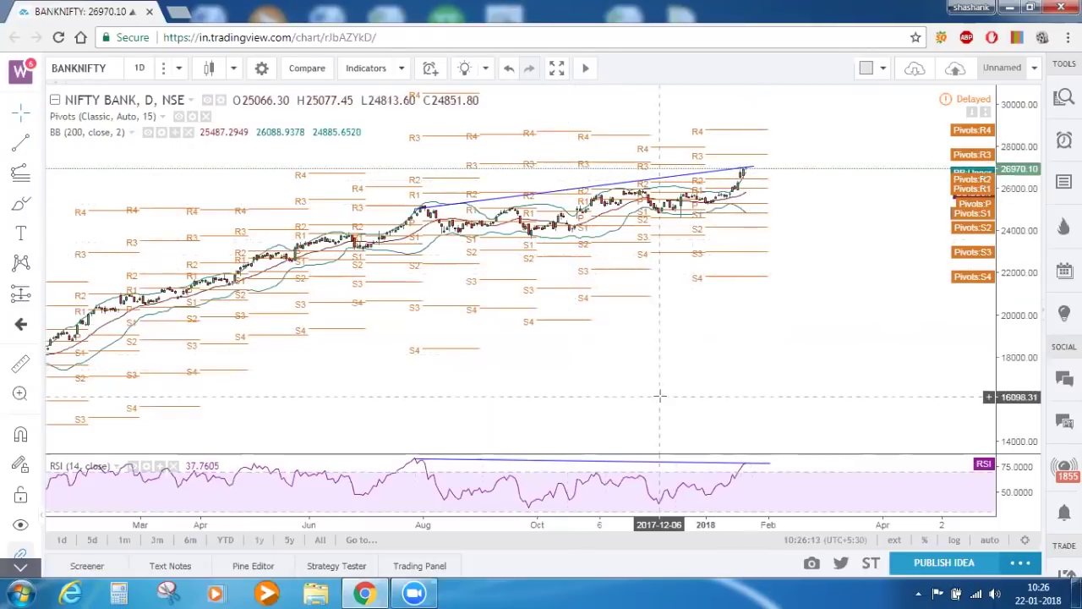
{"action": "scroll", "coordinate": [580, 502], "scroll_direction": "up", "scroll_amount": 5}
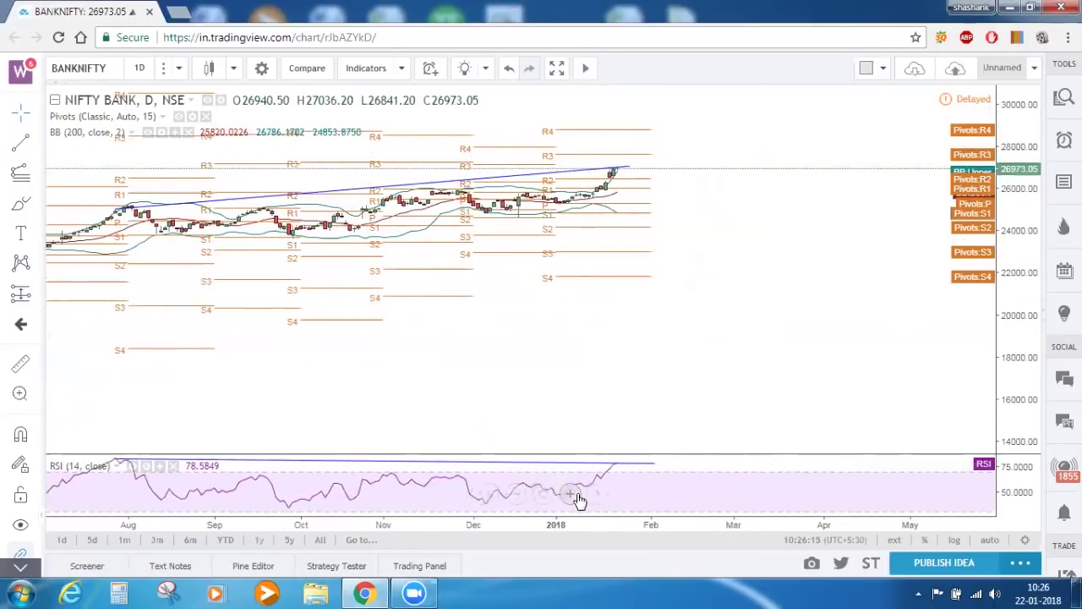
{"action": "scroll", "coordinate": [781, 423], "scroll_direction": "up", "scroll_amount": 3}
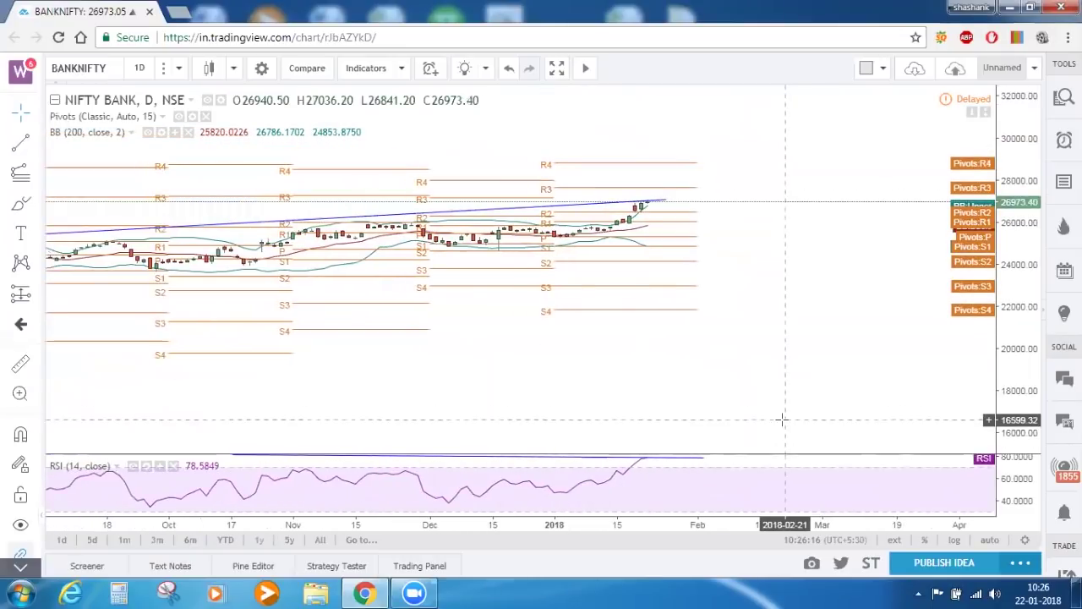
{"action": "left_click_drag", "start_coordinate": [990, 385], "coordinate": [992, 321]}
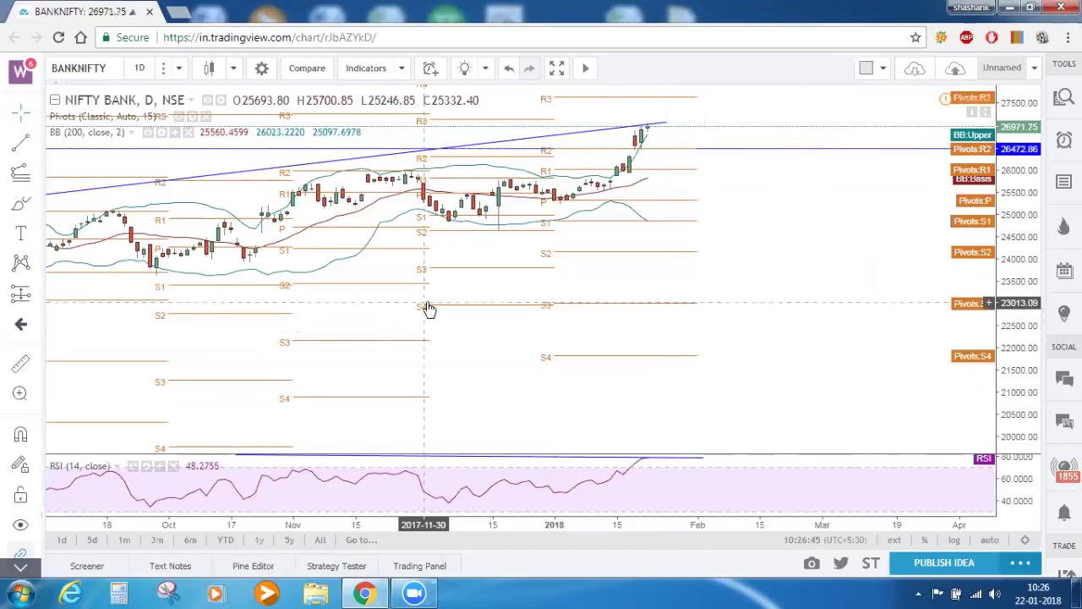
Switch the BANKNIFTY chart to the 1 hour interval and restore the RSI pane below the price.
{"action": "left_click", "coordinate": [141, 69]}
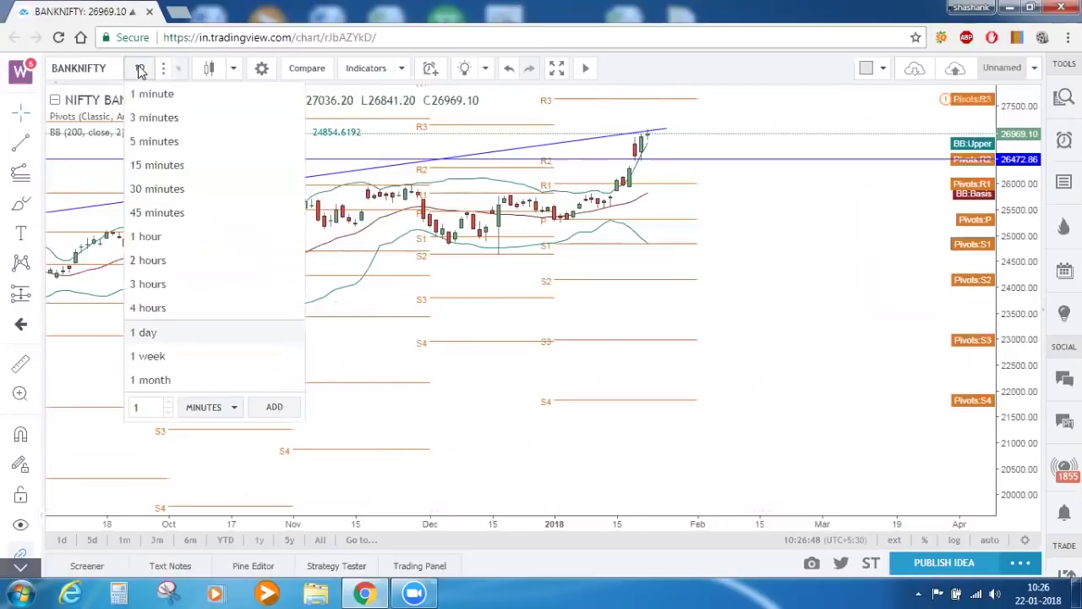
{"action": "left_click", "coordinate": [146, 237]}
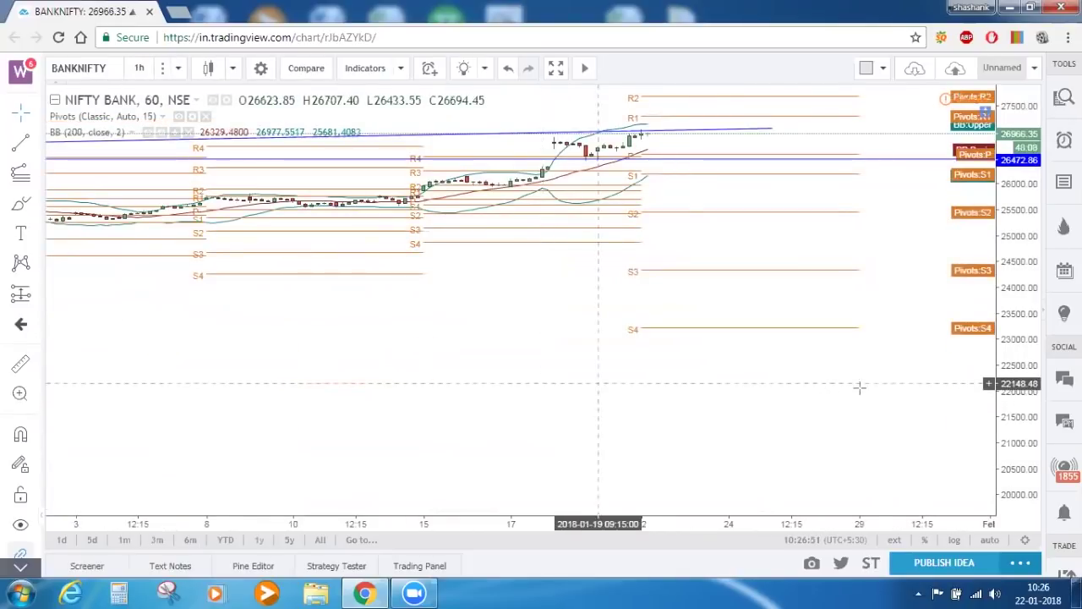
{"action": "left_click_drag", "start_coordinate": [918, 360], "coordinate": [849, 432]}
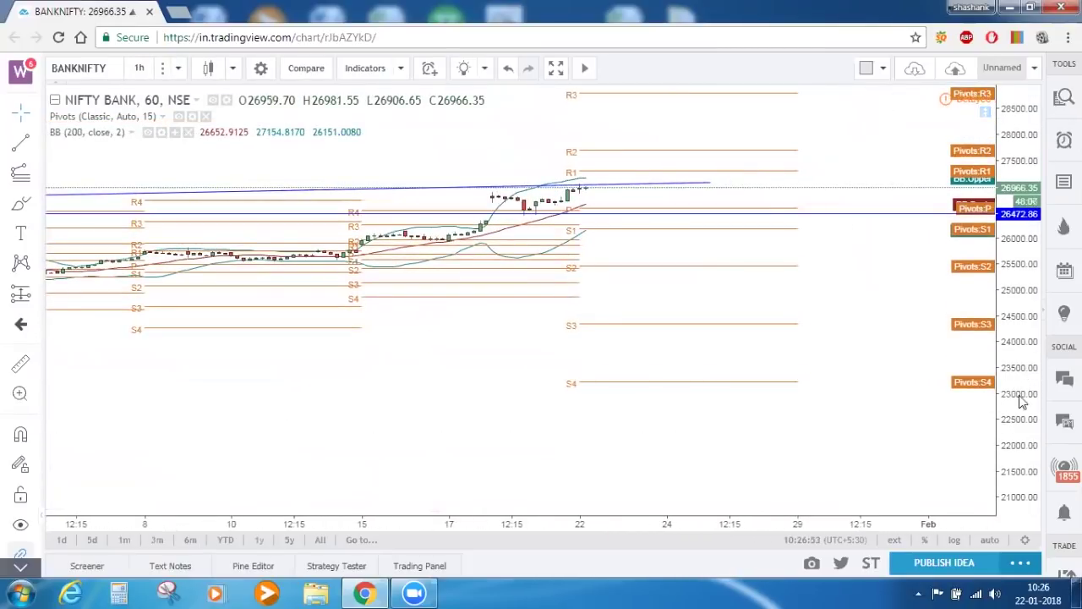
{"action": "left_click_drag", "start_coordinate": [1033, 291], "coordinate": [1032, 244]}
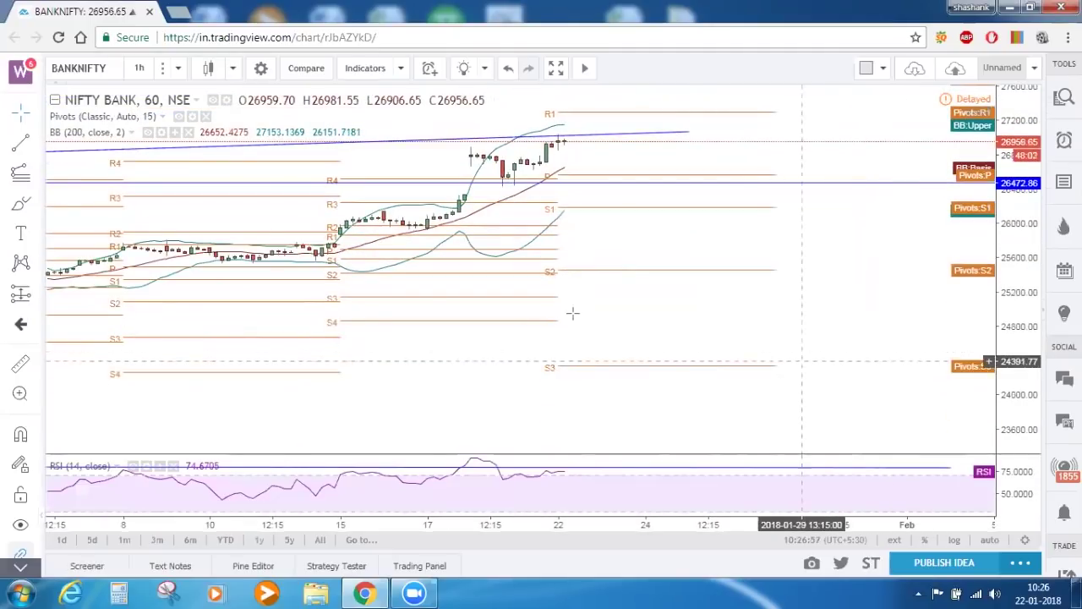
Remove all drawing tools from the hourly chart while keeping the indicators.
{"action": "right_click", "coordinate": [607, 316]}
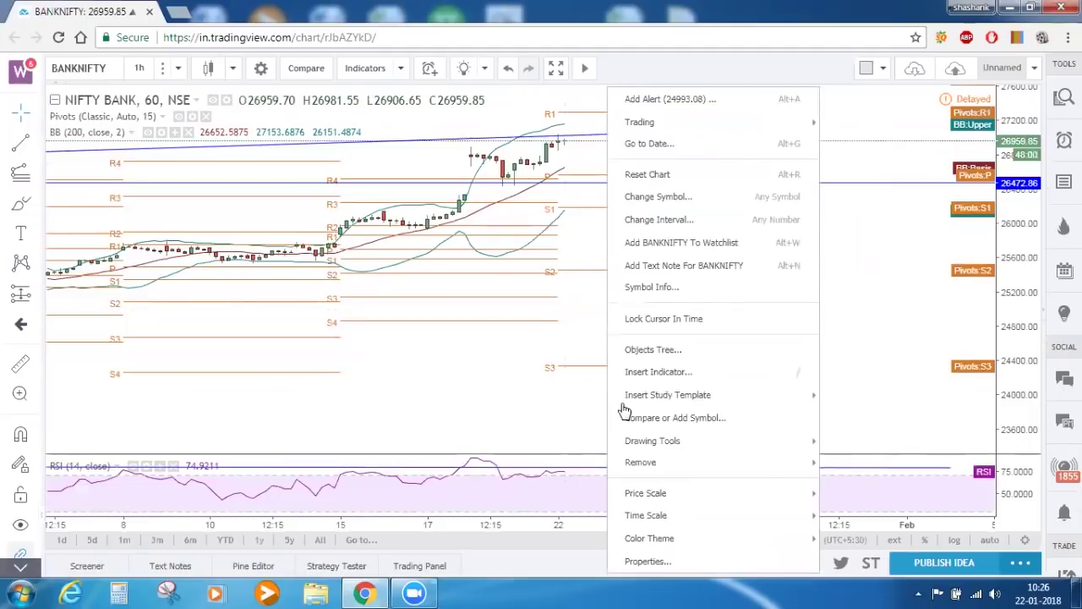
{"action": "mouse_move", "coordinate": [813, 463]}
{"action": "left_click", "coordinate": [843, 488]}
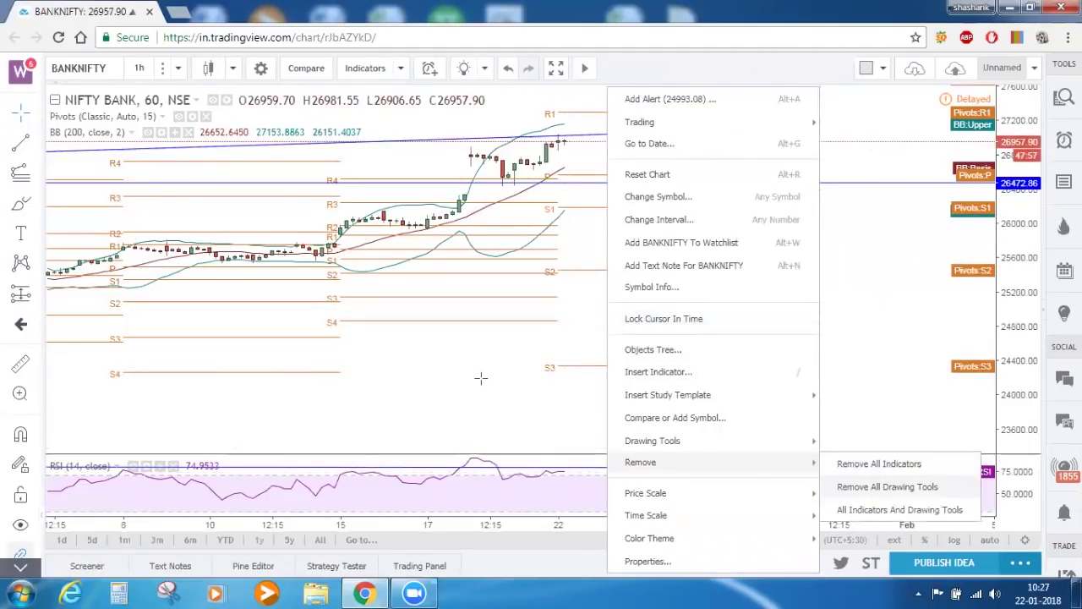
Draw a trend line across the hourly price highs of 18 and 22 January 2018 and a matching one across the RSI peaks.
{"action": "left_click", "coordinate": [23, 145]}
{"action": "left_click", "coordinate": [464, 152]}
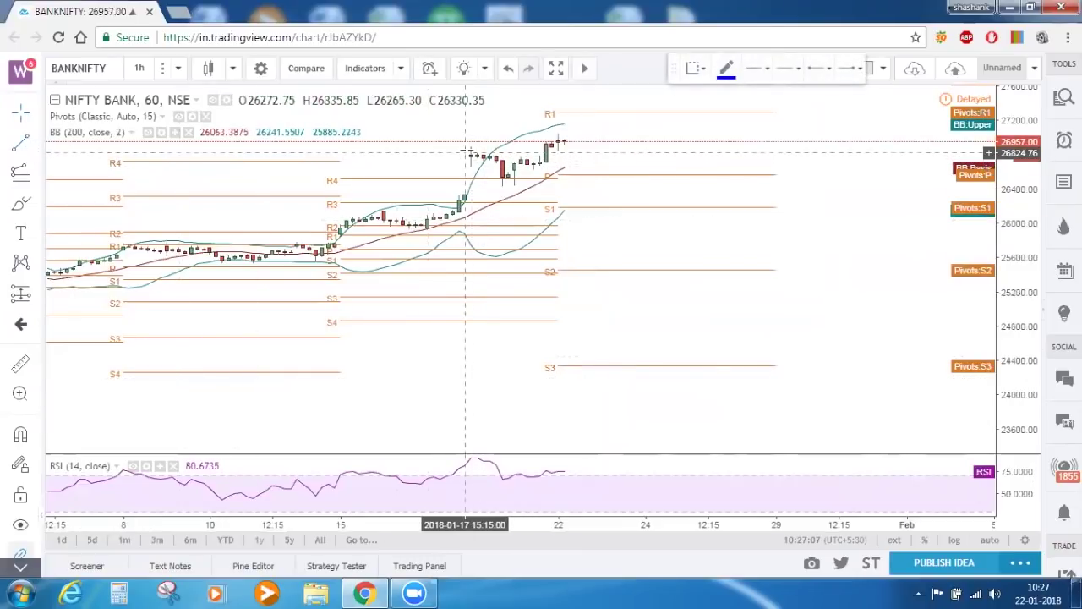
{"action": "left_click", "coordinate": [570, 131]}
{"action": "left_click", "coordinate": [461, 413]}
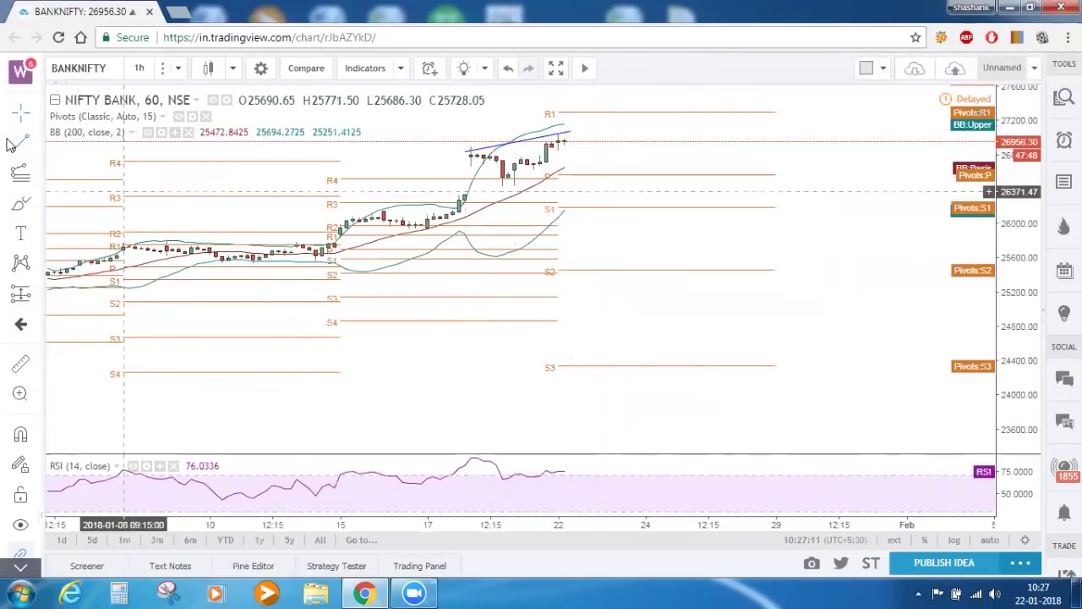
{"action": "left_click", "coordinate": [471, 459]}
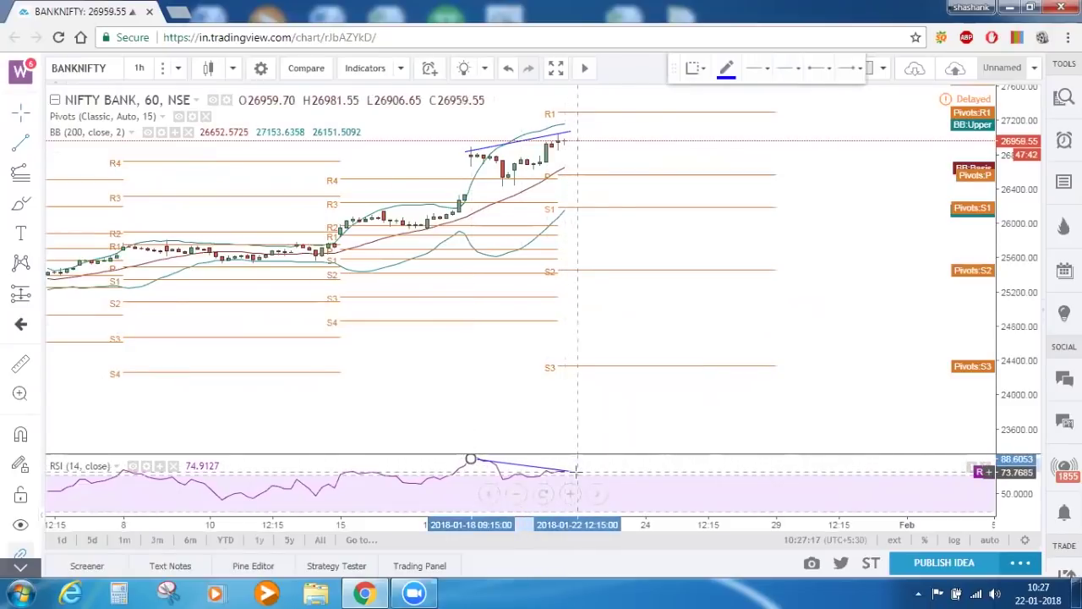
{"action": "left_click", "coordinate": [574, 471]}
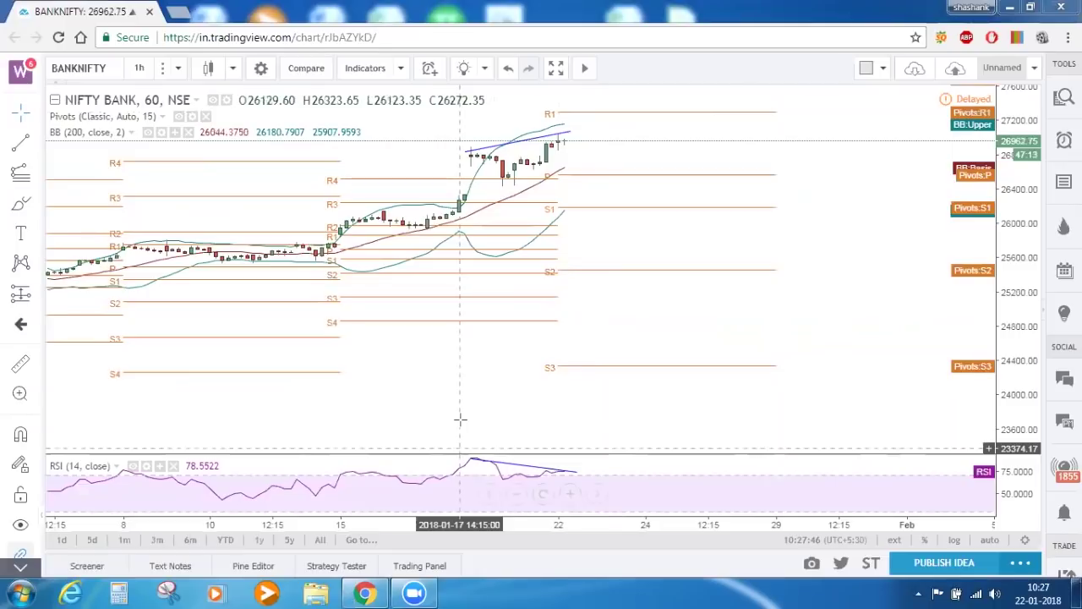
Place horizontal lines at the low and high of the first 22 January hourly candle, at 26853.83 and 27035.22.
{"action": "scroll", "coordinate": [884, 391], "scroll_direction": "up", "scroll_amount": 2}
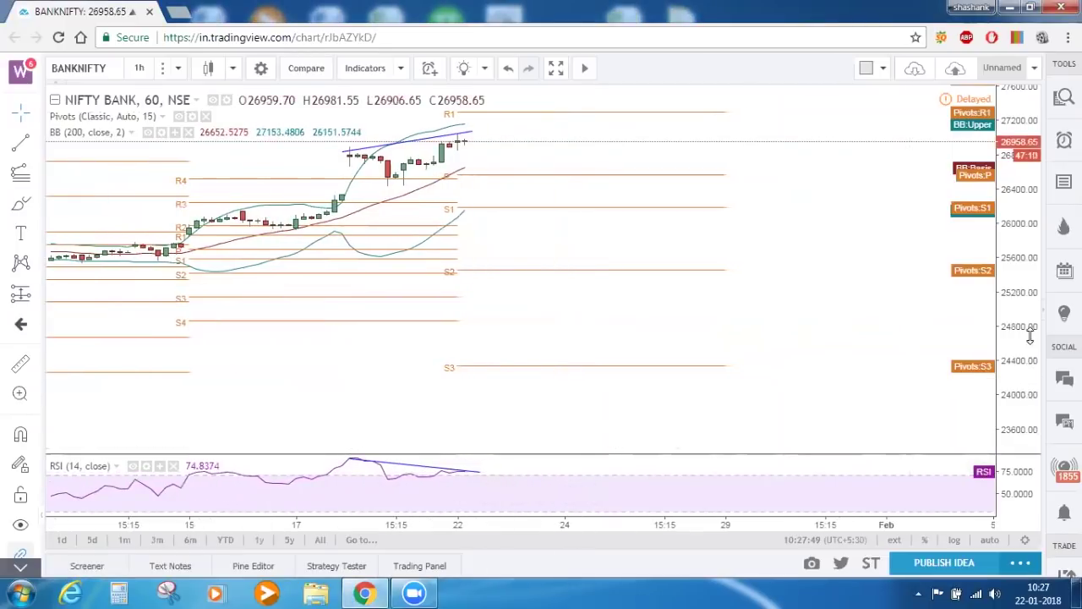
{"action": "left_click_drag", "start_coordinate": [1029, 336], "coordinate": [1026, 309]}
{"action": "left_click_drag", "start_coordinate": [680, 258], "coordinate": [735, 358]}
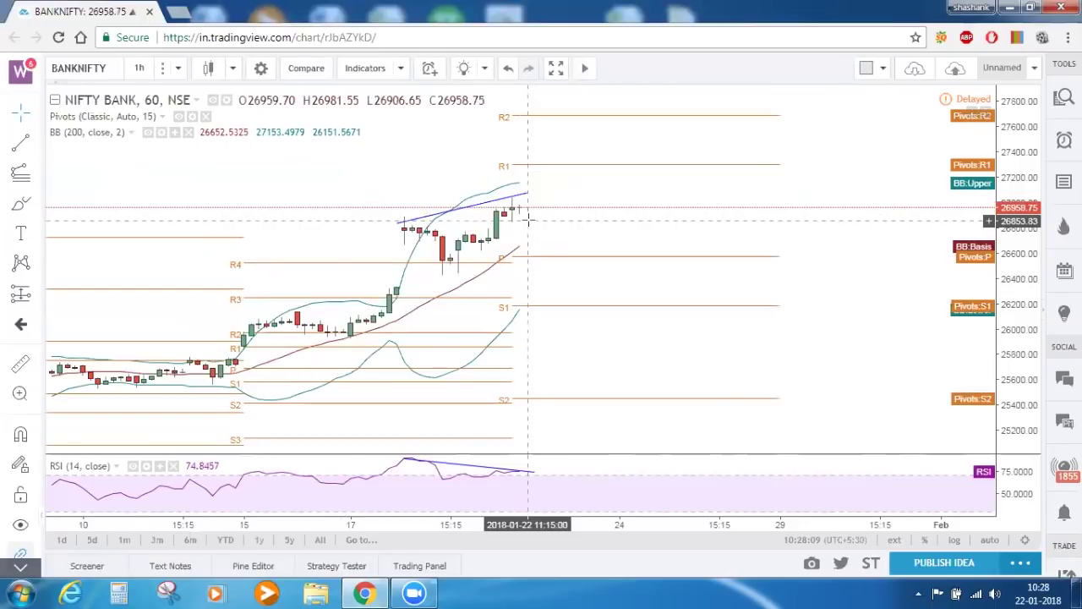
{"action": "left_click", "coordinate": [528, 220]}
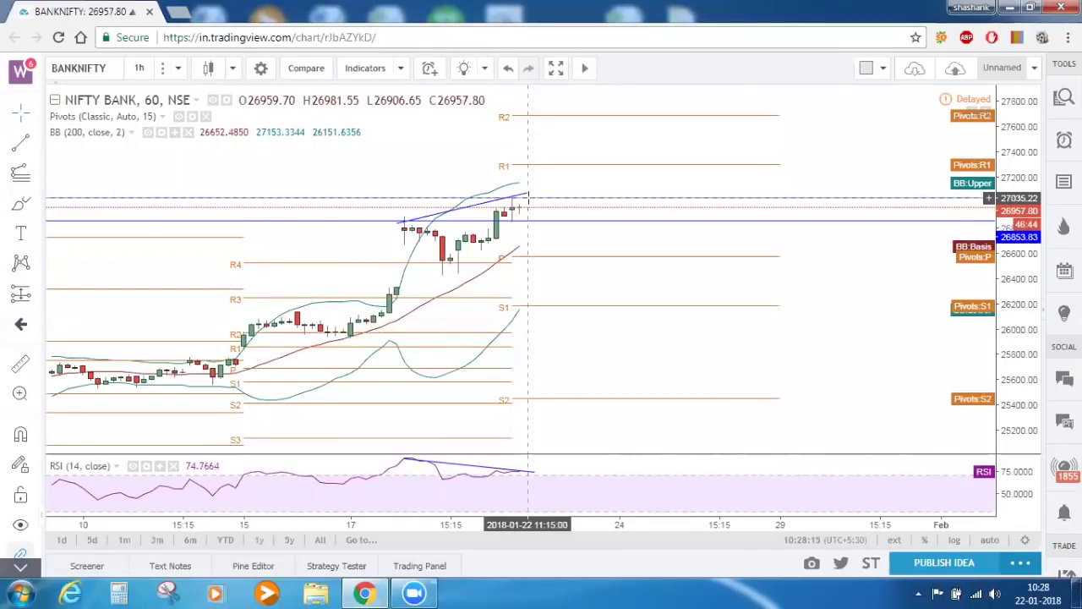
{"action": "left_click", "coordinate": [528, 198]}
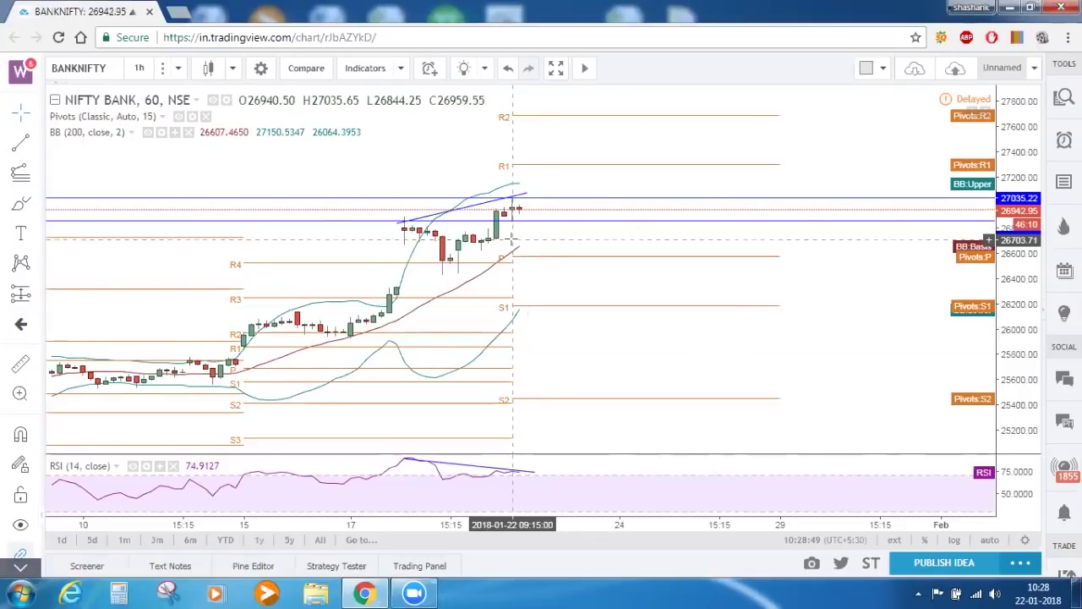
Switch the BANKNIFTY chart to the 15 minute interval and enlarge the recent candles.
{"action": "left_click", "coordinate": [138, 68]}
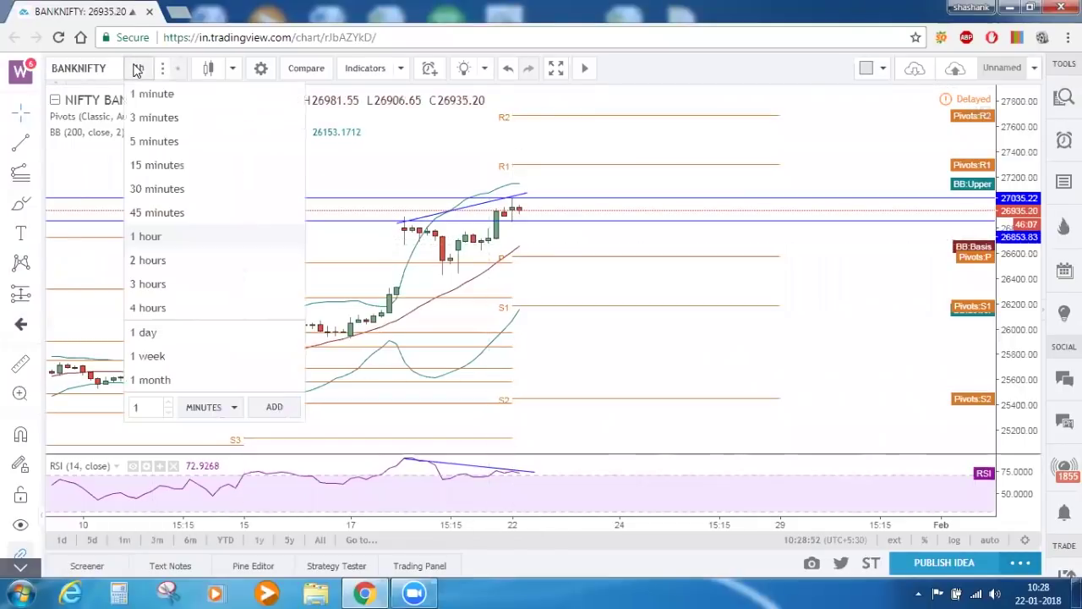
{"action": "left_click", "coordinate": [149, 165]}
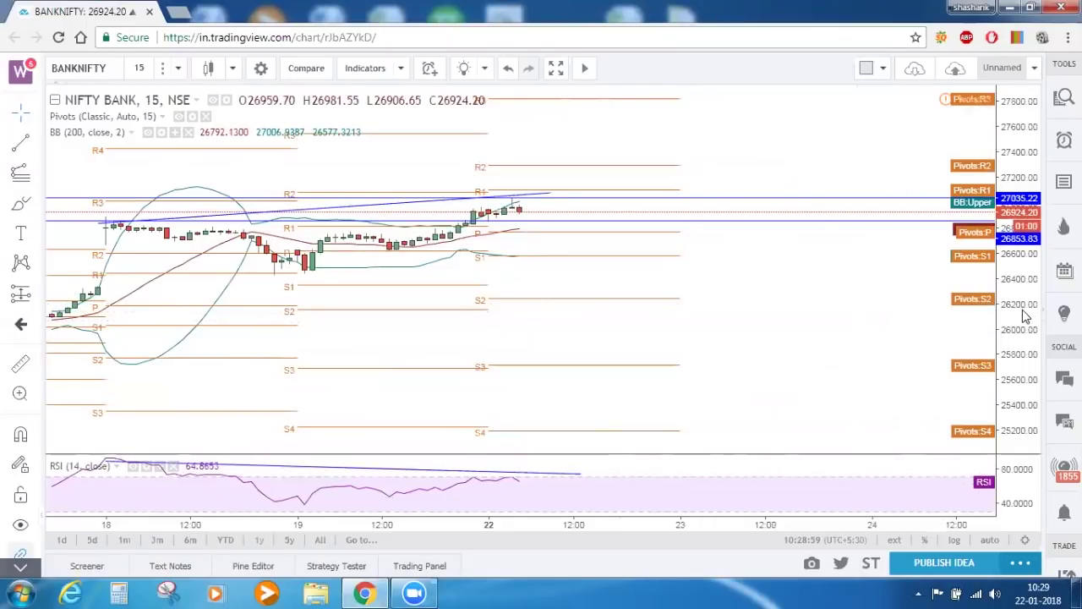
{"action": "left_click_drag", "start_coordinate": [1014, 353], "coordinate": [741, 333]}
{"action": "left_click_drag", "start_coordinate": [833, 350], "coordinate": [933, 347]}
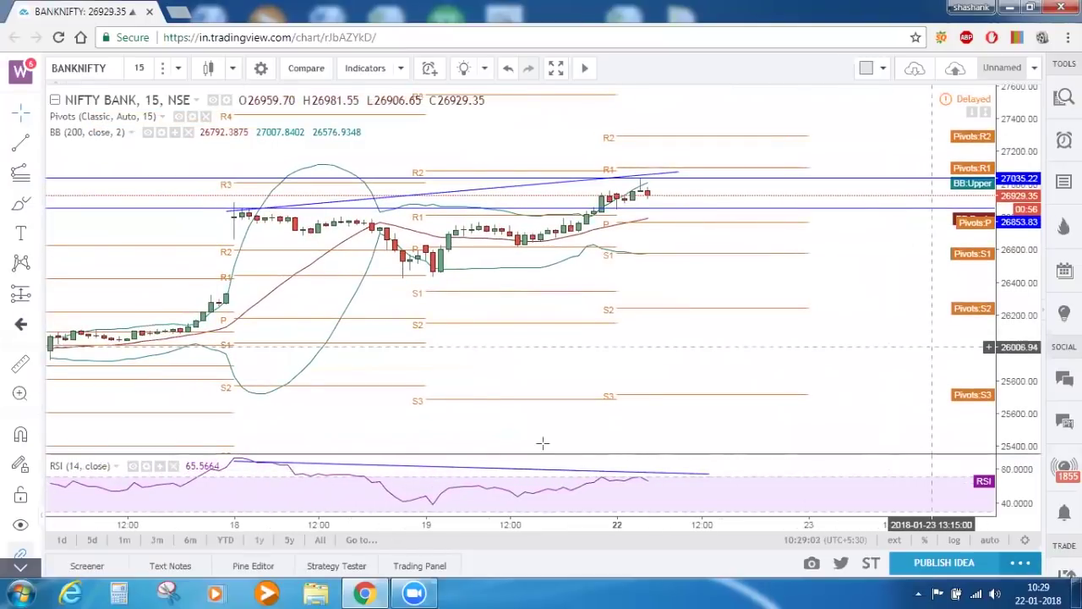
Move the RSI trend line's ends to fit the 15 minute RSI peaks, with the start at about 93.34 and the end at about 67.69.
{"action": "left_click_drag", "start_coordinate": [235, 464], "coordinate": [234, 457]}
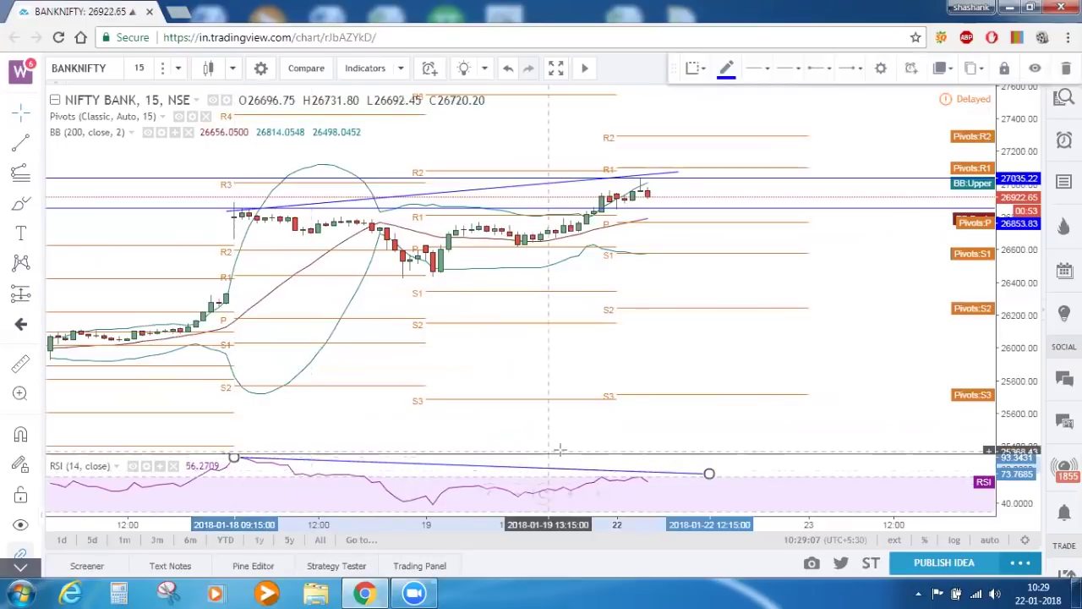
{"action": "left_click_drag", "start_coordinate": [709, 474], "coordinate": [710, 479]}
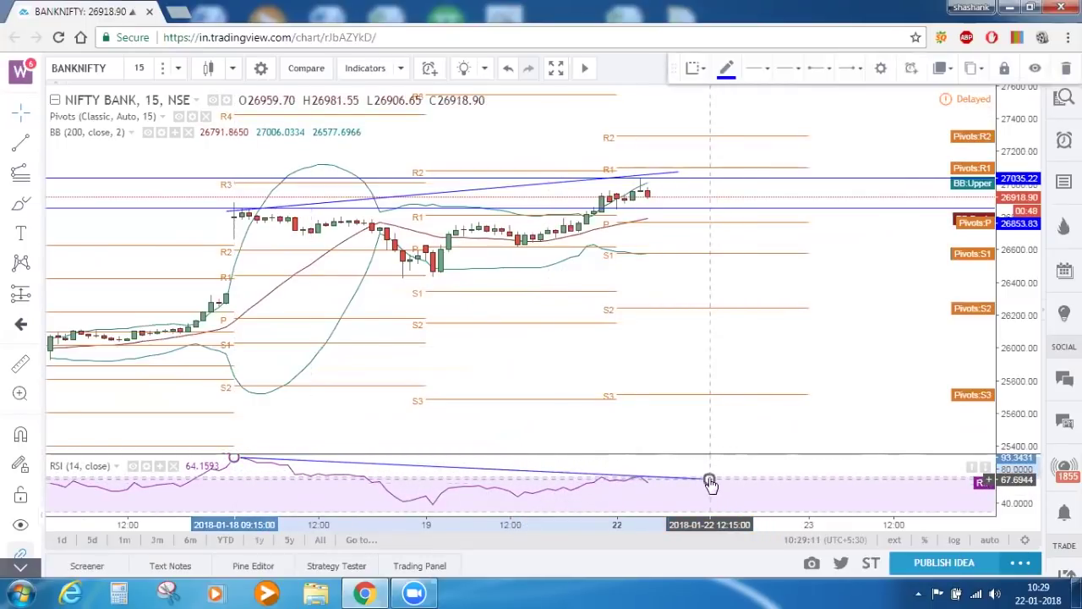
{"action": "left_click", "coordinate": [738, 362]}
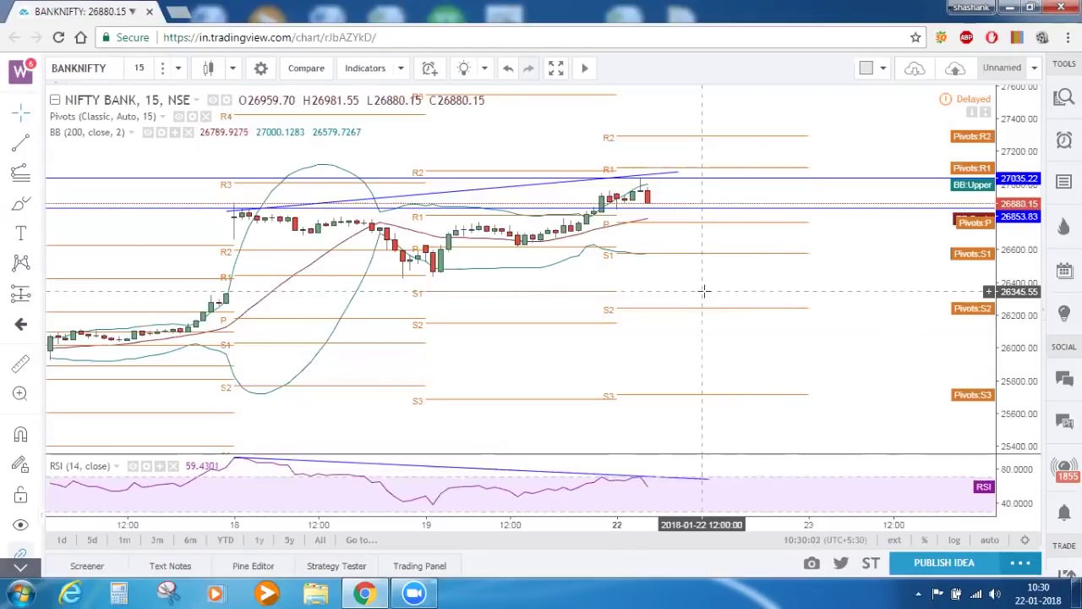
Load the JUSTDIAL stock chart and switch it to the 1 day interval.
{"action": "type", "text": "JUST"}
{"action": "key", "text": "Return"}
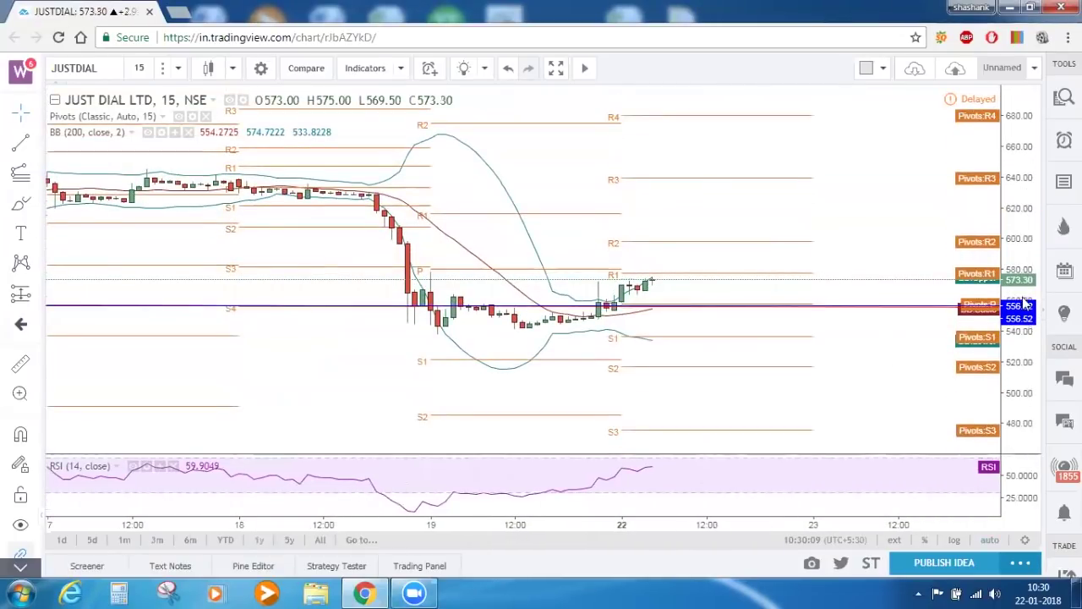
{"action": "left_click", "coordinate": [140, 68]}
{"action": "left_click", "coordinate": [154, 337]}
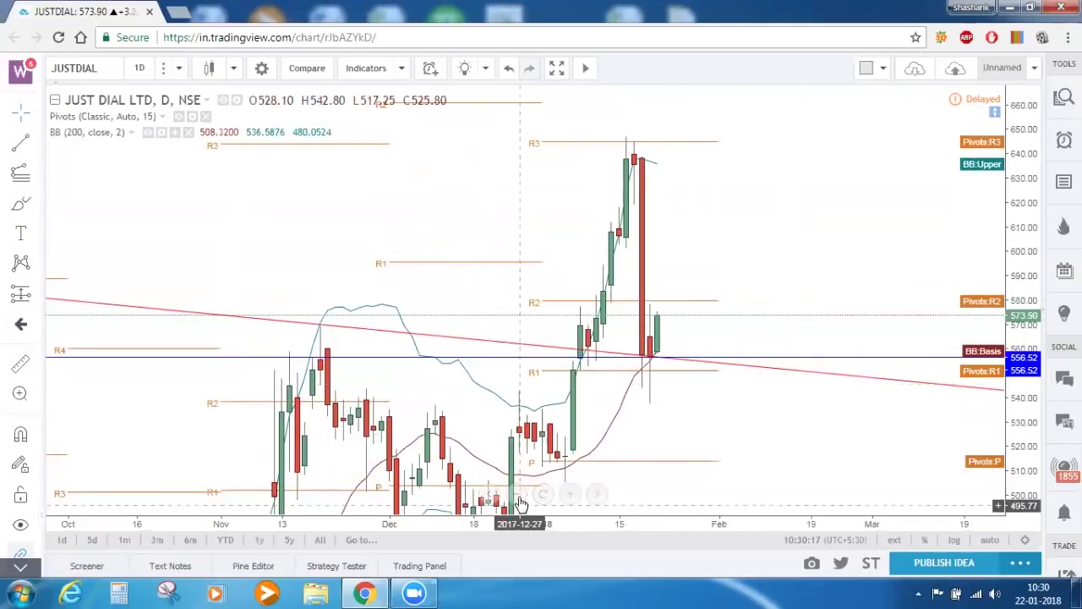
Review JUSTDIAL's daily price history along the falling trend line from the March 2017 high and the horizontal line at 556.52.
{"action": "scroll", "coordinate": [514, 502], "scroll_direction": "down", "scroll_amount": 3}
{"action": "left_click_drag", "start_coordinate": [1027, 385], "coordinate": [1033, 431]}
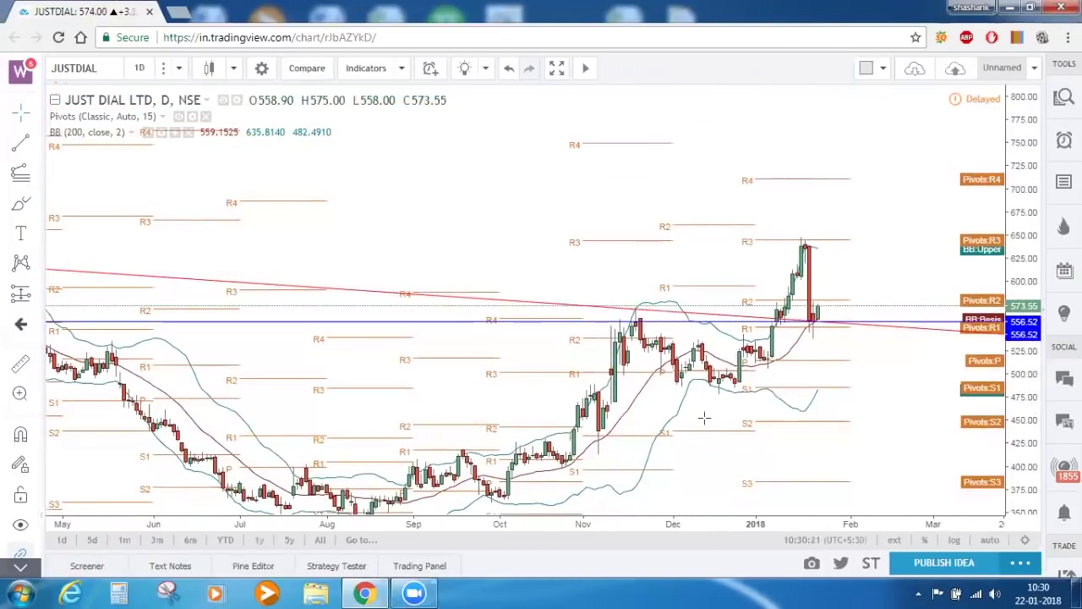
{"action": "left_click", "coordinate": [518, 494]}
{"action": "scroll", "coordinate": [777, 176], "scroll_direction": "down", "scroll_amount": 5}
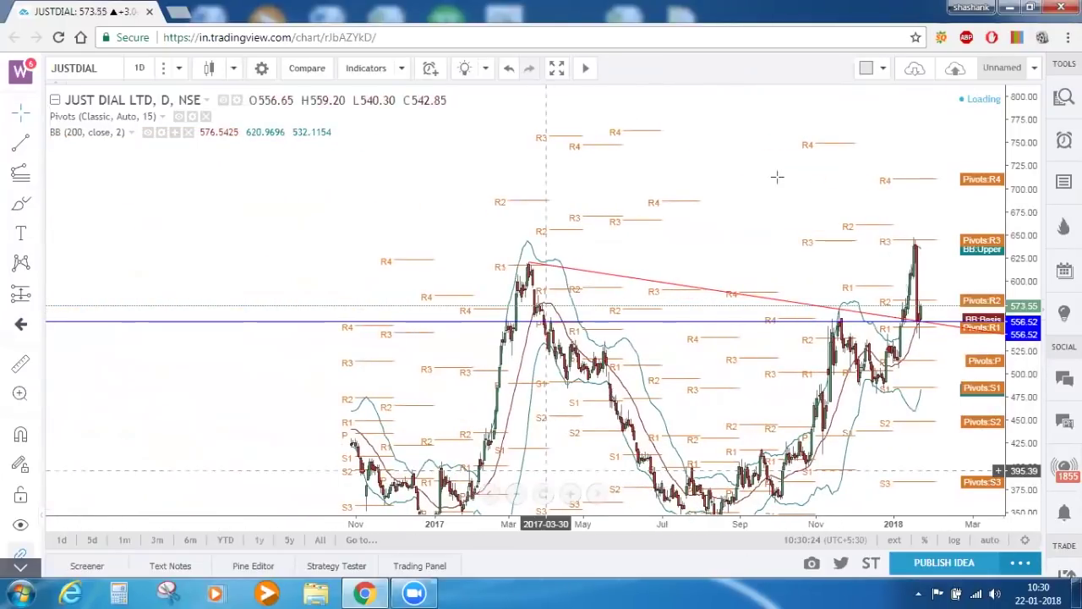
{"action": "left_click_drag", "start_coordinate": [594, 138], "coordinate": [579, 133]}
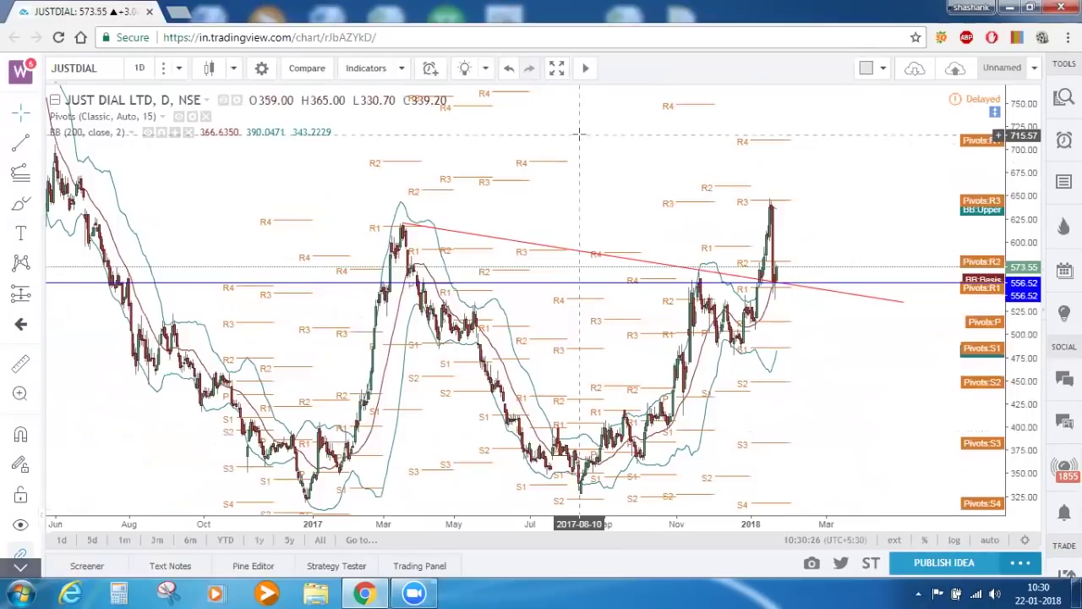
{"action": "left_click", "coordinate": [405, 225]}
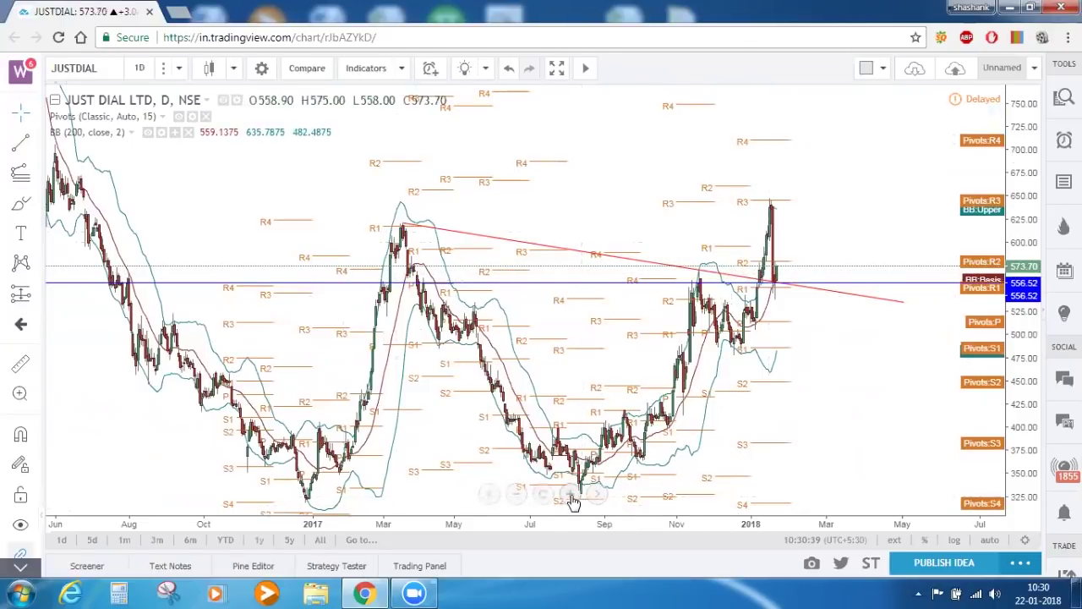
Examine the November 2017 highs and January 2018 candles around the crossing of JUSTDIAL's falling trend line and horizontal line.
{"action": "left_click", "coordinate": [571, 497]}
{"action": "left_click", "coordinate": [571, 498]}
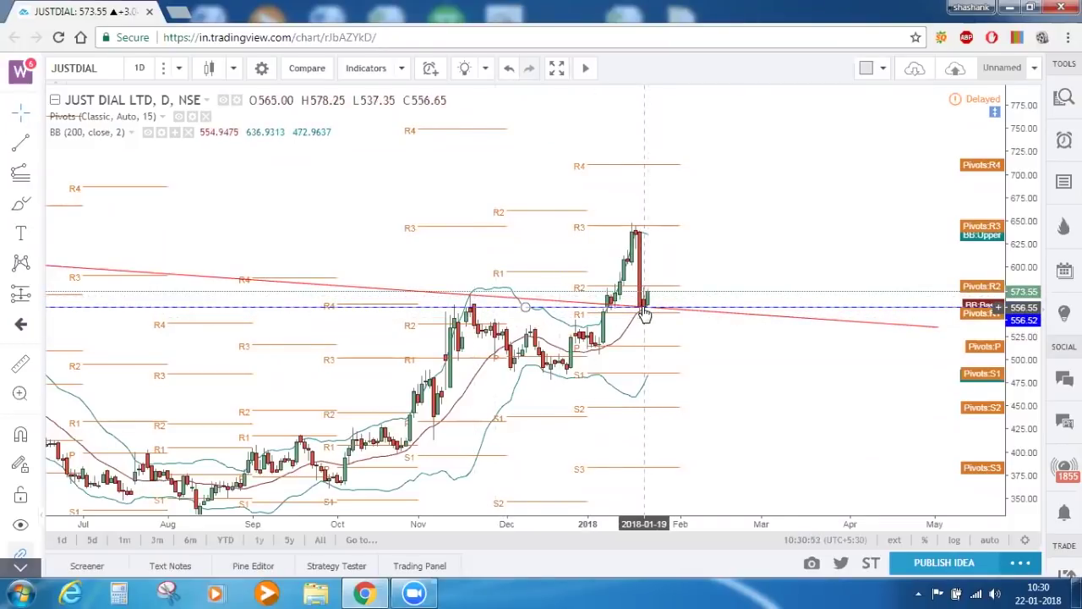
{"action": "left_click", "coordinate": [517, 495]}
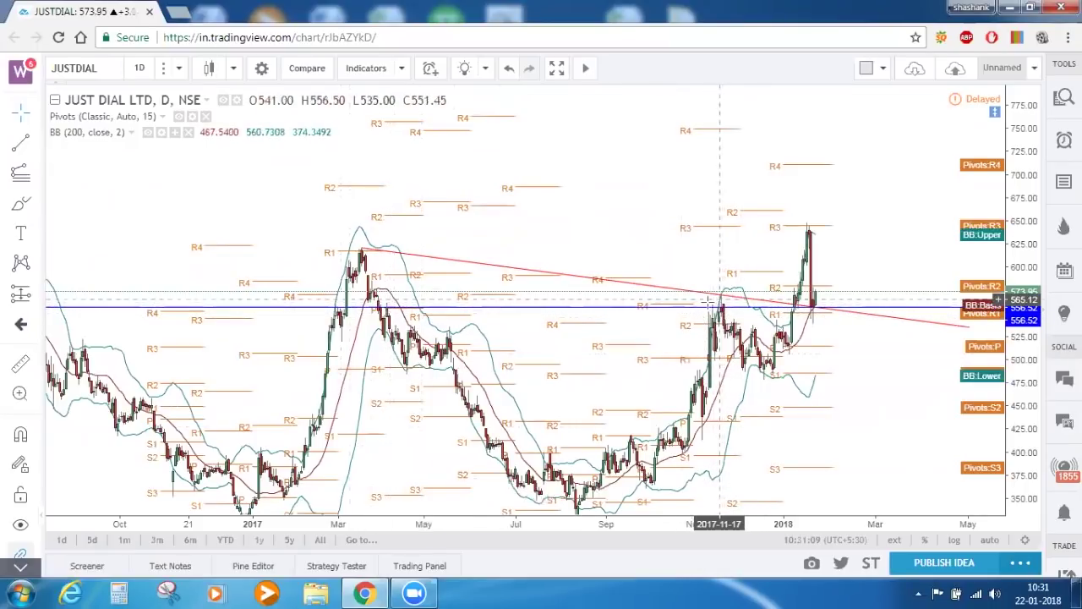
{"action": "left_click", "coordinate": [817, 309]}
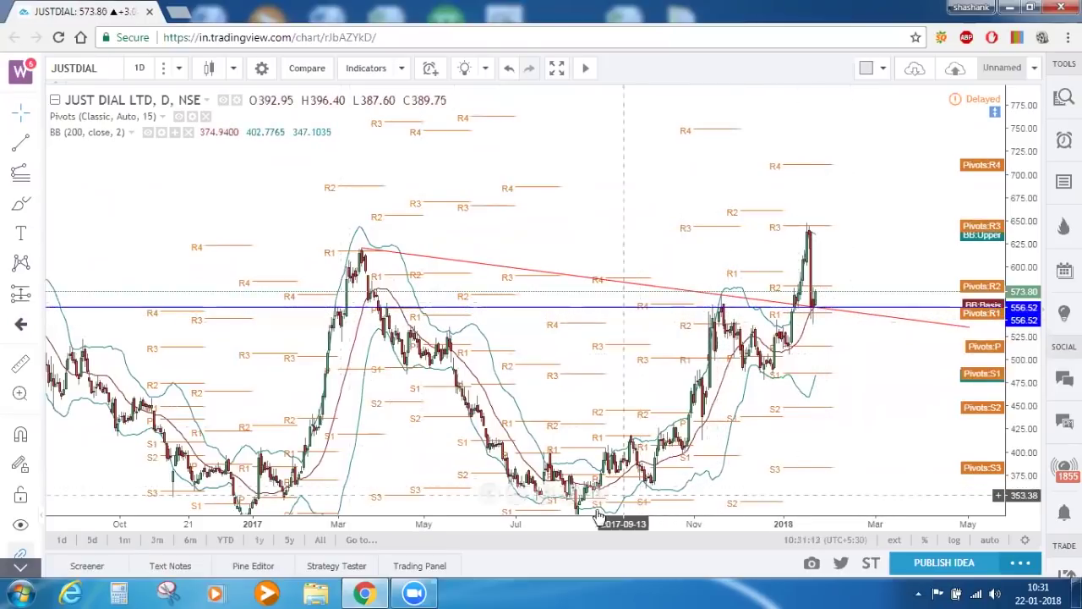
{"action": "left_click", "coordinate": [571, 493]}
{"action": "left_click", "coordinate": [571, 492]}
{"action": "left_click", "coordinate": [571, 493]}
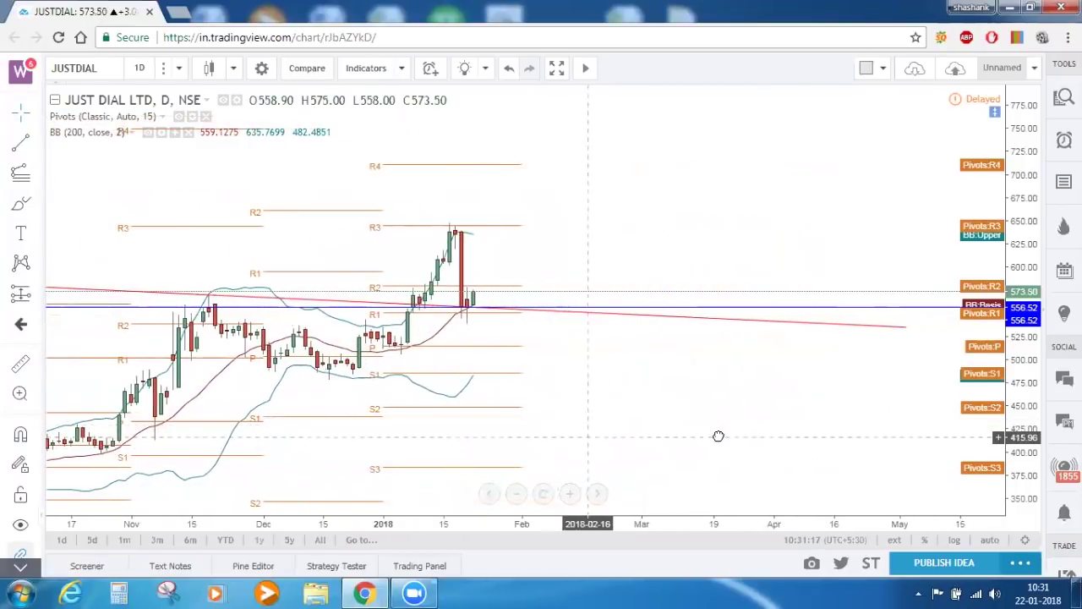
Load the UPL stock chart on the 1 day interval.
{"action": "scroll", "coordinate": [720, 431], "scroll_direction": "left", "scroll_amount": 5}
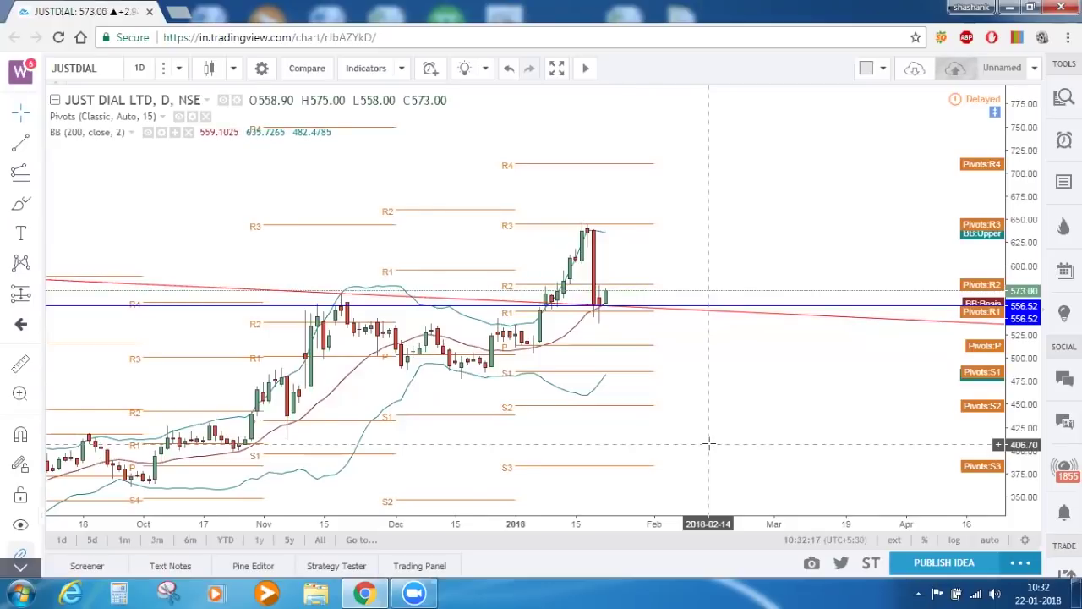
{"action": "type", "text": "UPL"}
{"action": "key", "text": "Return"}
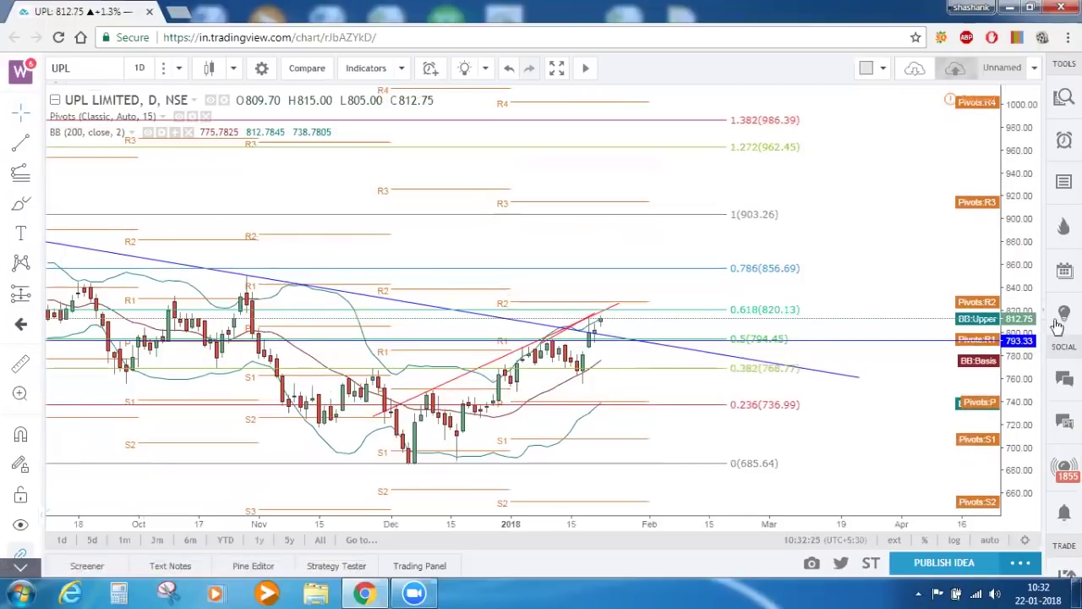
{"action": "left_click_drag", "start_coordinate": [1016, 392], "coordinate": [1028, 328]}
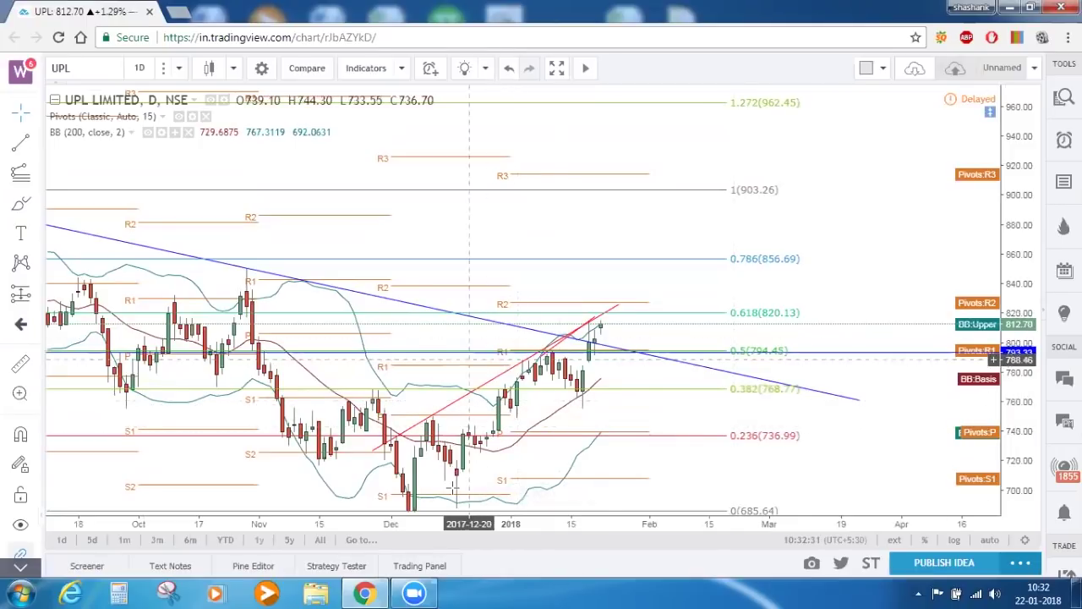
Examine UPL's falling blue trend line from the 31 July 2017 high to where the January 2018 candles cross it.
{"action": "mouse_move", "coordinate": [524, 491]}
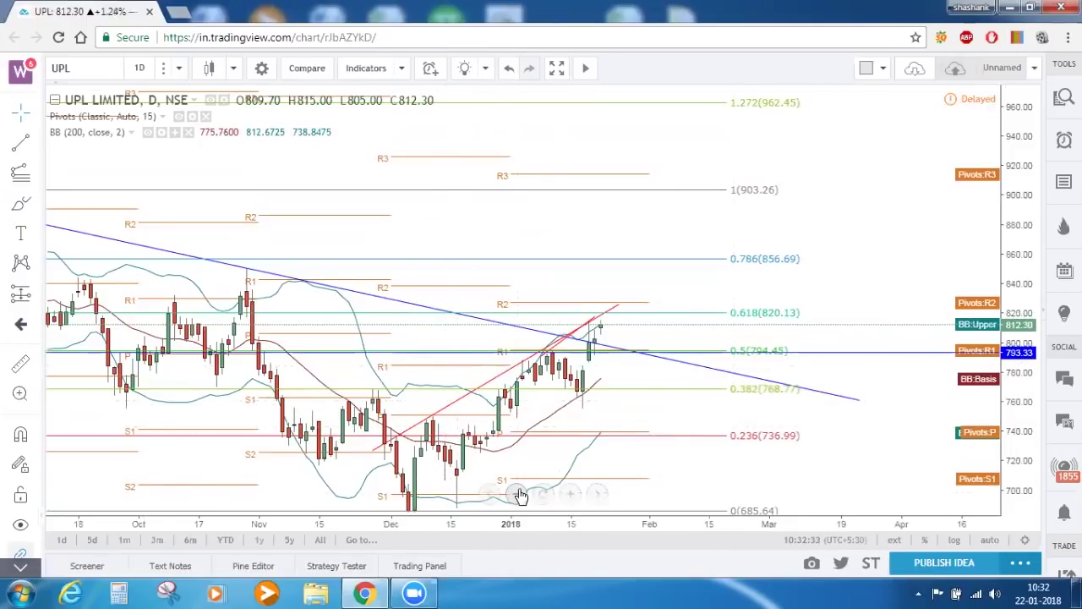
{"action": "left_click", "coordinate": [518, 493]}
{"action": "left_click", "coordinate": [518, 493]}
{"action": "left_click", "coordinate": [517, 493]}
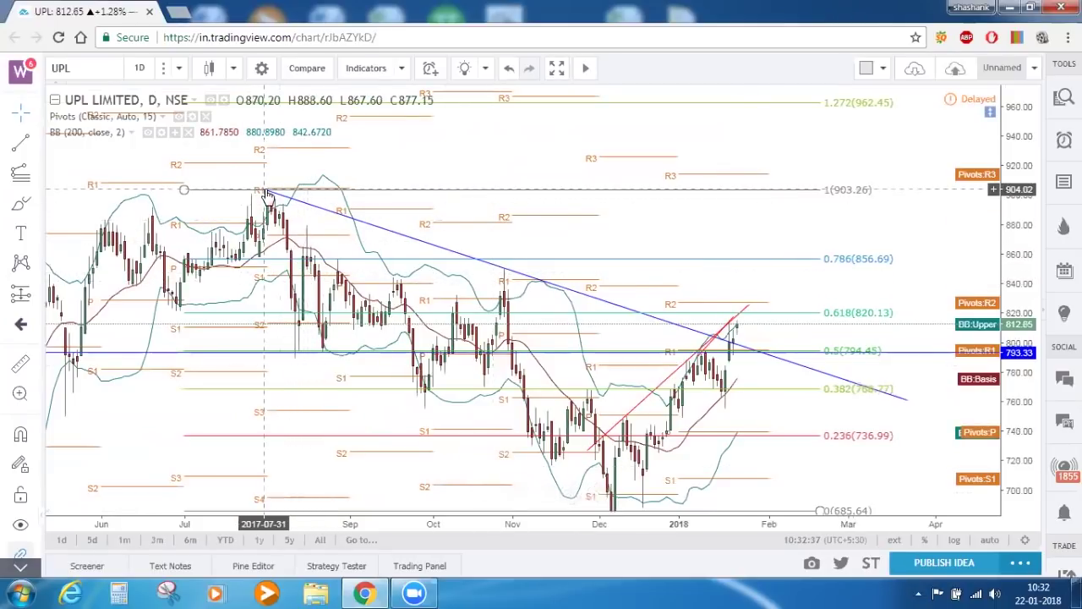
{"action": "left_click", "coordinate": [502, 268]}
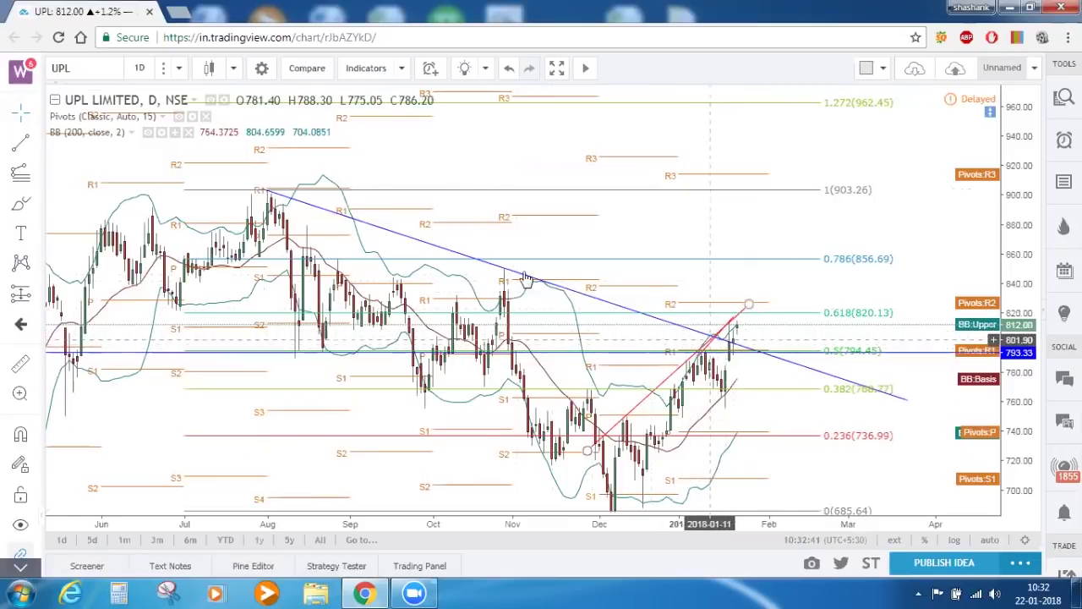
{"action": "left_click", "coordinate": [756, 256]}
{"action": "left_click_drag", "start_coordinate": [756, 256], "coordinate": [589, 337]}
{"action": "left_click", "coordinate": [590, 333]}
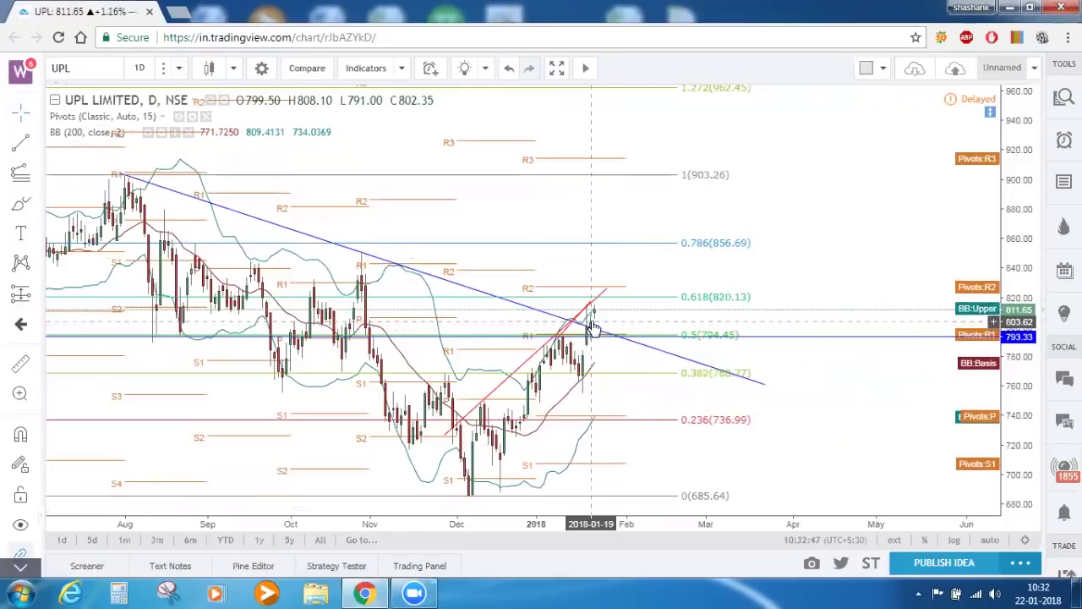
{"action": "left_click", "coordinate": [597, 326]}
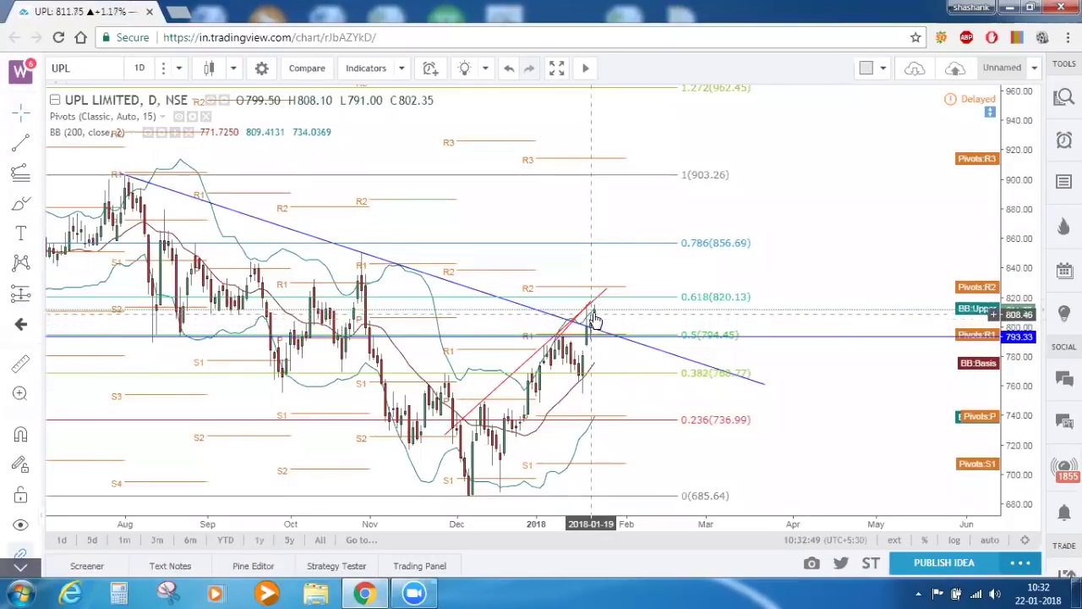
Examine the rising red trend lines along UPL's January 2018 highs, selecting the short line between 8 and 19 January.
{"action": "scroll", "coordinate": [570, 498], "scroll_direction": "up", "scroll_amount": 5}
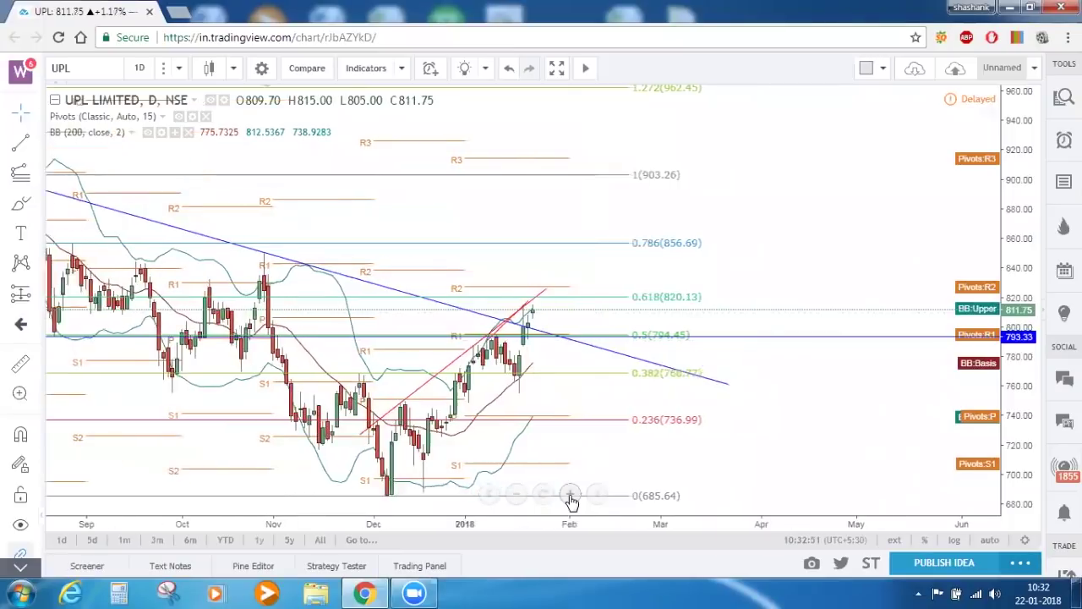
{"action": "scroll", "coordinate": [619, 387], "scroll_direction": "left", "scroll_amount": 5}
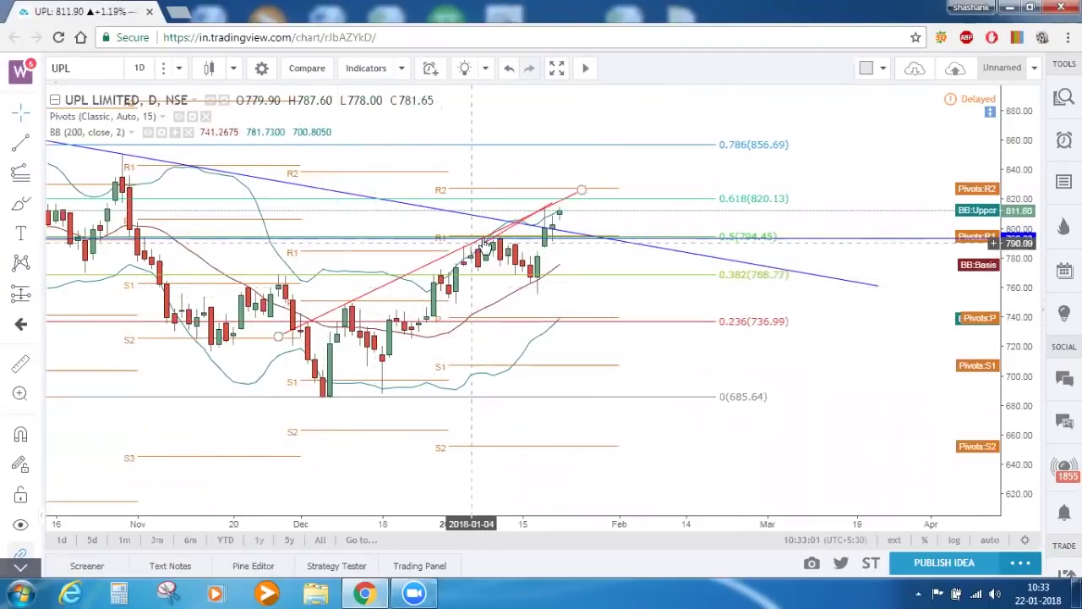
{"action": "left_click_drag", "start_coordinate": [555, 205], "coordinate": [489, 244]}
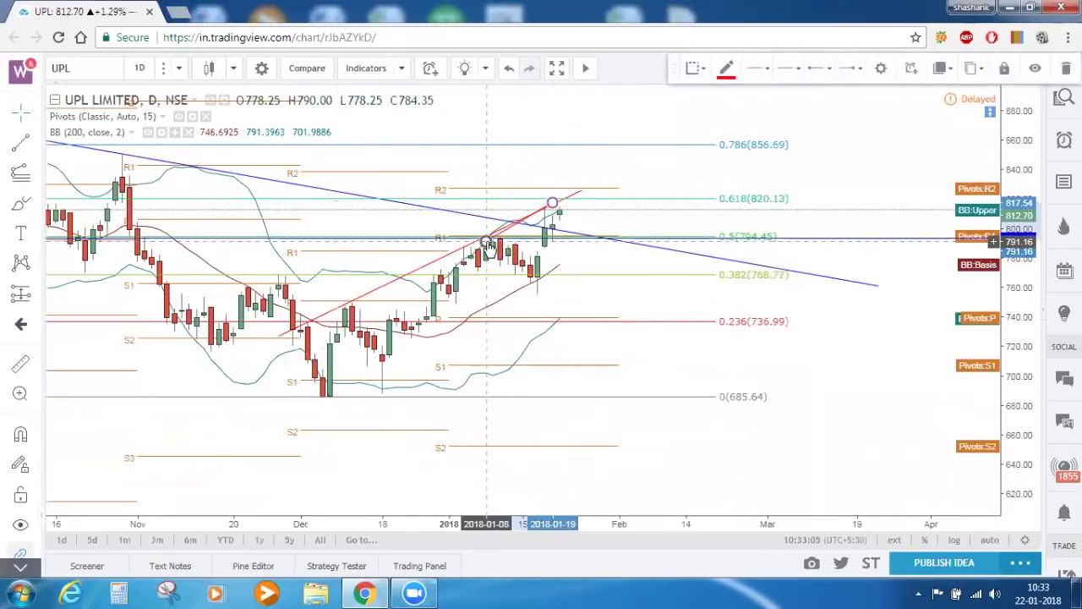
{"action": "left_click", "coordinate": [490, 242]}
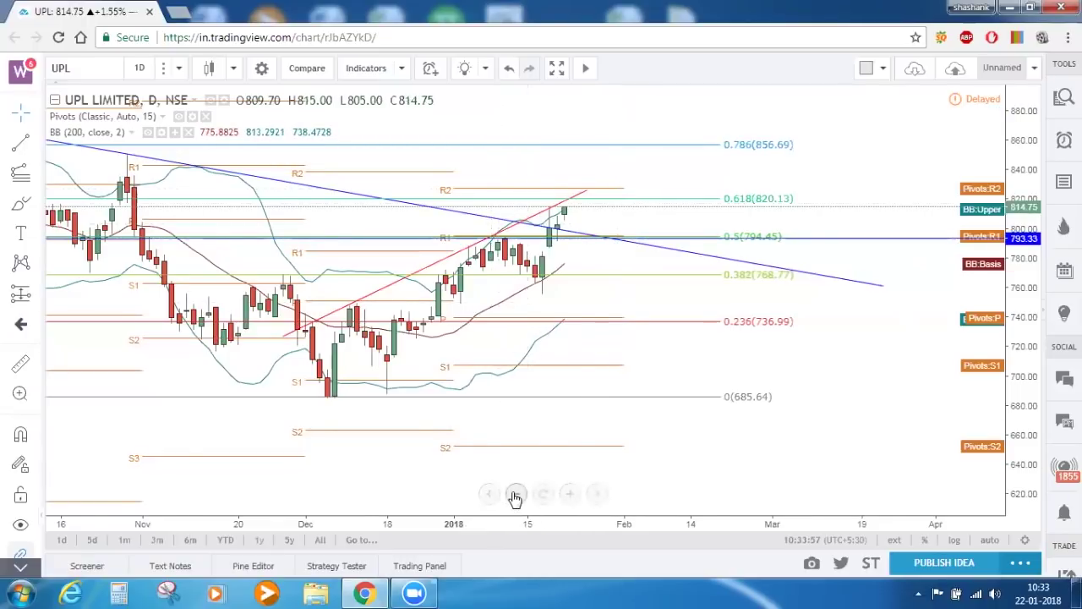
Hide the Pivots indicator and review UPL's daily price history since March 2017 against the Fibonacci retracement levels.
{"action": "left_click", "coordinate": [515, 495]}
{"action": "left_click", "coordinate": [515, 496]}
{"action": "left_click", "coordinate": [515, 495]}
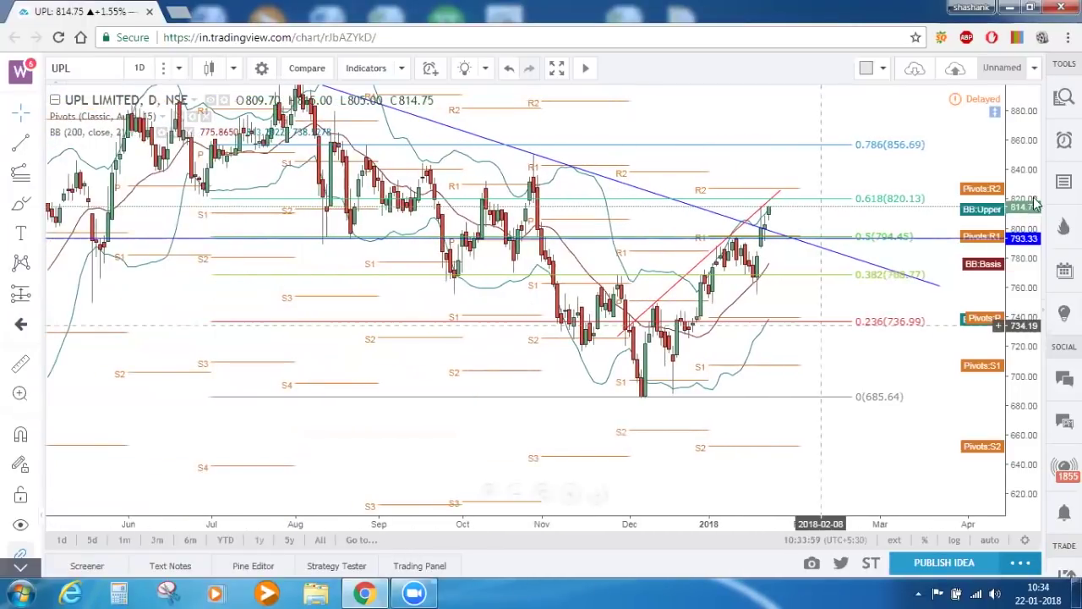
{"action": "left_click_drag", "start_coordinate": [1027, 175], "coordinate": [1025, 414]}
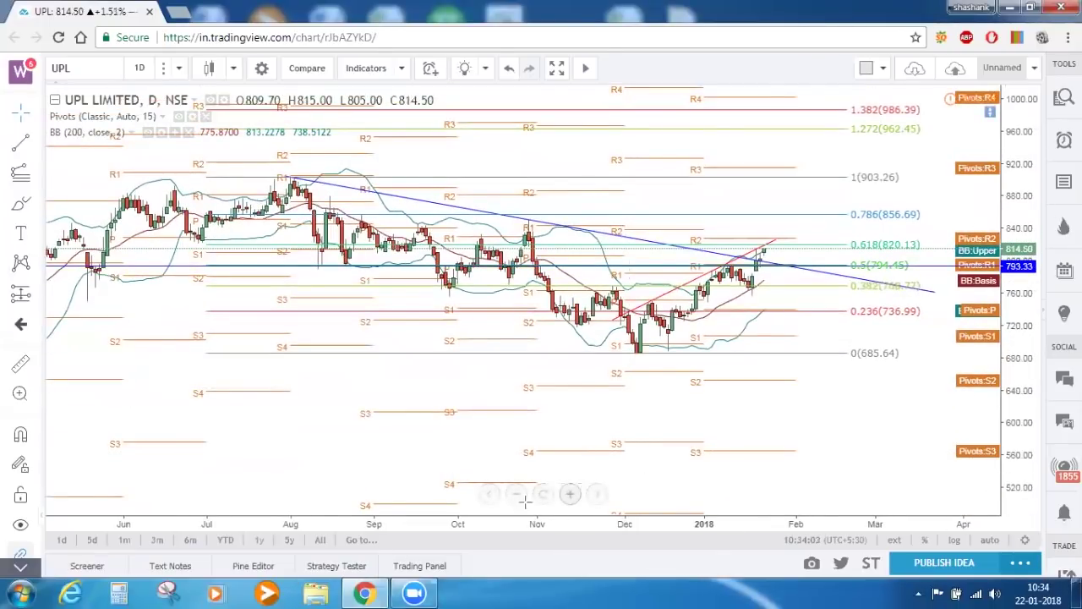
{"action": "left_click", "coordinate": [515, 496]}
{"action": "left_click", "coordinate": [515, 495]}
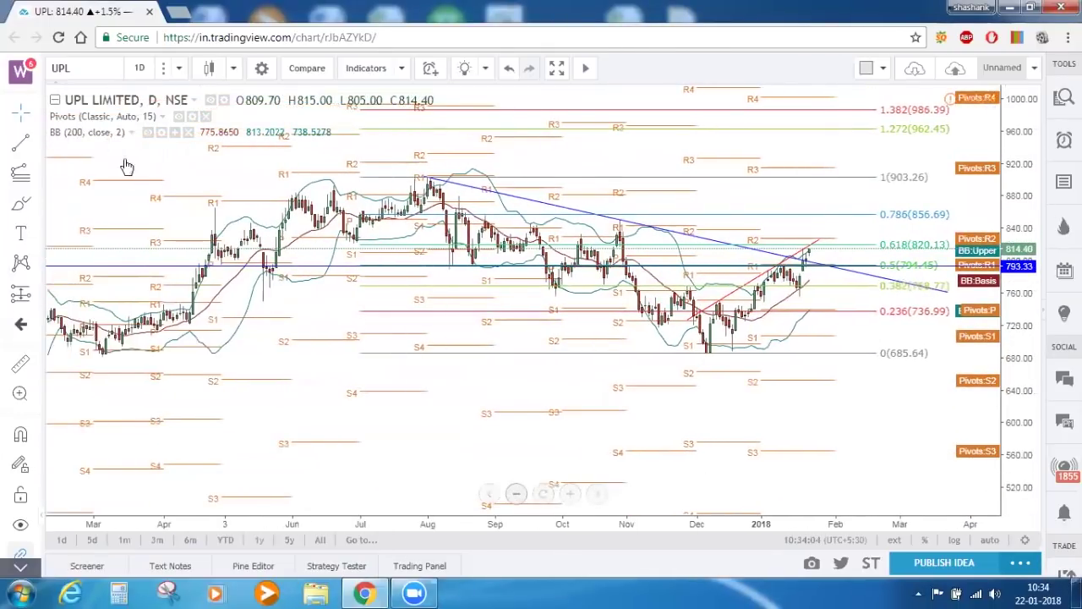
{"action": "left_click", "coordinate": [178, 116]}
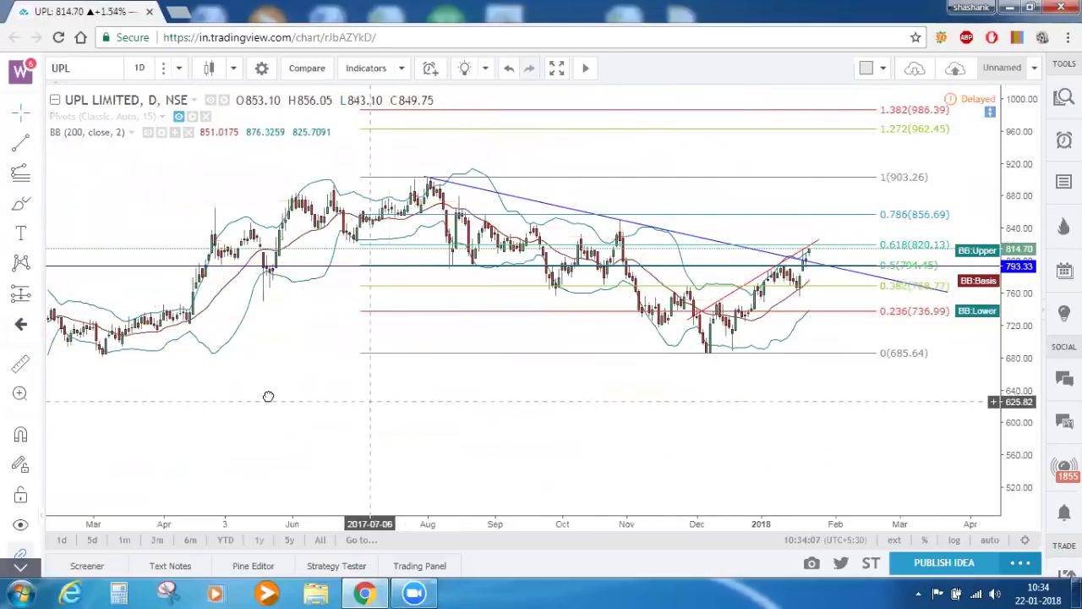
{"action": "left_click_drag", "start_coordinate": [268, 397], "coordinate": [228, 396]}
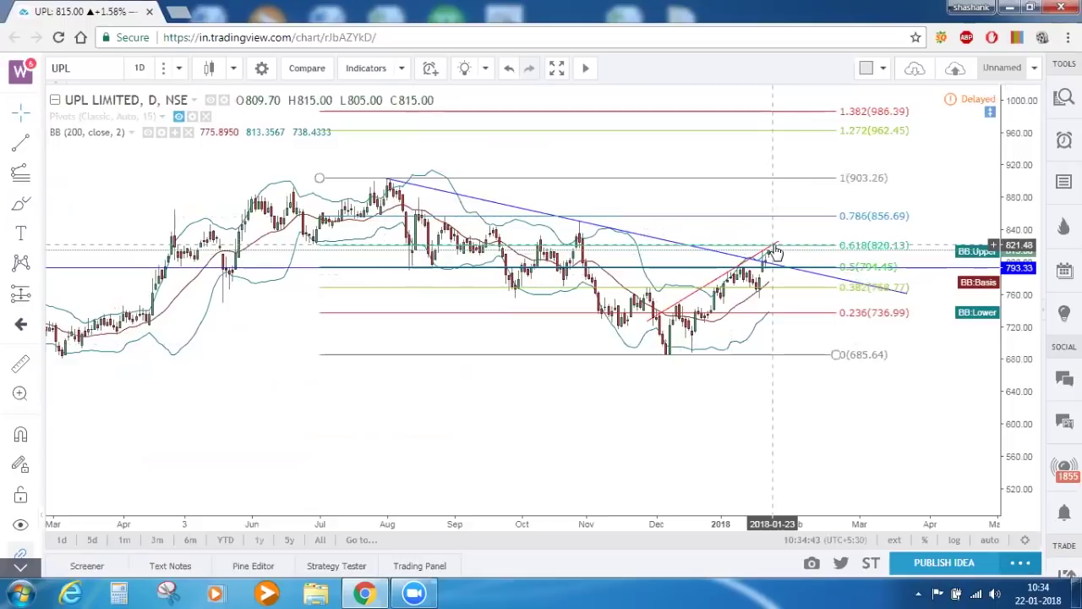
Show the Pivots indicator again and inspect UPL's candles from October 2017 to January 2018.
{"action": "left_click", "coordinate": [179, 116]}
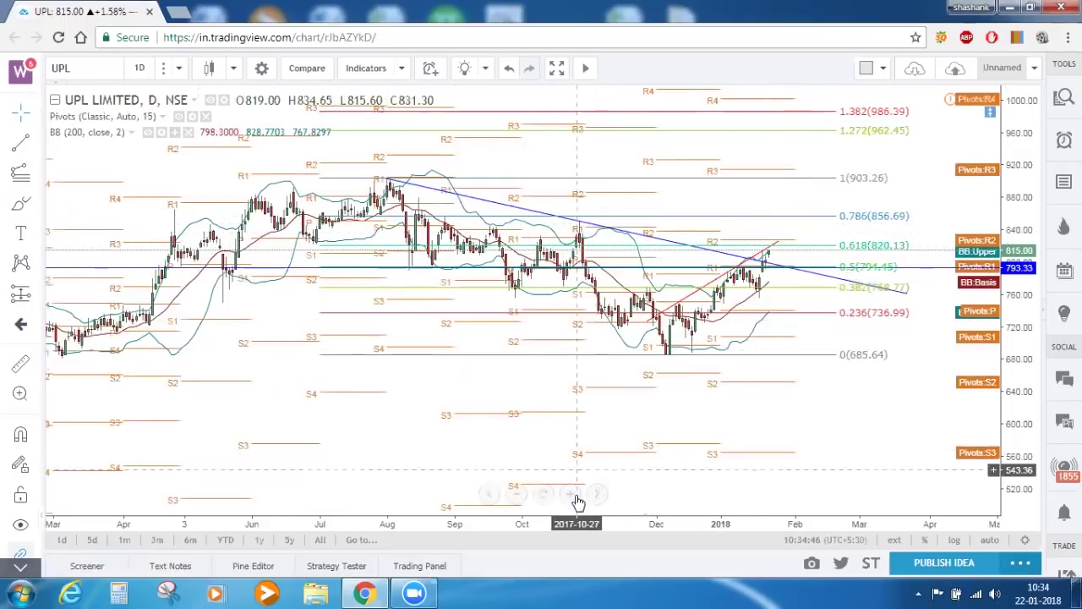
{"action": "left_click", "coordinate": [572, 494]}
{"action": "left_click", "coordinate": [571, 494]}
{"action": "left_click_drag", "start_coordinate": [1008, 363], "coordinate": [1008, 326]}
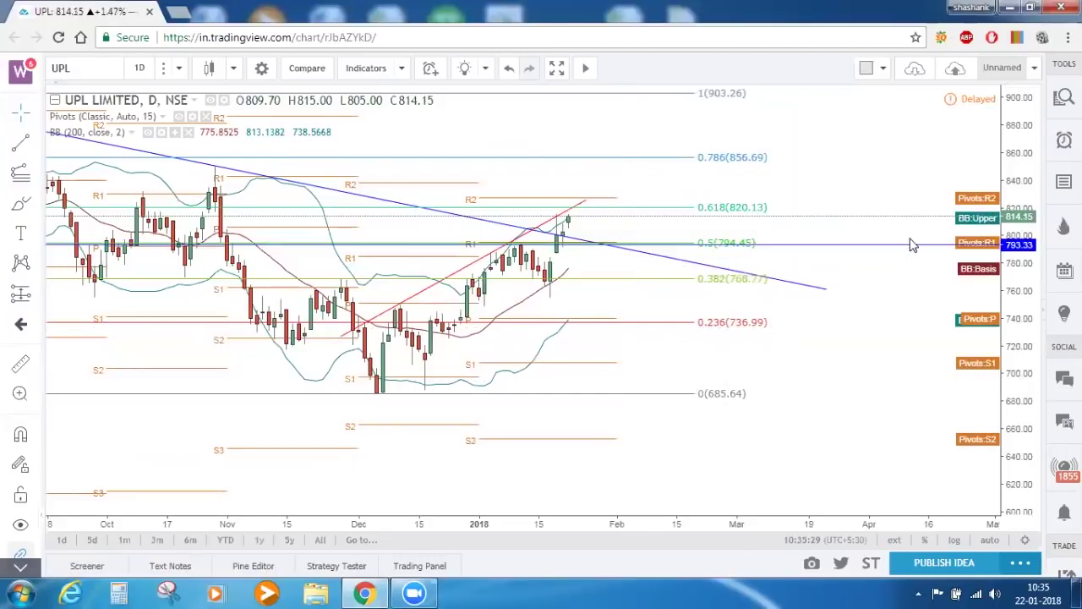
Open the prompt for ending the Zoom meeting.
{"action": "key", "text": "alt+q"}
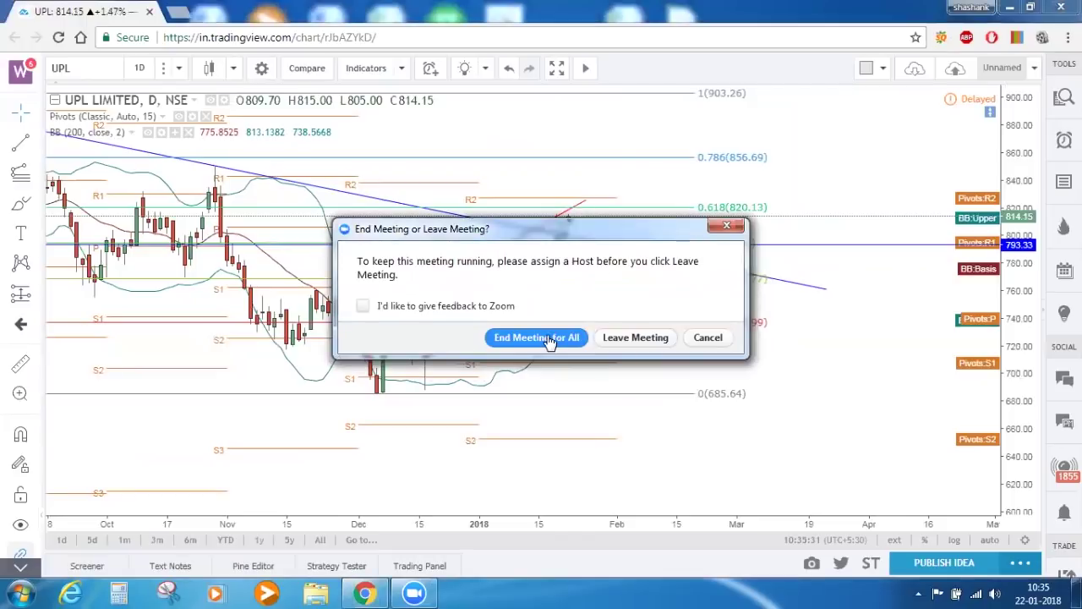